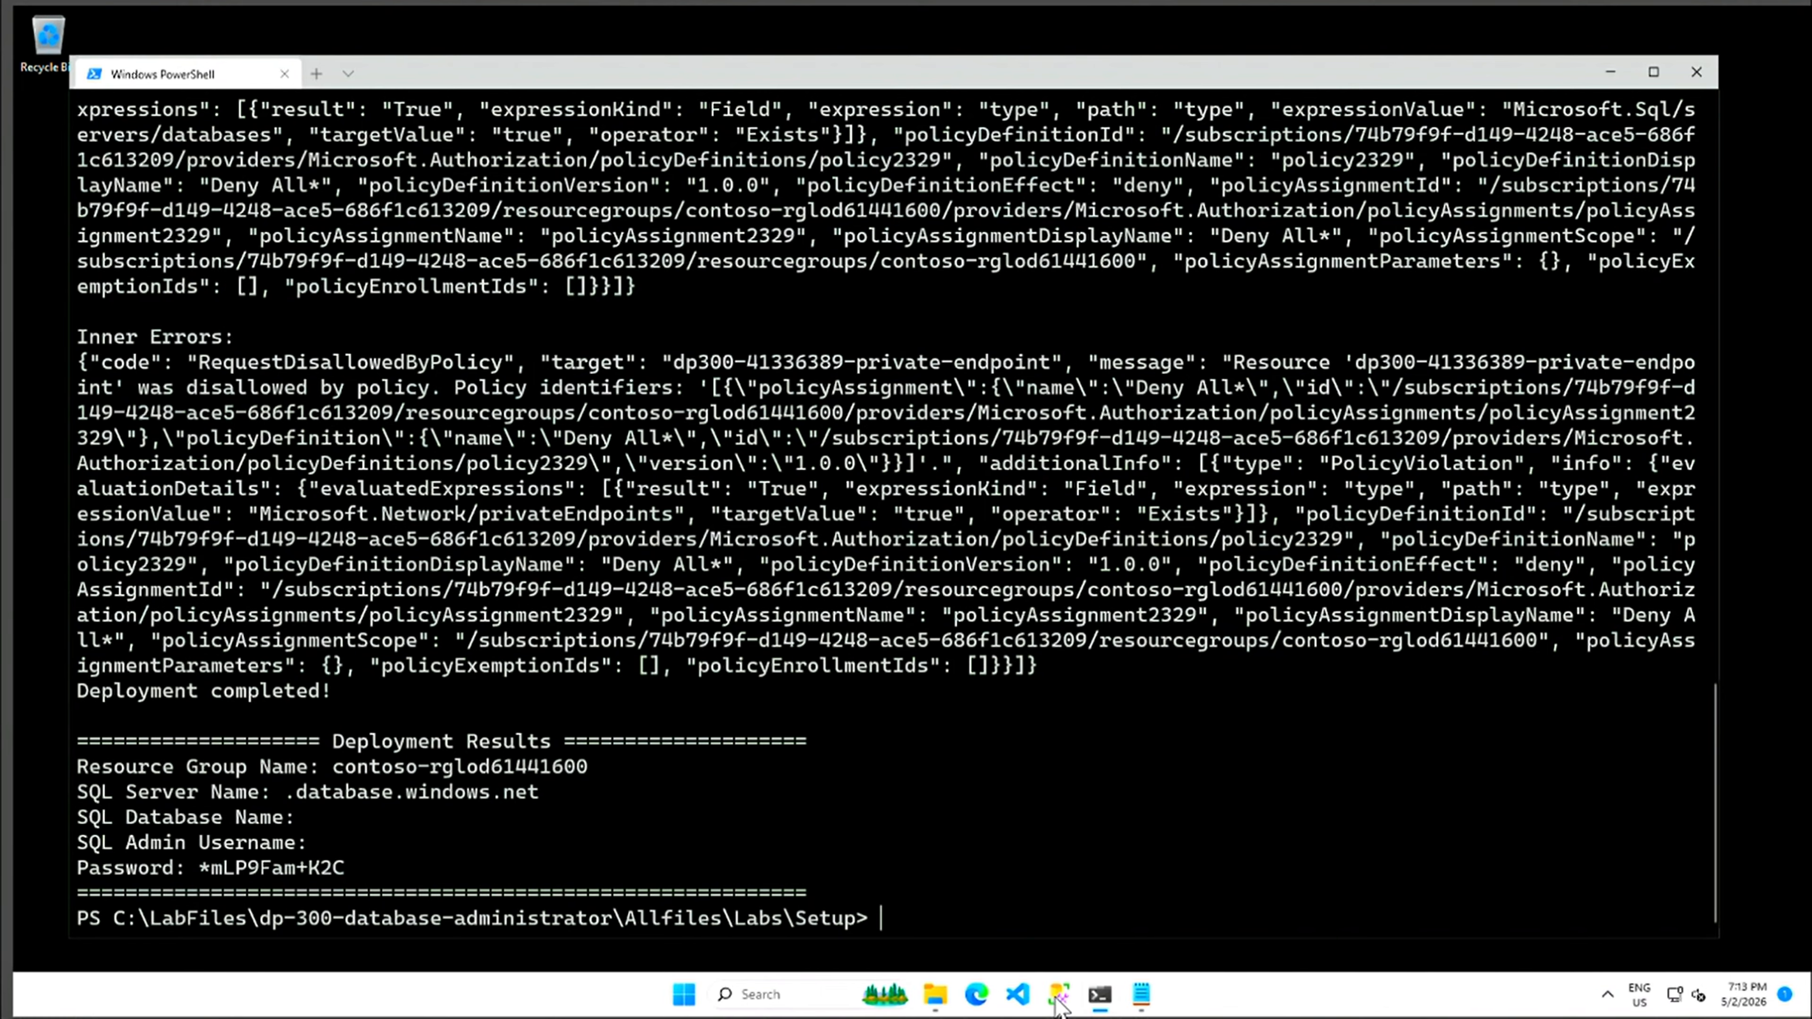
Let the contoso-rglod61441600 lab deployment finish, then minimize the browser and PowerShell console
{"action": "left_click", "coordinate": [978, 1003]}
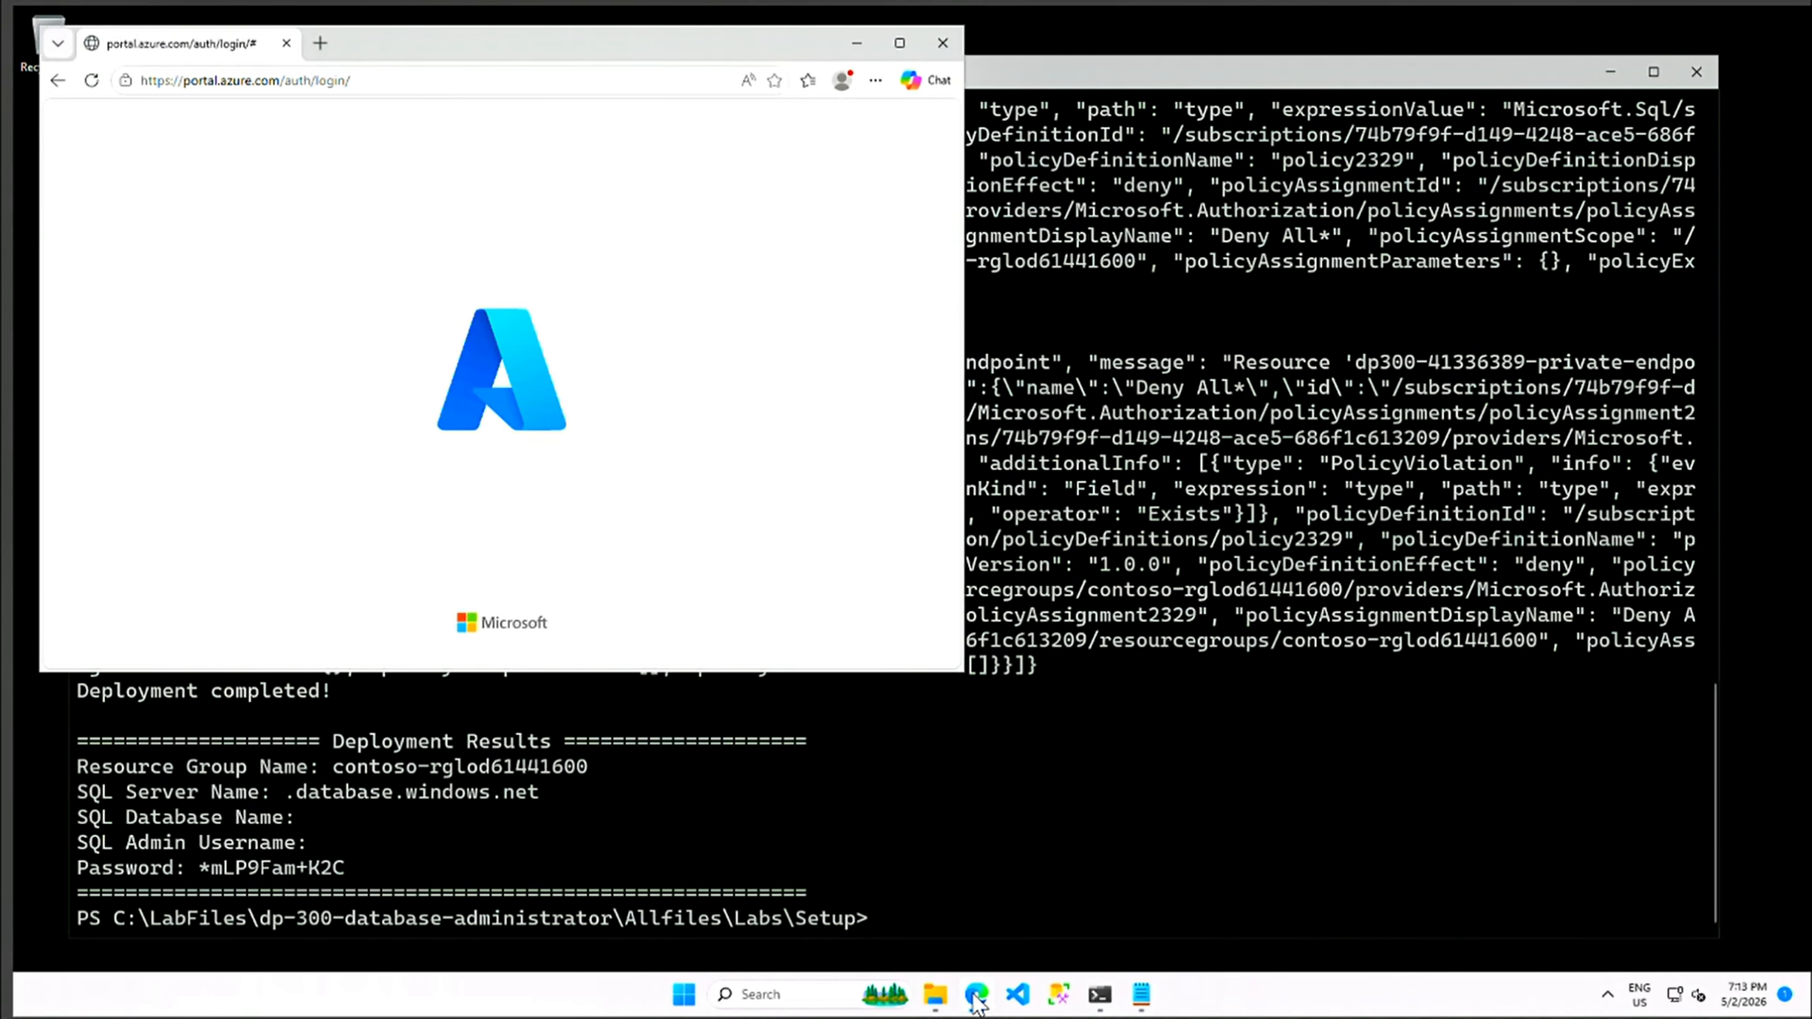
{"action": "left_click", "coordinate": [978, 996]}
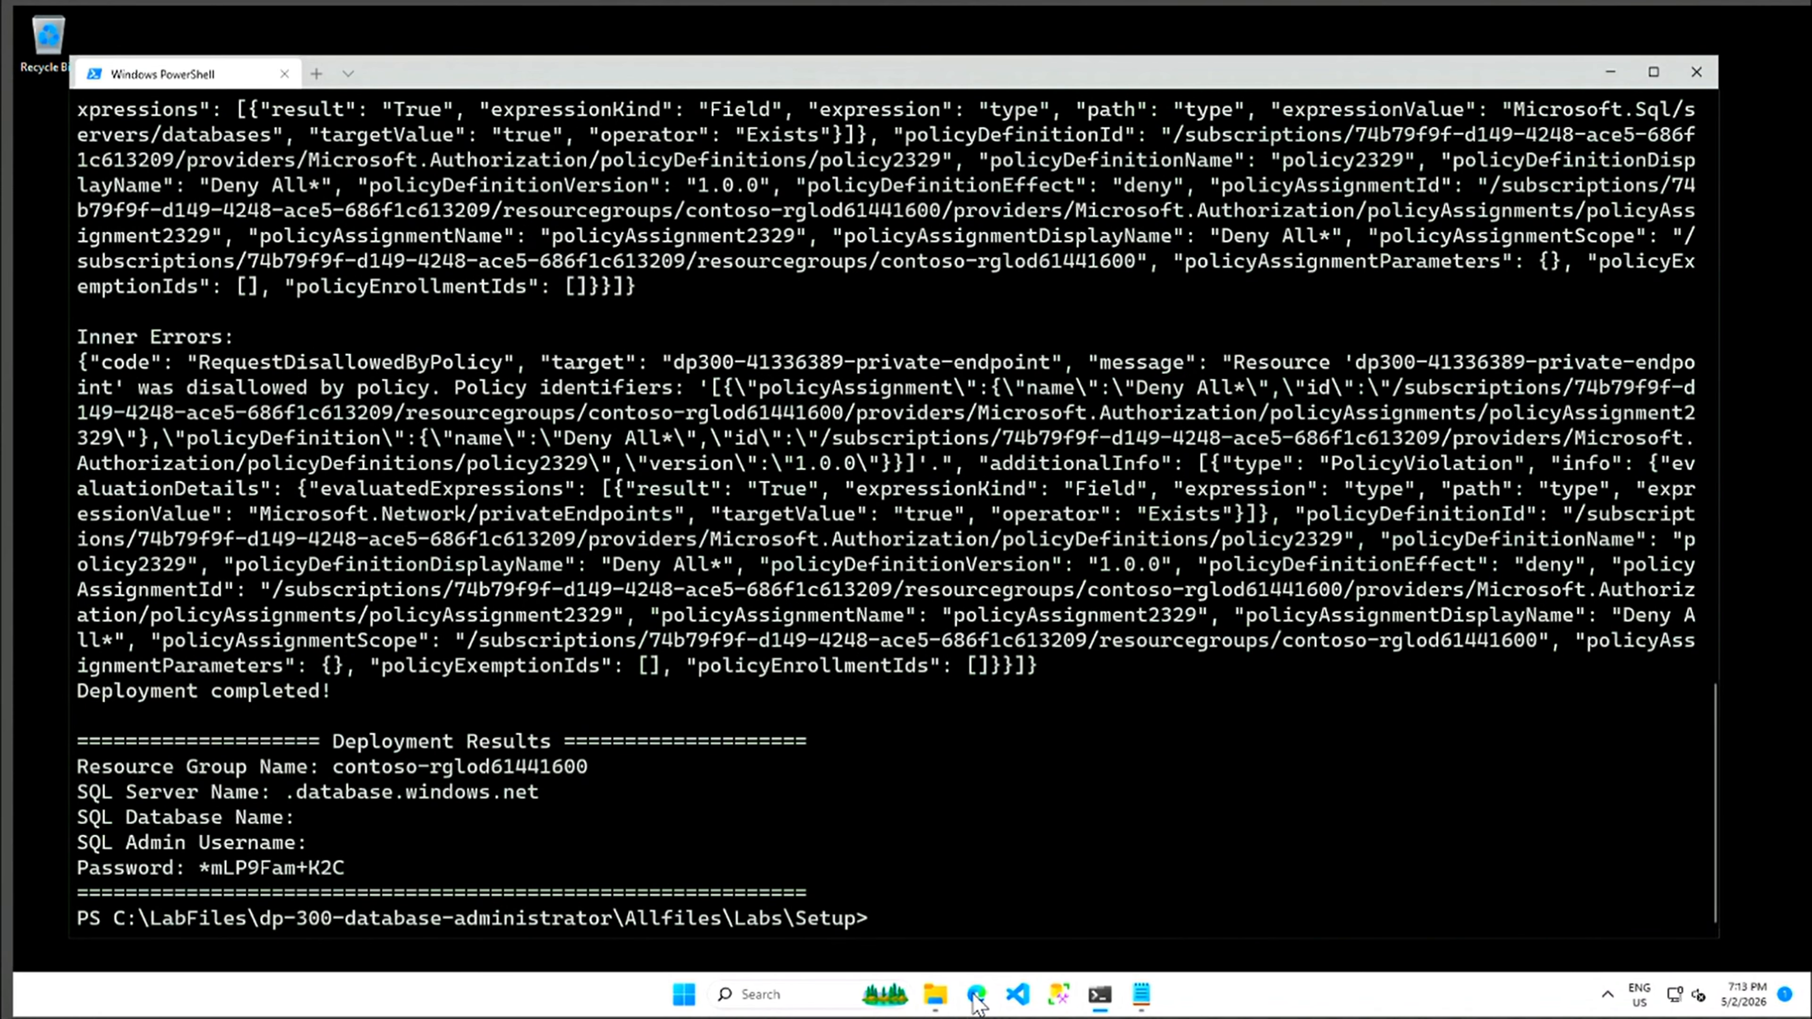
{"action": "left_click", "coordinate": [1611, 72]}
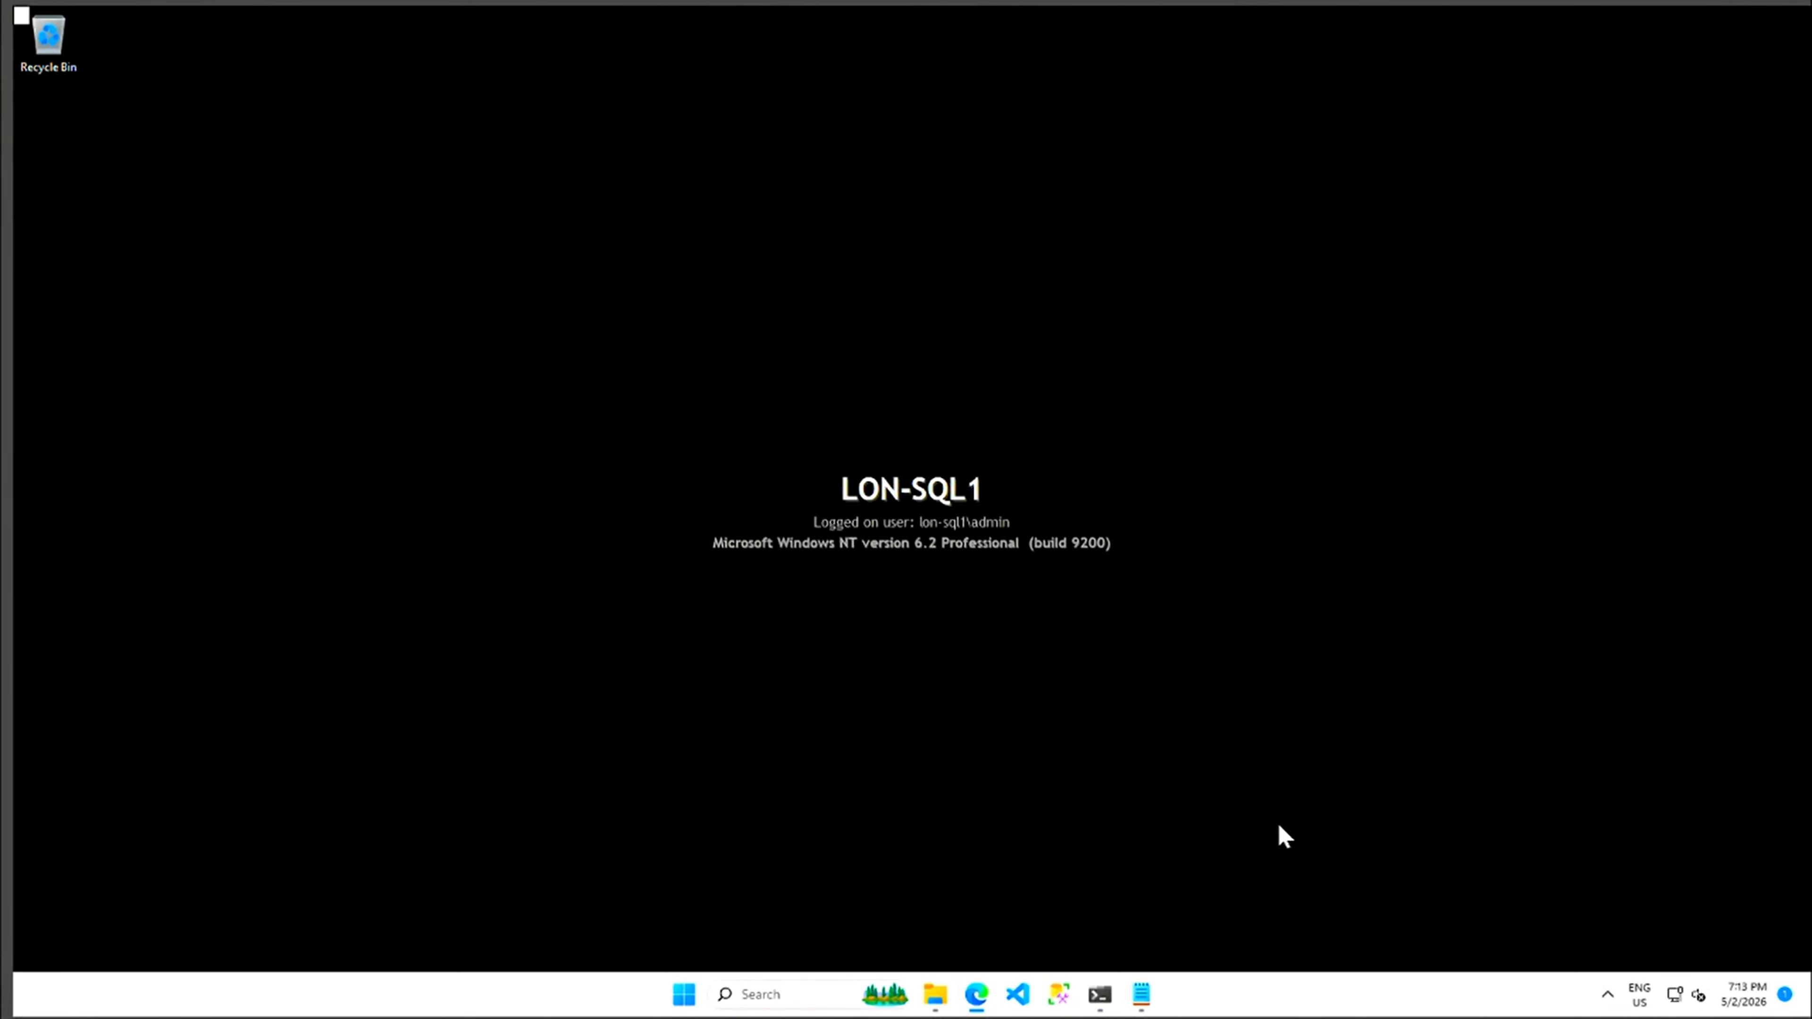
Open the dp300-lab-61441600 SQL server from the list of all resources
{"action": "left_click", "coordinate": [977, 996]}
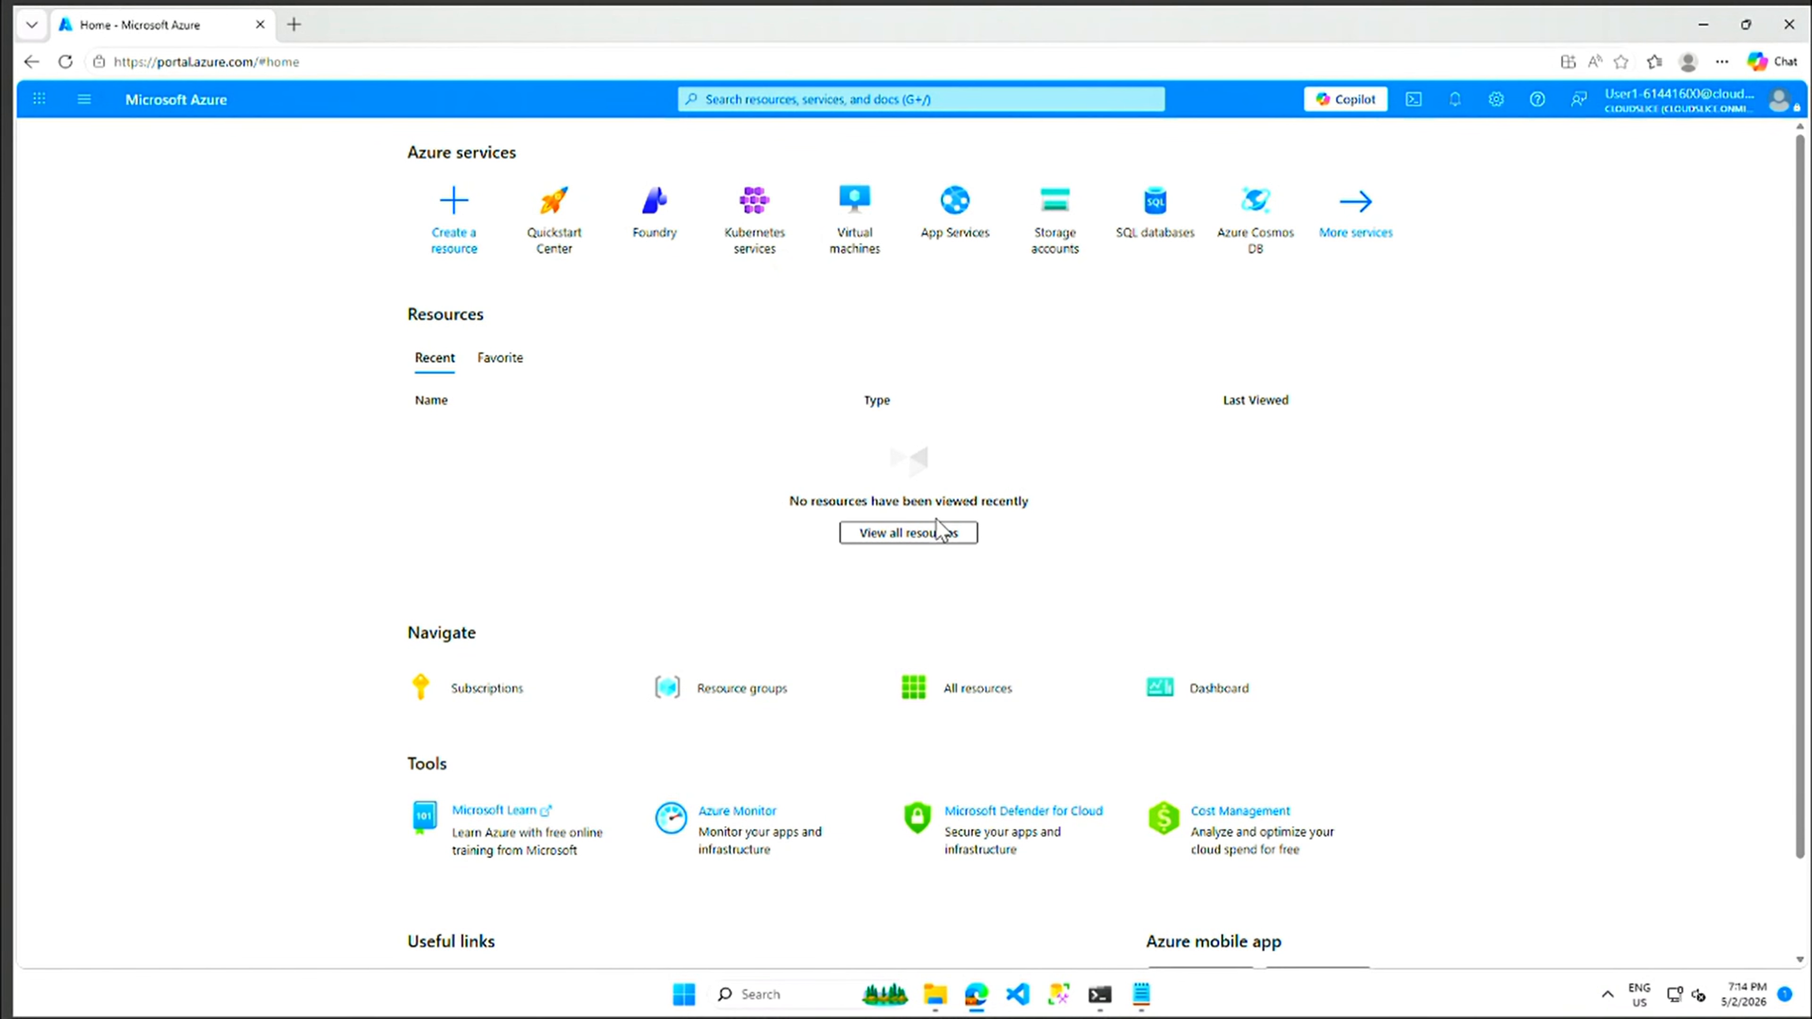
{"action": "left_click", "coordinate": [907, 537]}
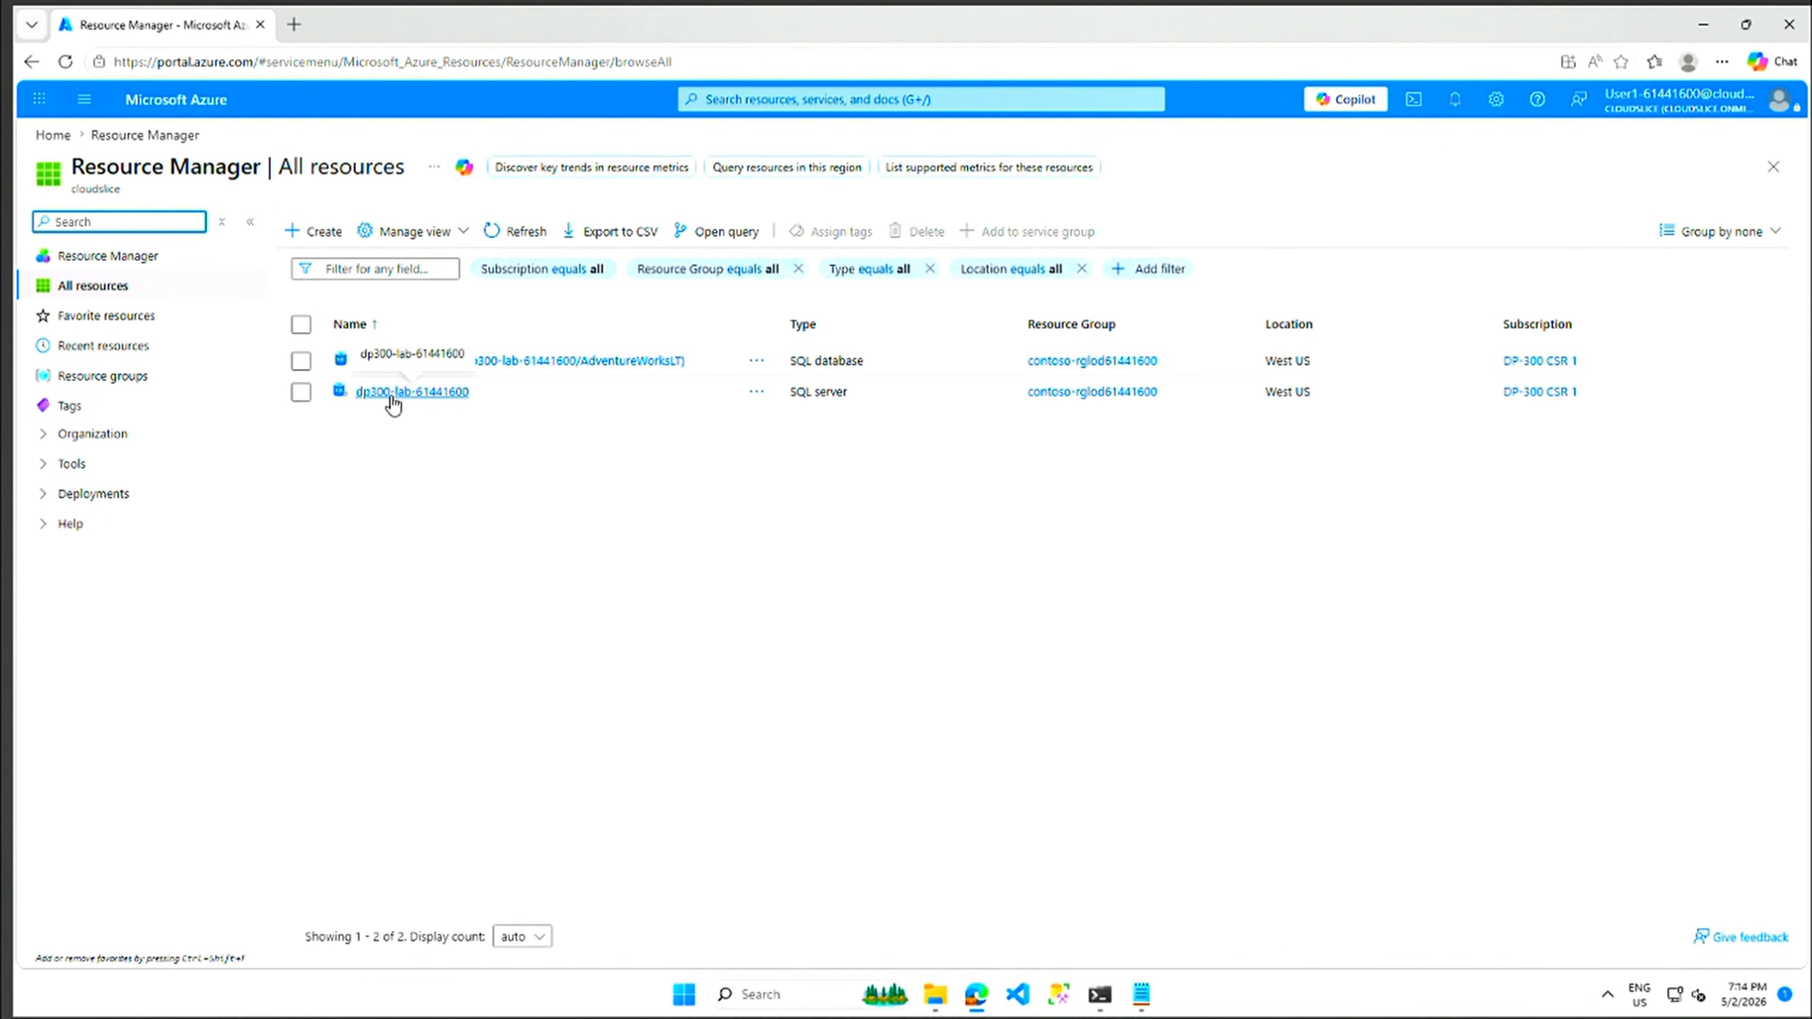
{"action": "left_click", "coordinate": [392, 394]}
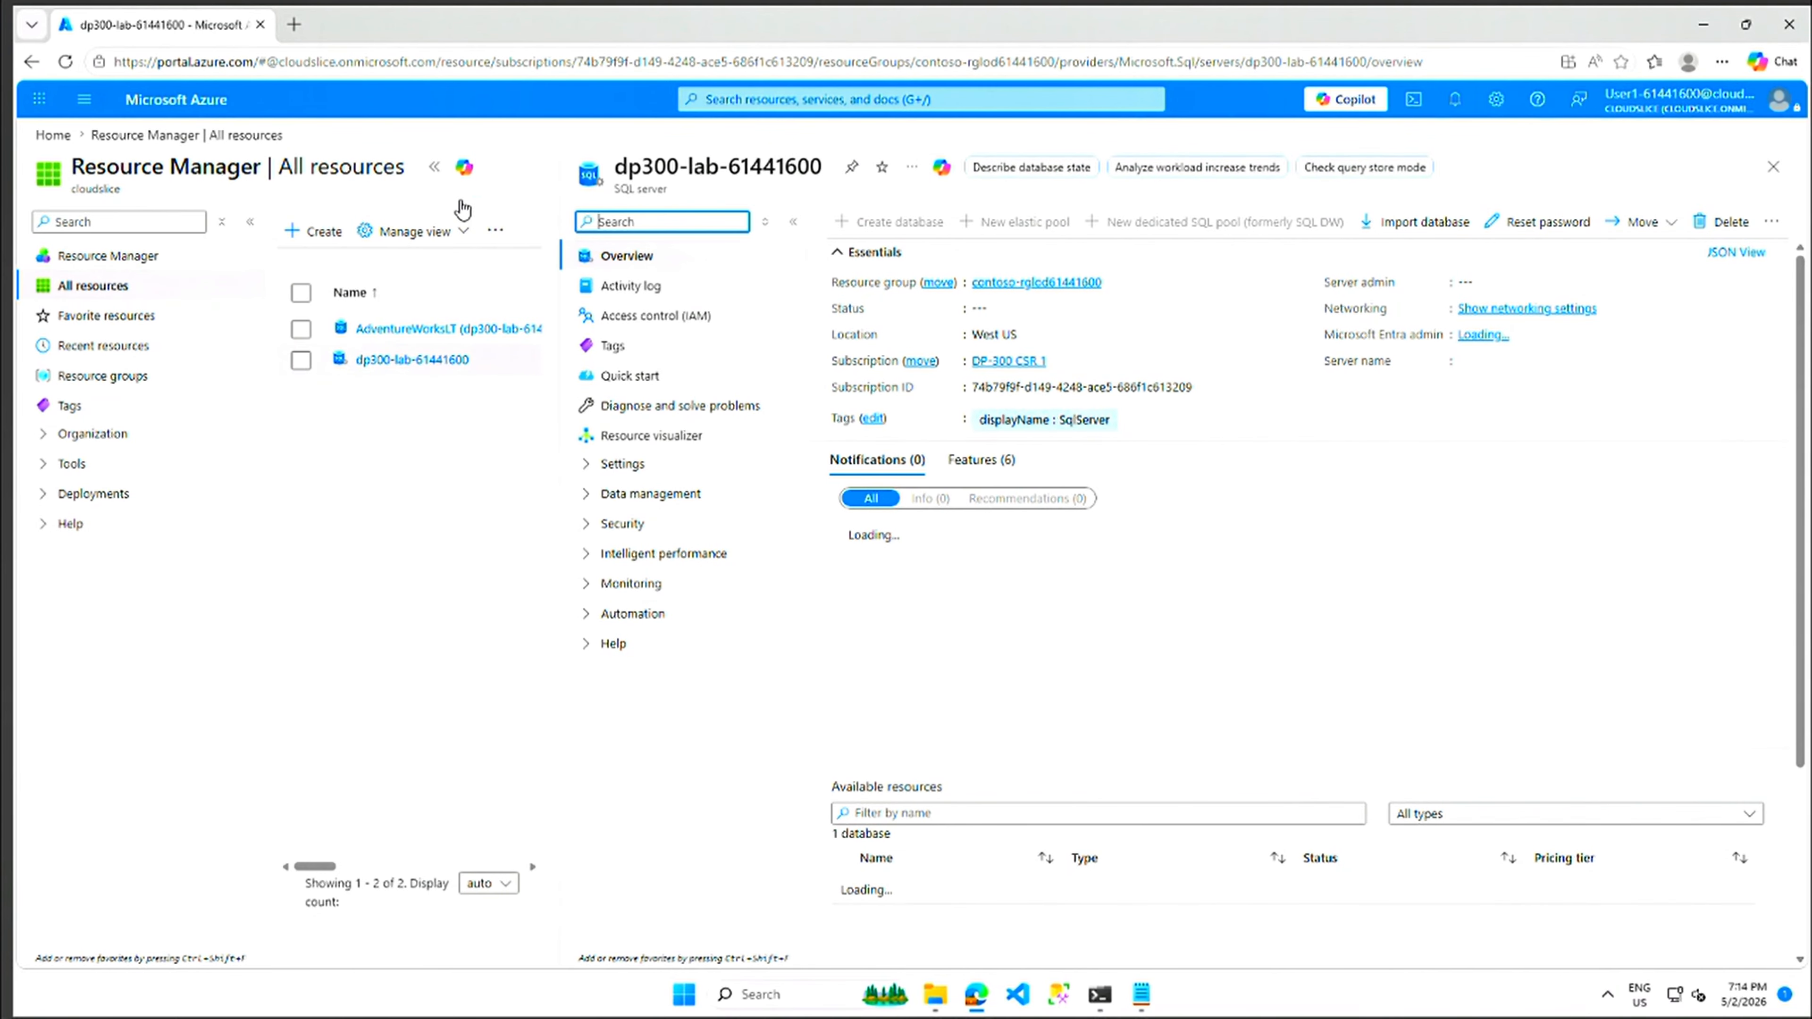
{"action": "left_click", "coordinate": [434, 167]}
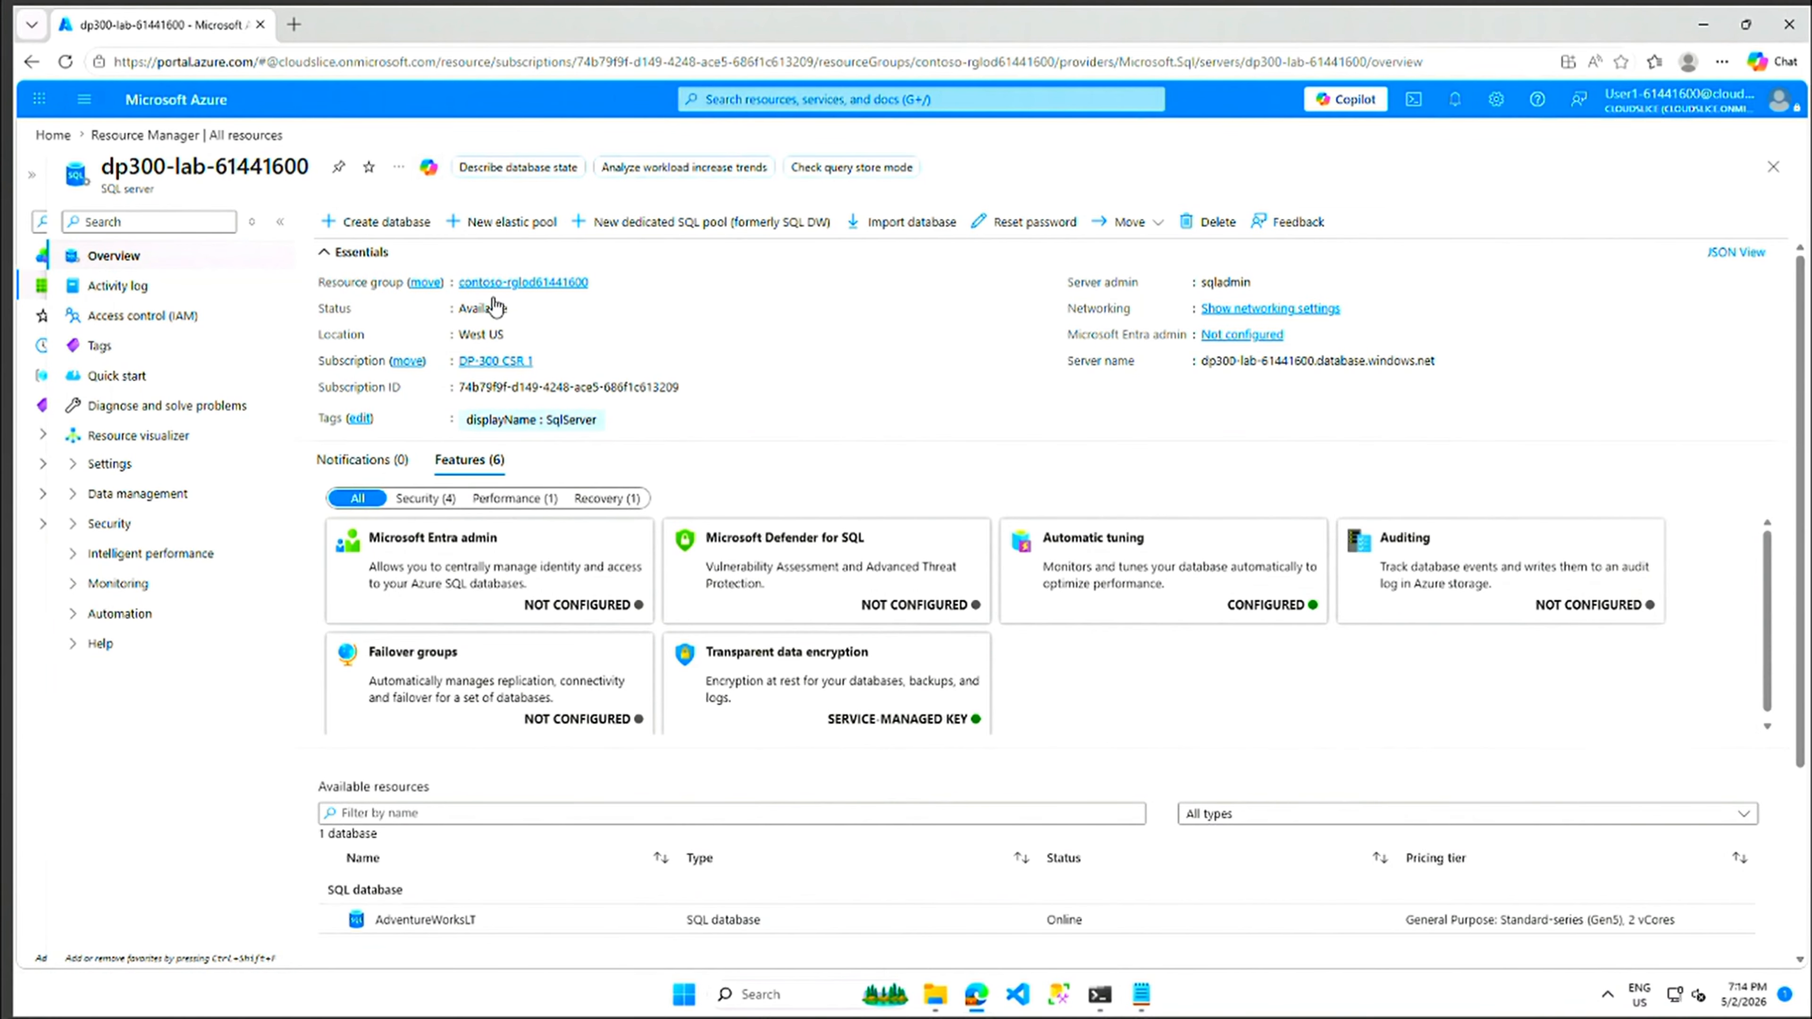
Copy the server's full name and expand its Security settings
{"action": "mouse_move", "coordinate": [1448, 364]}
{"action": "left_click", "coordinate": [1447, 363]}
{"action": "left_click", "coordinate": [71, 529]}
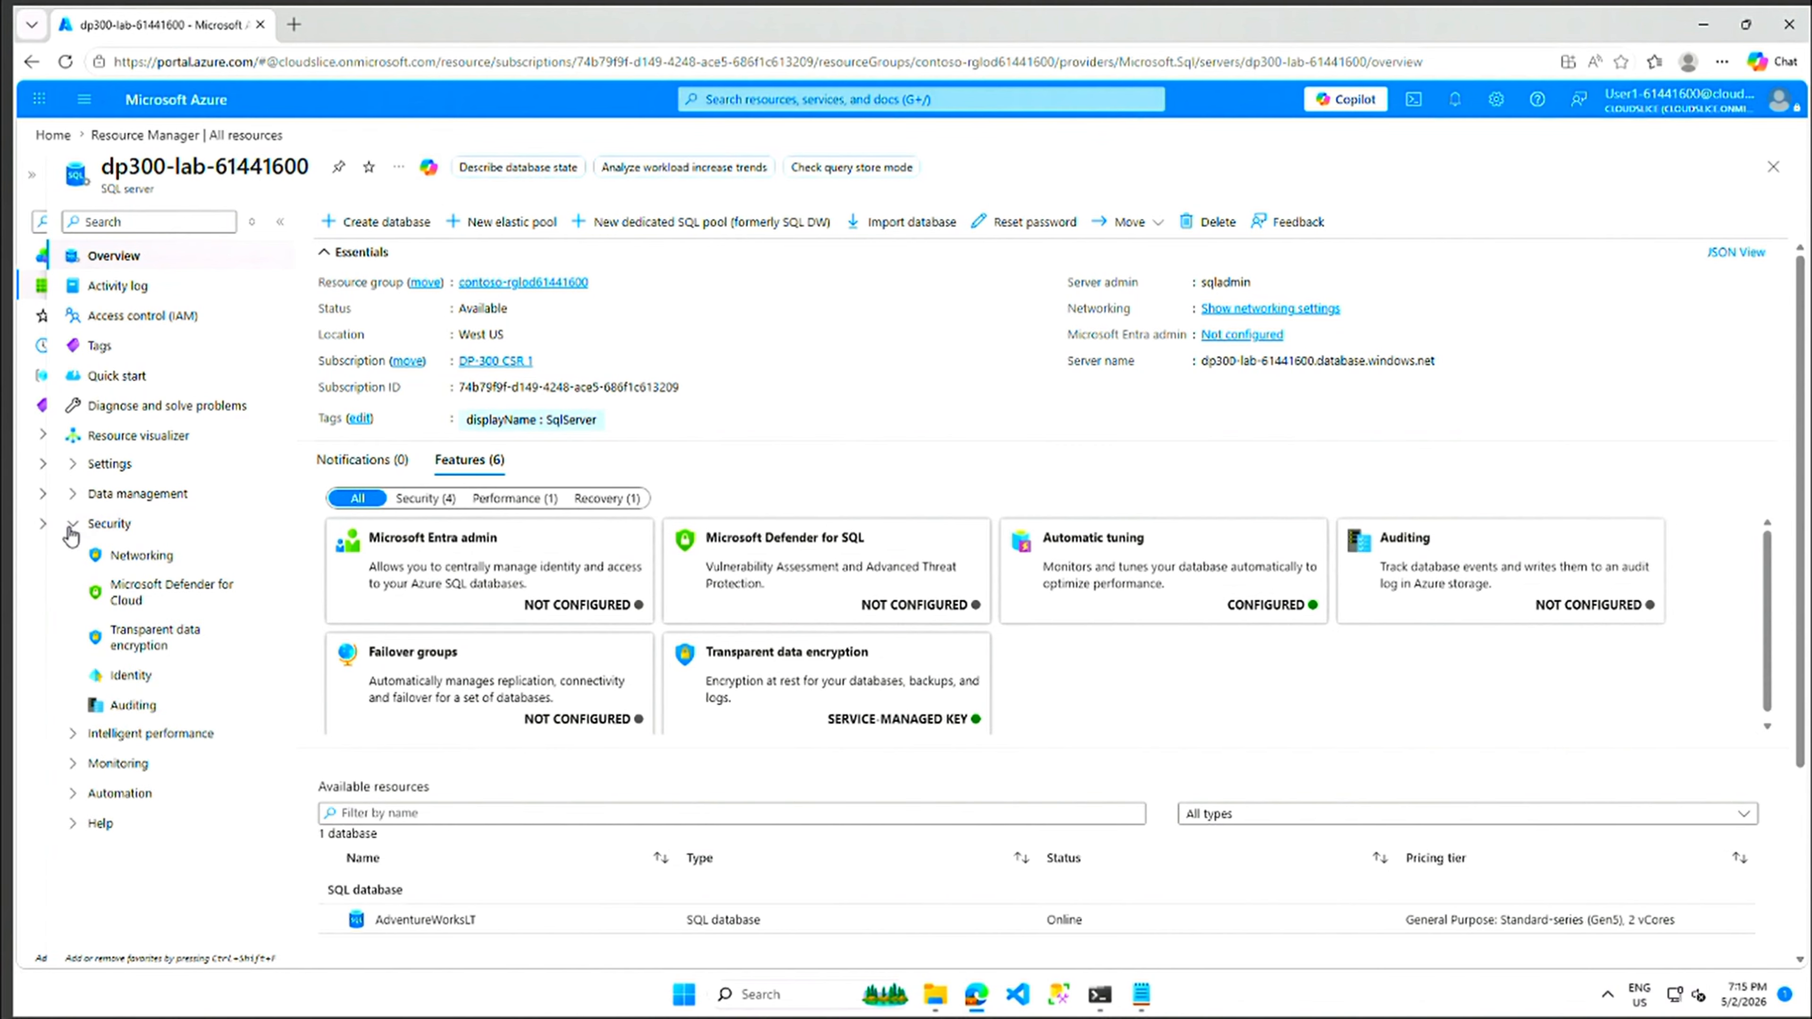
{"action": "left_click", "coordinate": [122, 561]}
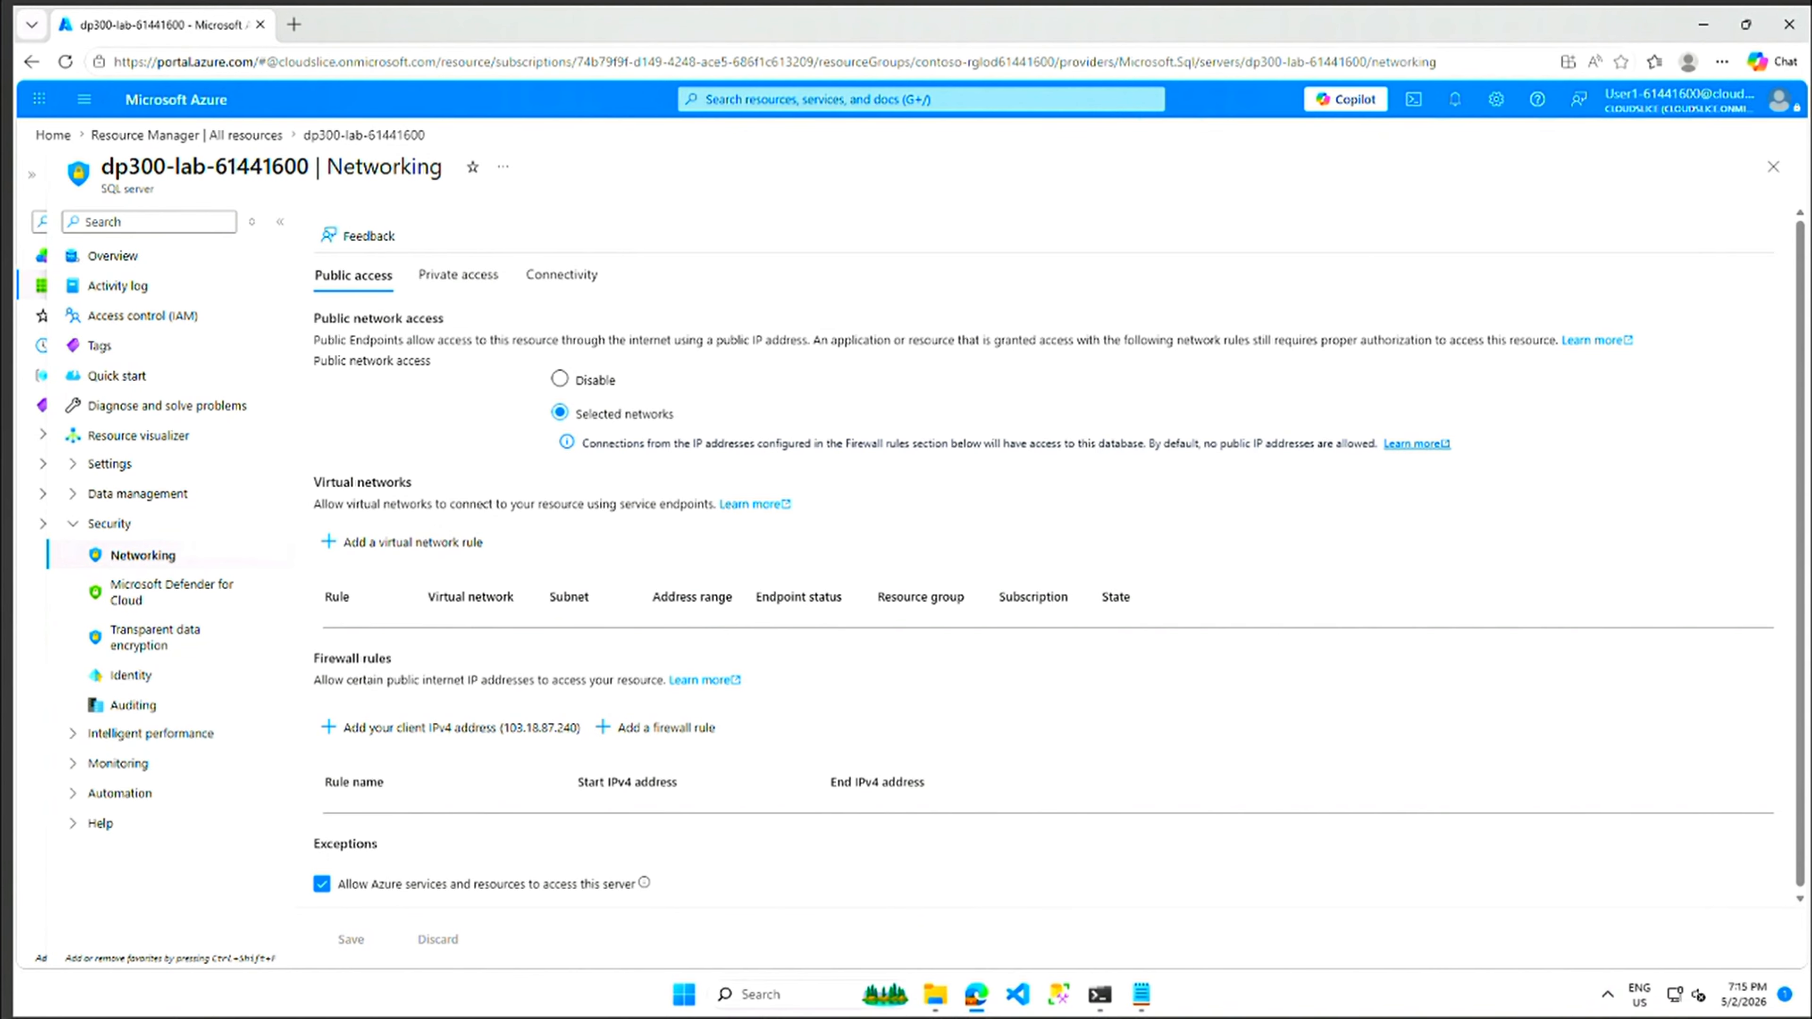
{"action": "scroll", "coordinate": [443, 699], "scroll_direction": "down", "scroll_amount": 1}
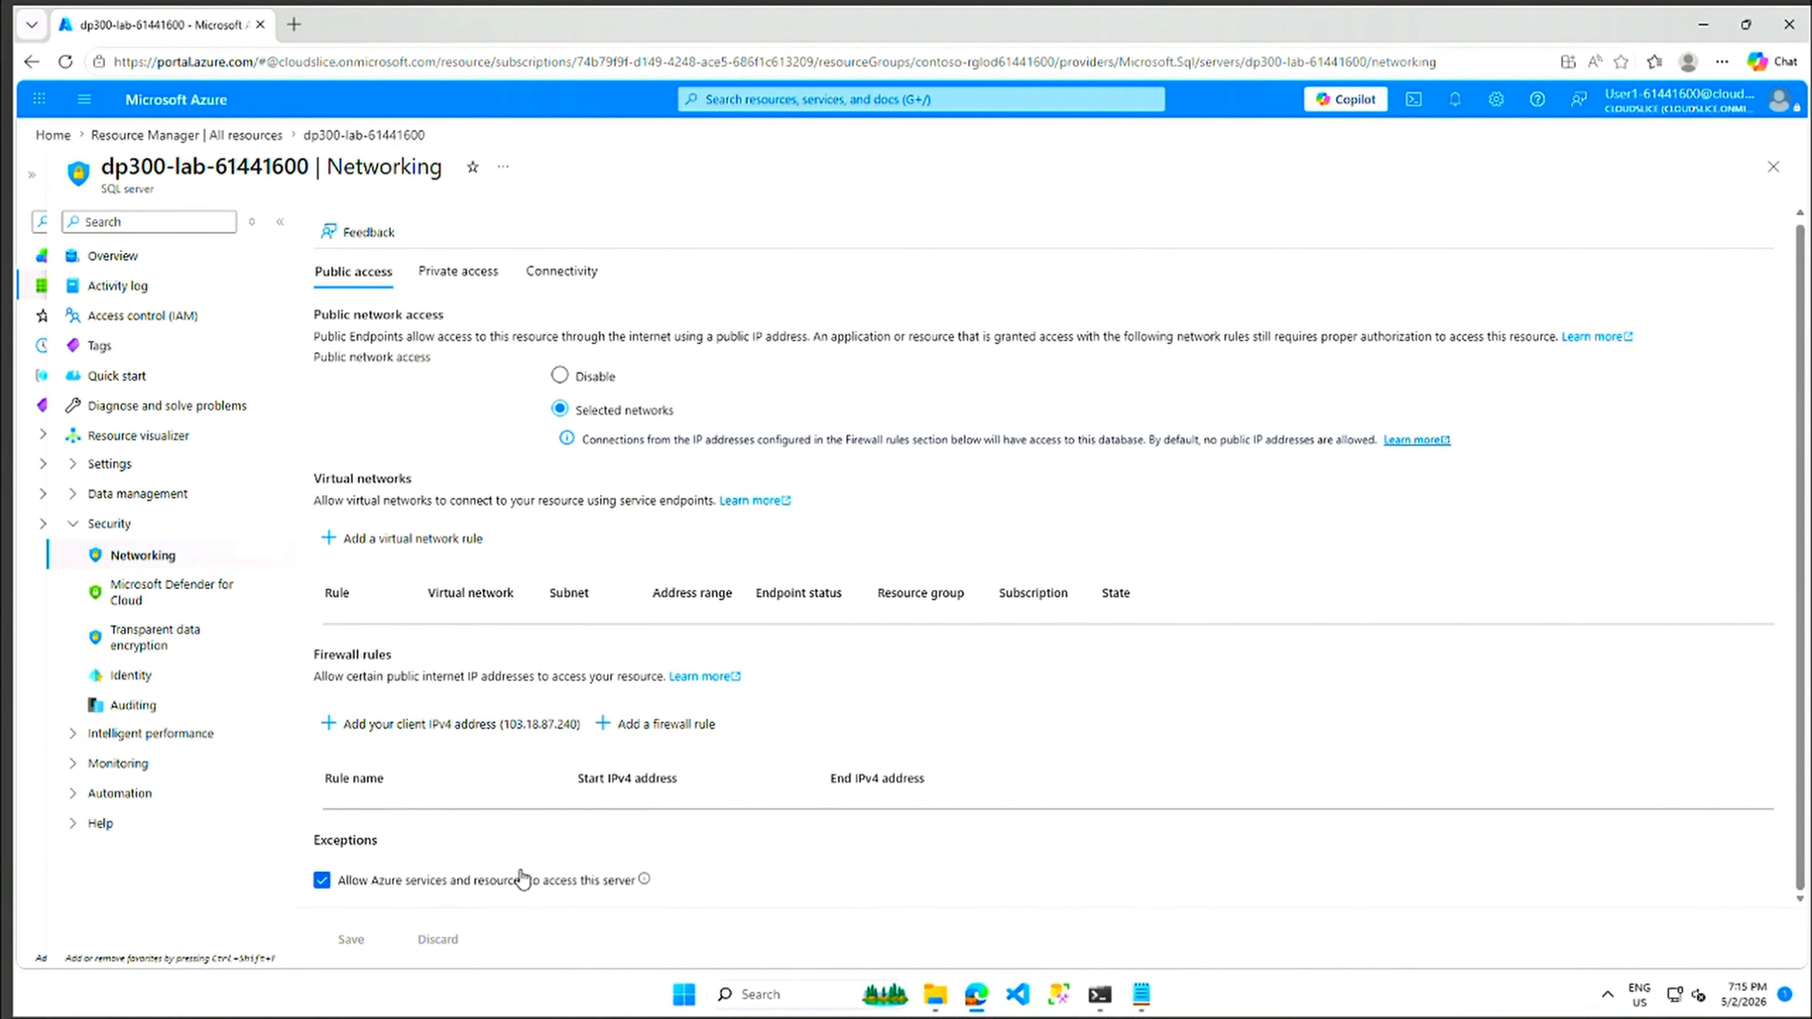
{"action": "left_click", "coordinate": [454, 728]}
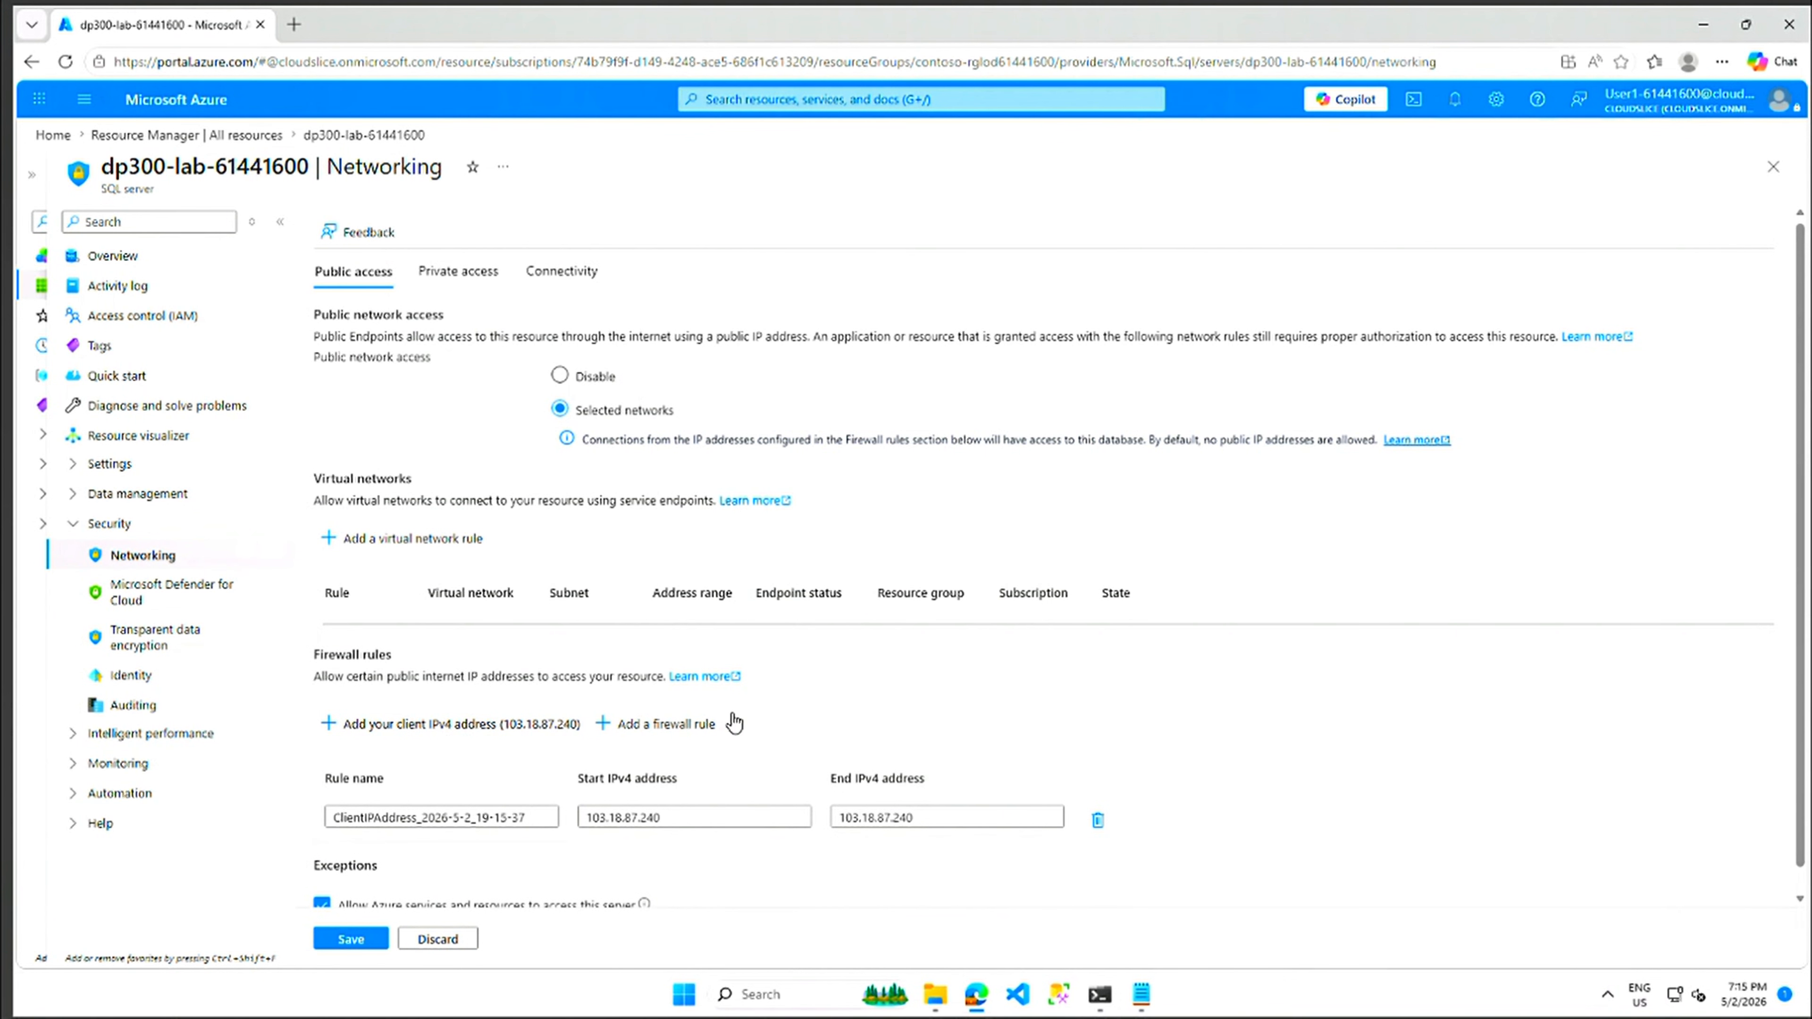
{"action": "scroll", "coordinate": [981, 667], "scroll_direction": "down", "scroll_amount": 1}
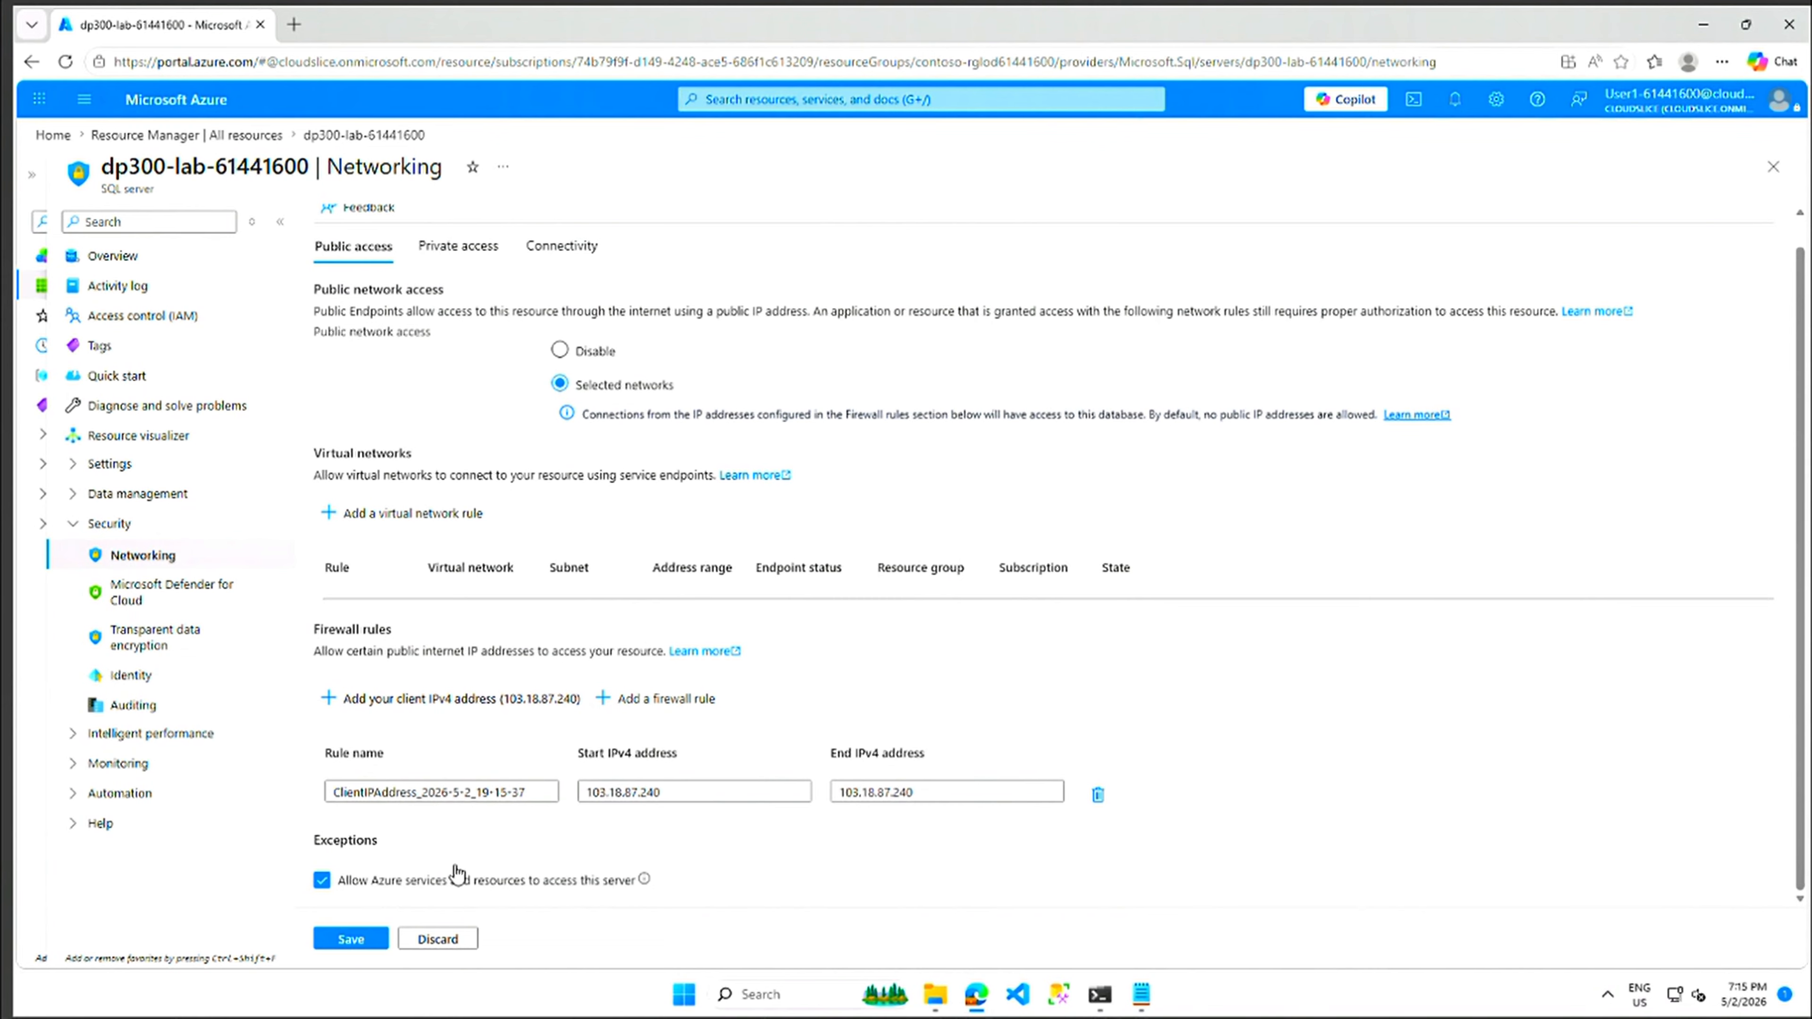
{"action": "left_click", "coordinate": [352, 939]}
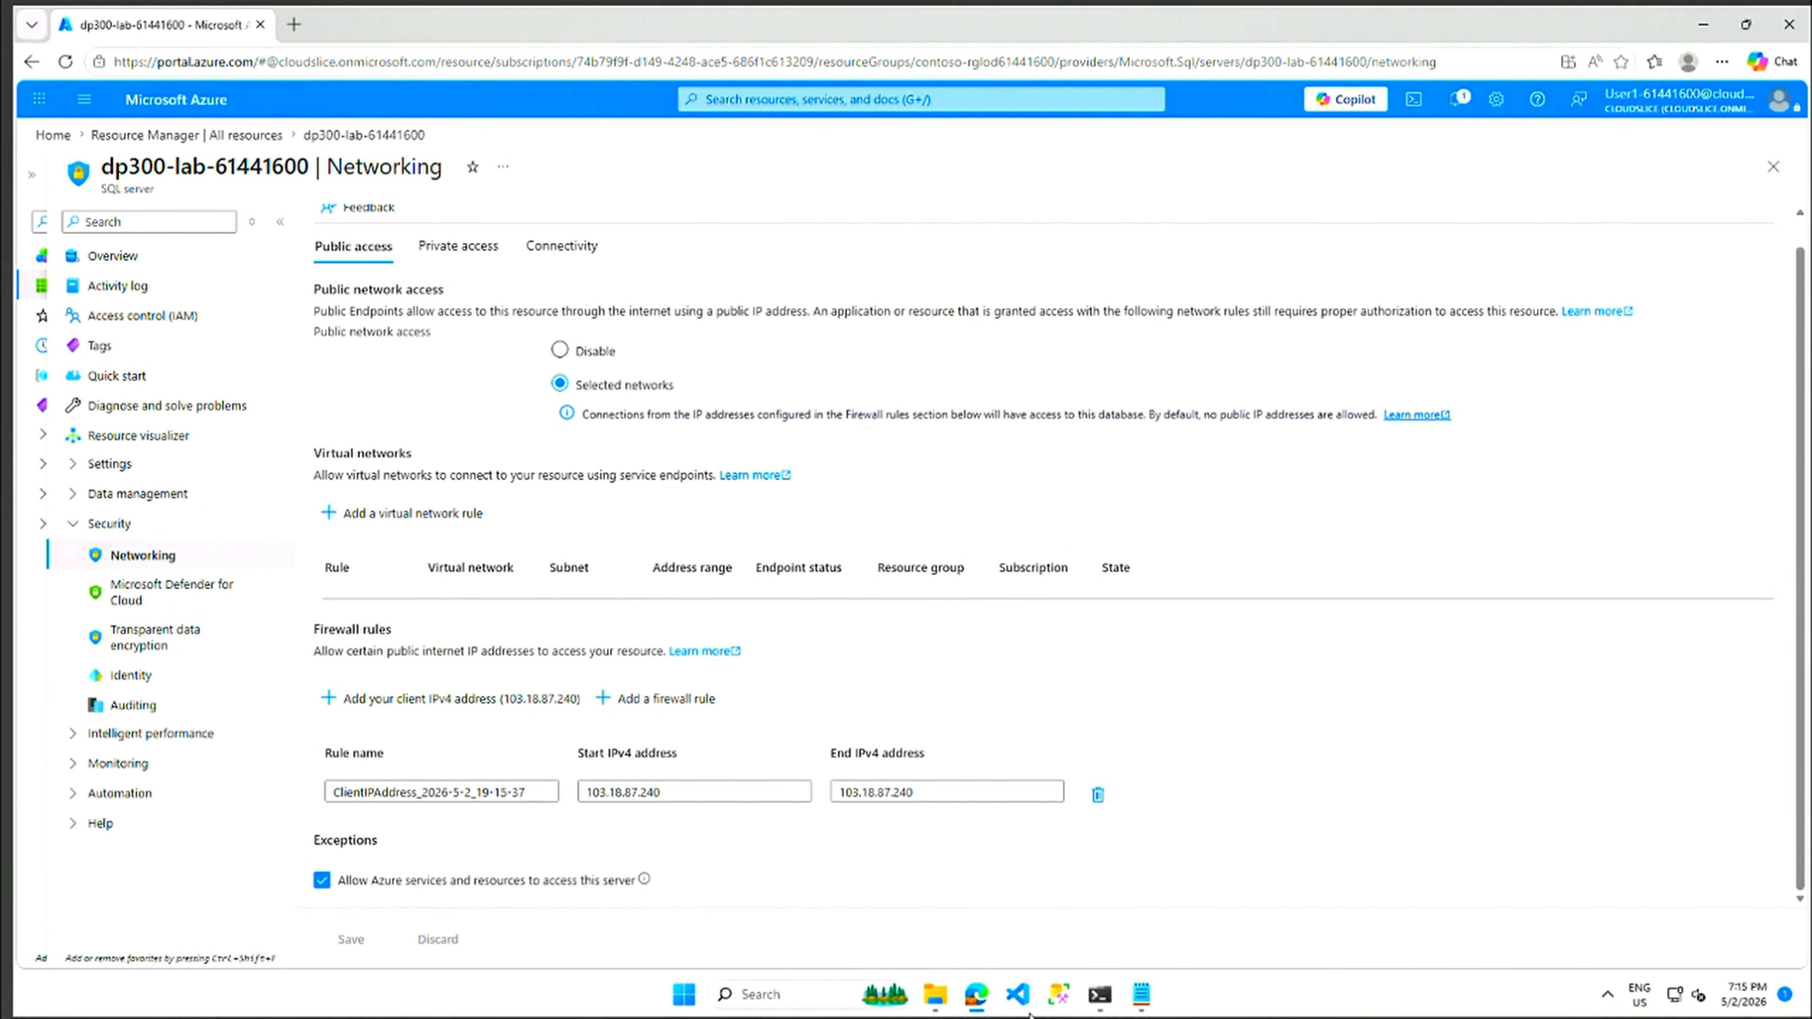
Launch SSMS and paste dp300-lab-61441600.database.windows.net as the server name
{"action": "left_click", "coordinate": [1062, 996]}
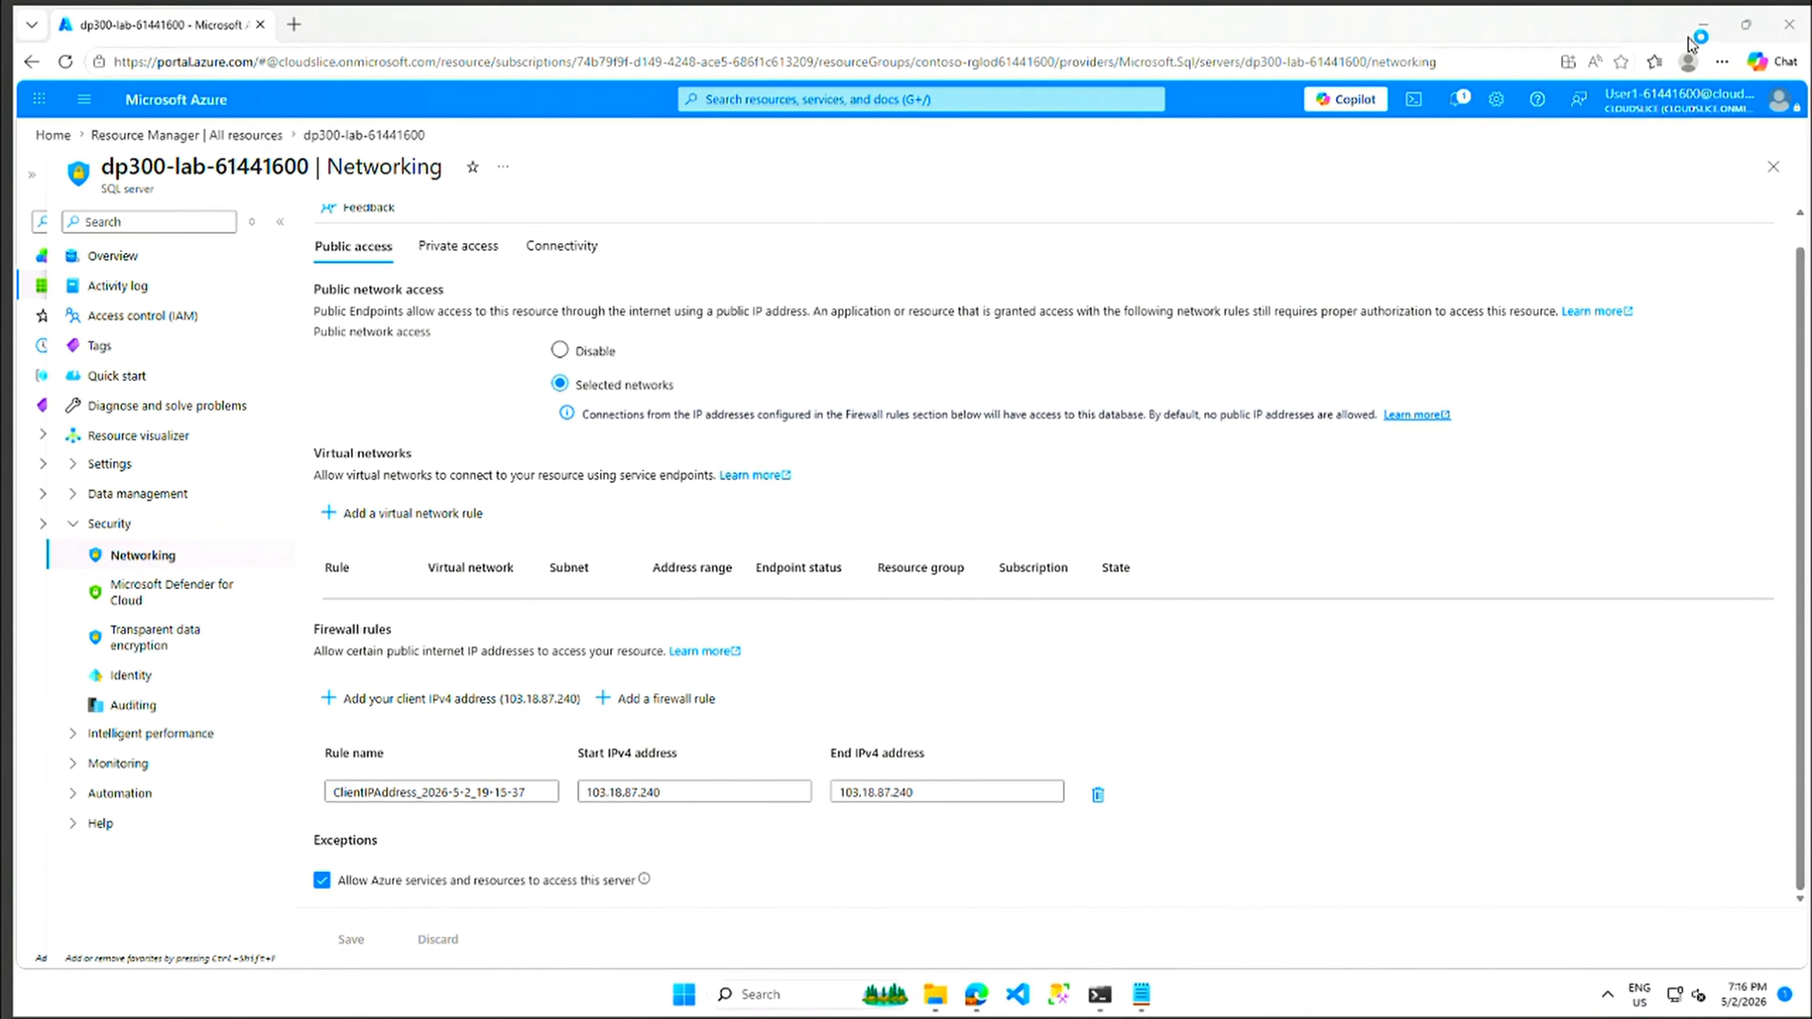
{"action": "left_click", "coordinate": [1705, 25]}
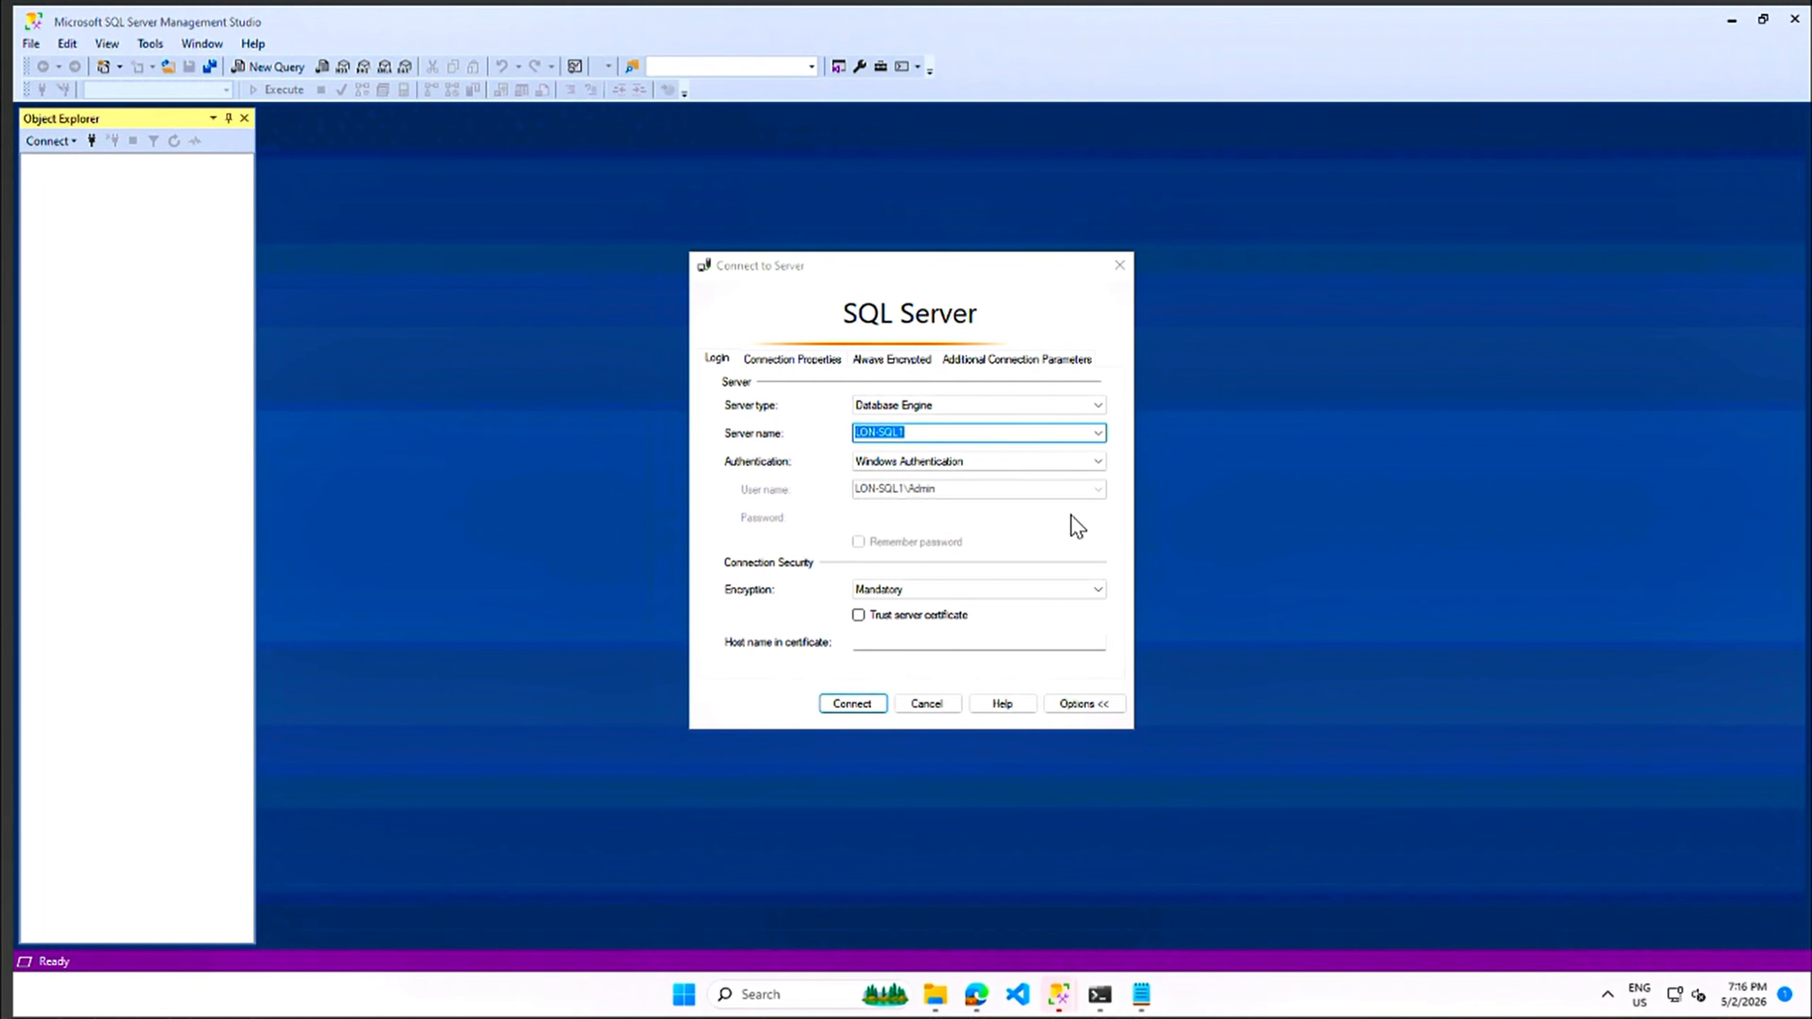
{"action": "left_click", "coordinate": [919, 433]}
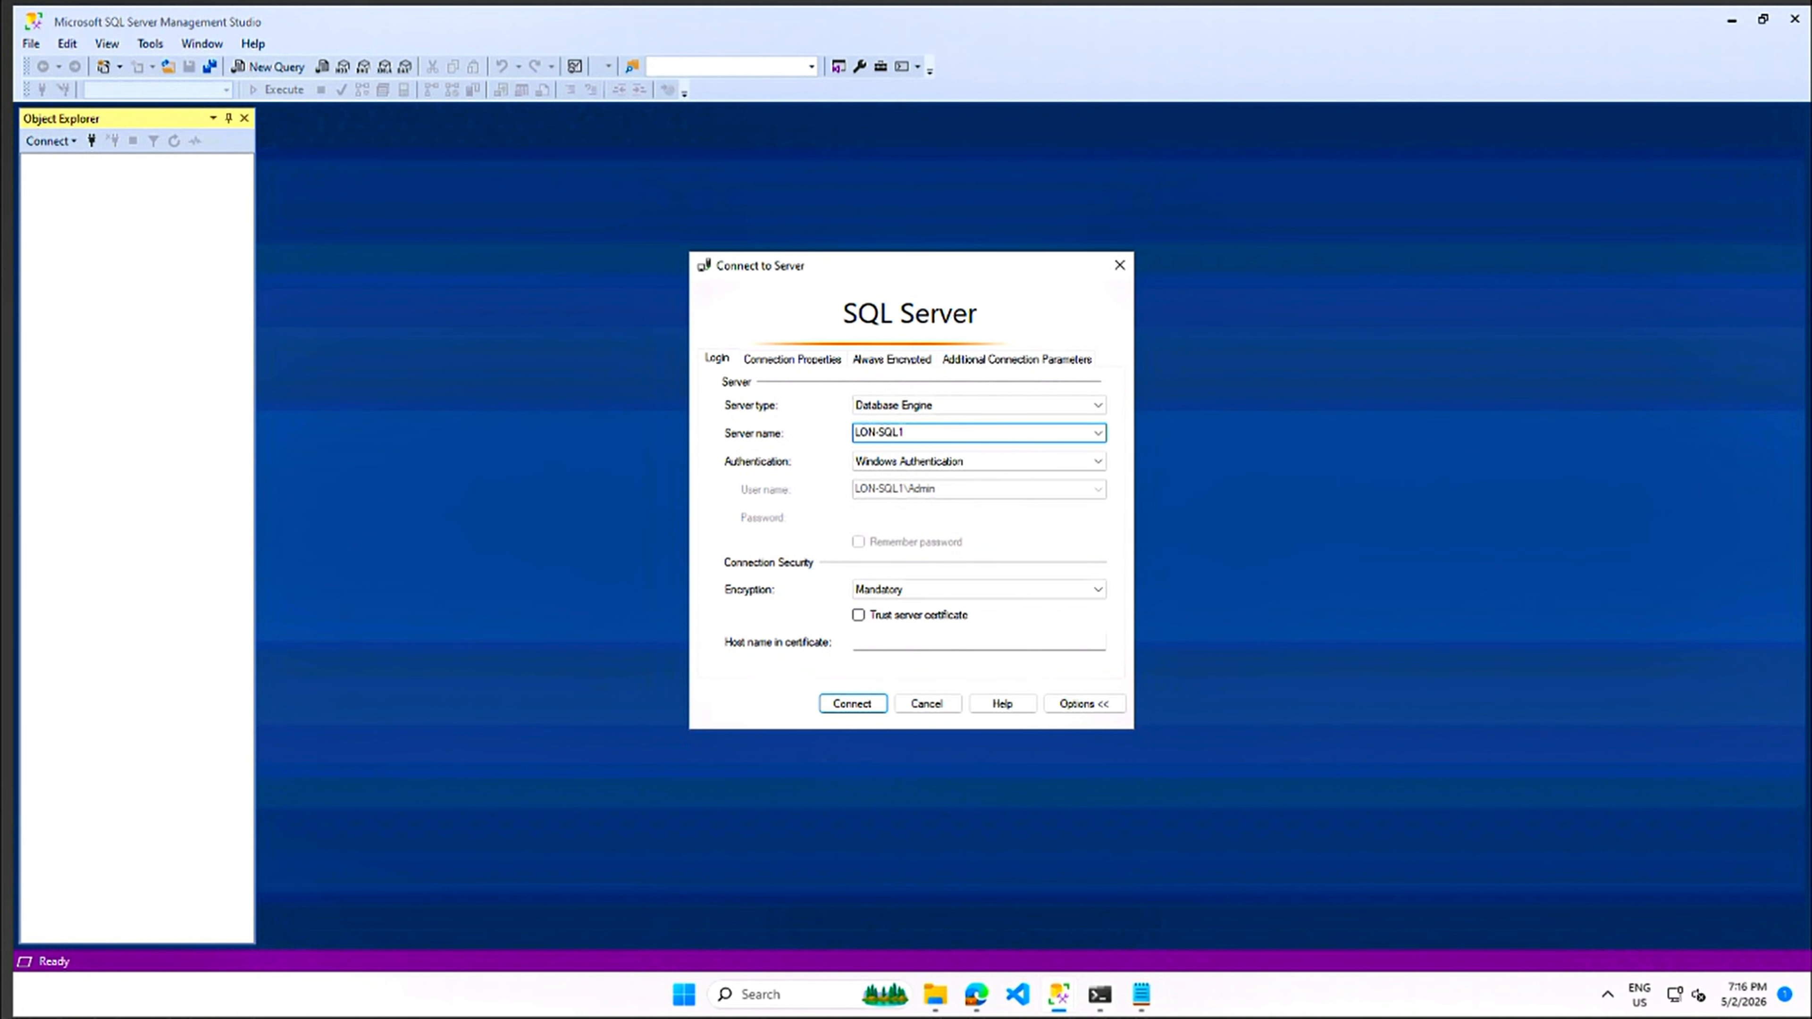
{"action": "key", "text": "ctrl+a"}
{"action": "key", "text": "ctrl+v"}
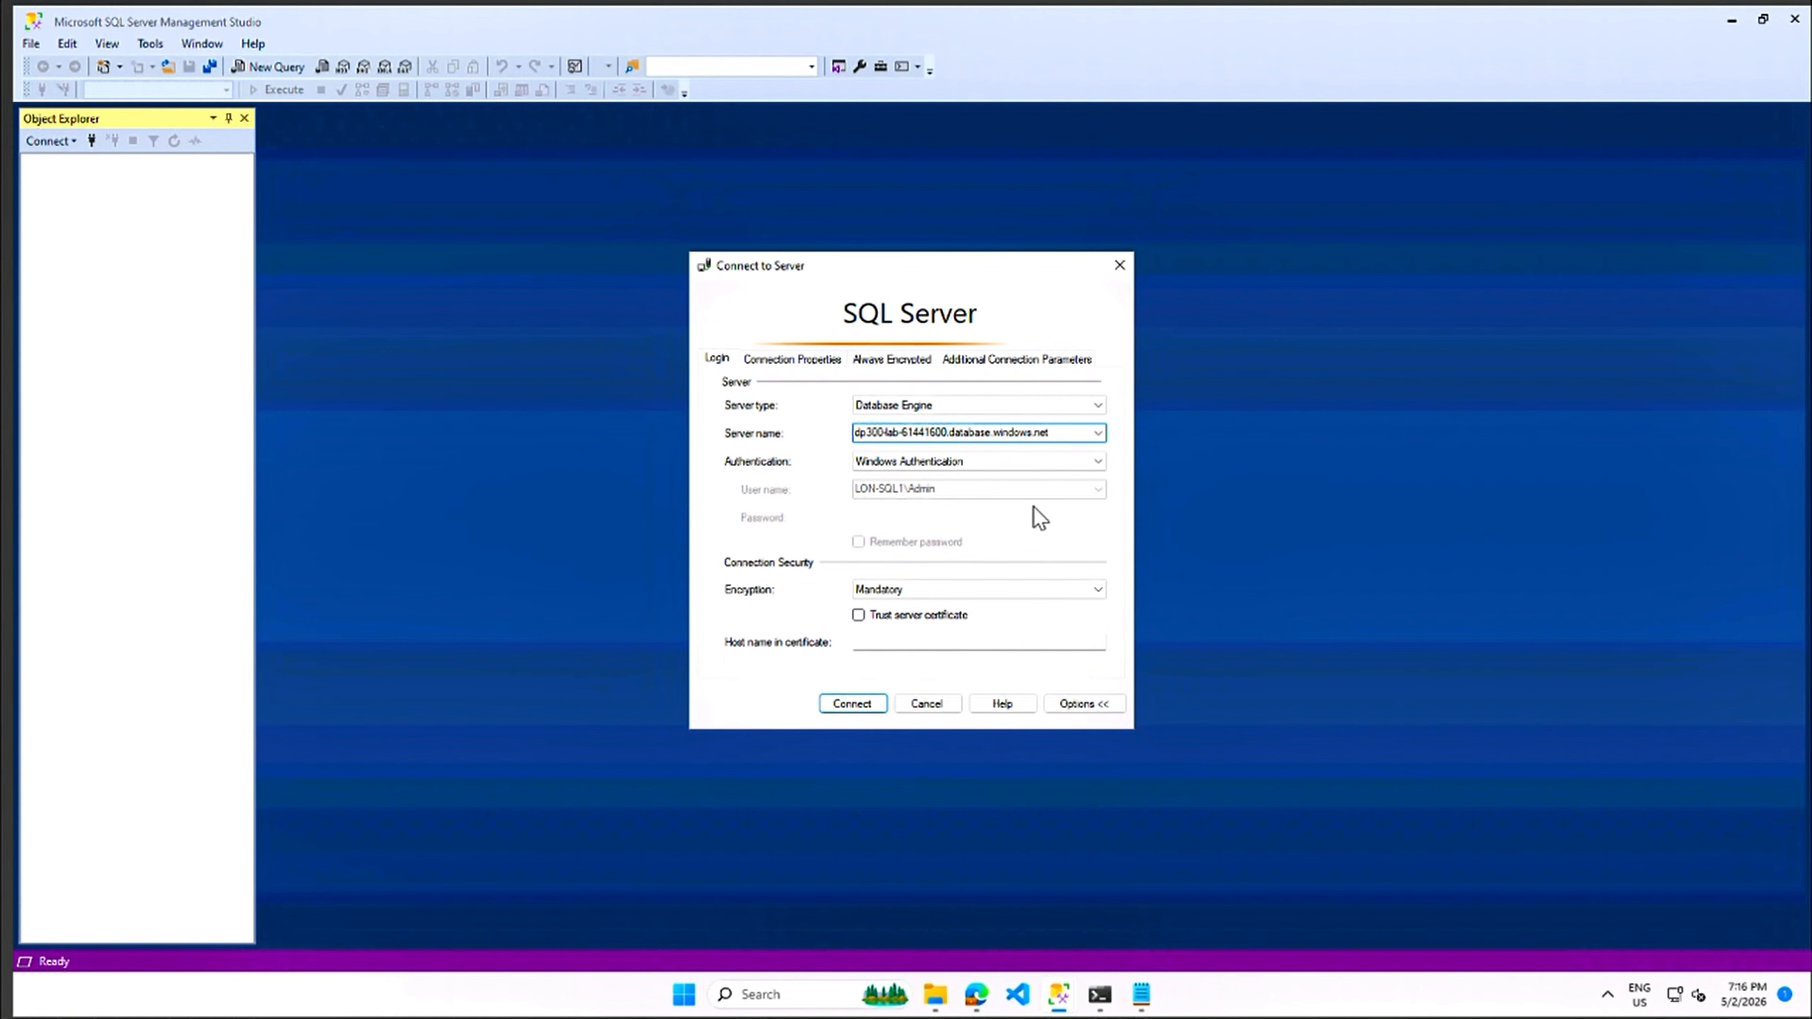
Connect using SQL Server Authentication as sqladmin with the admin password
{"action": "left_click", "coordinate": [1095, 461]}
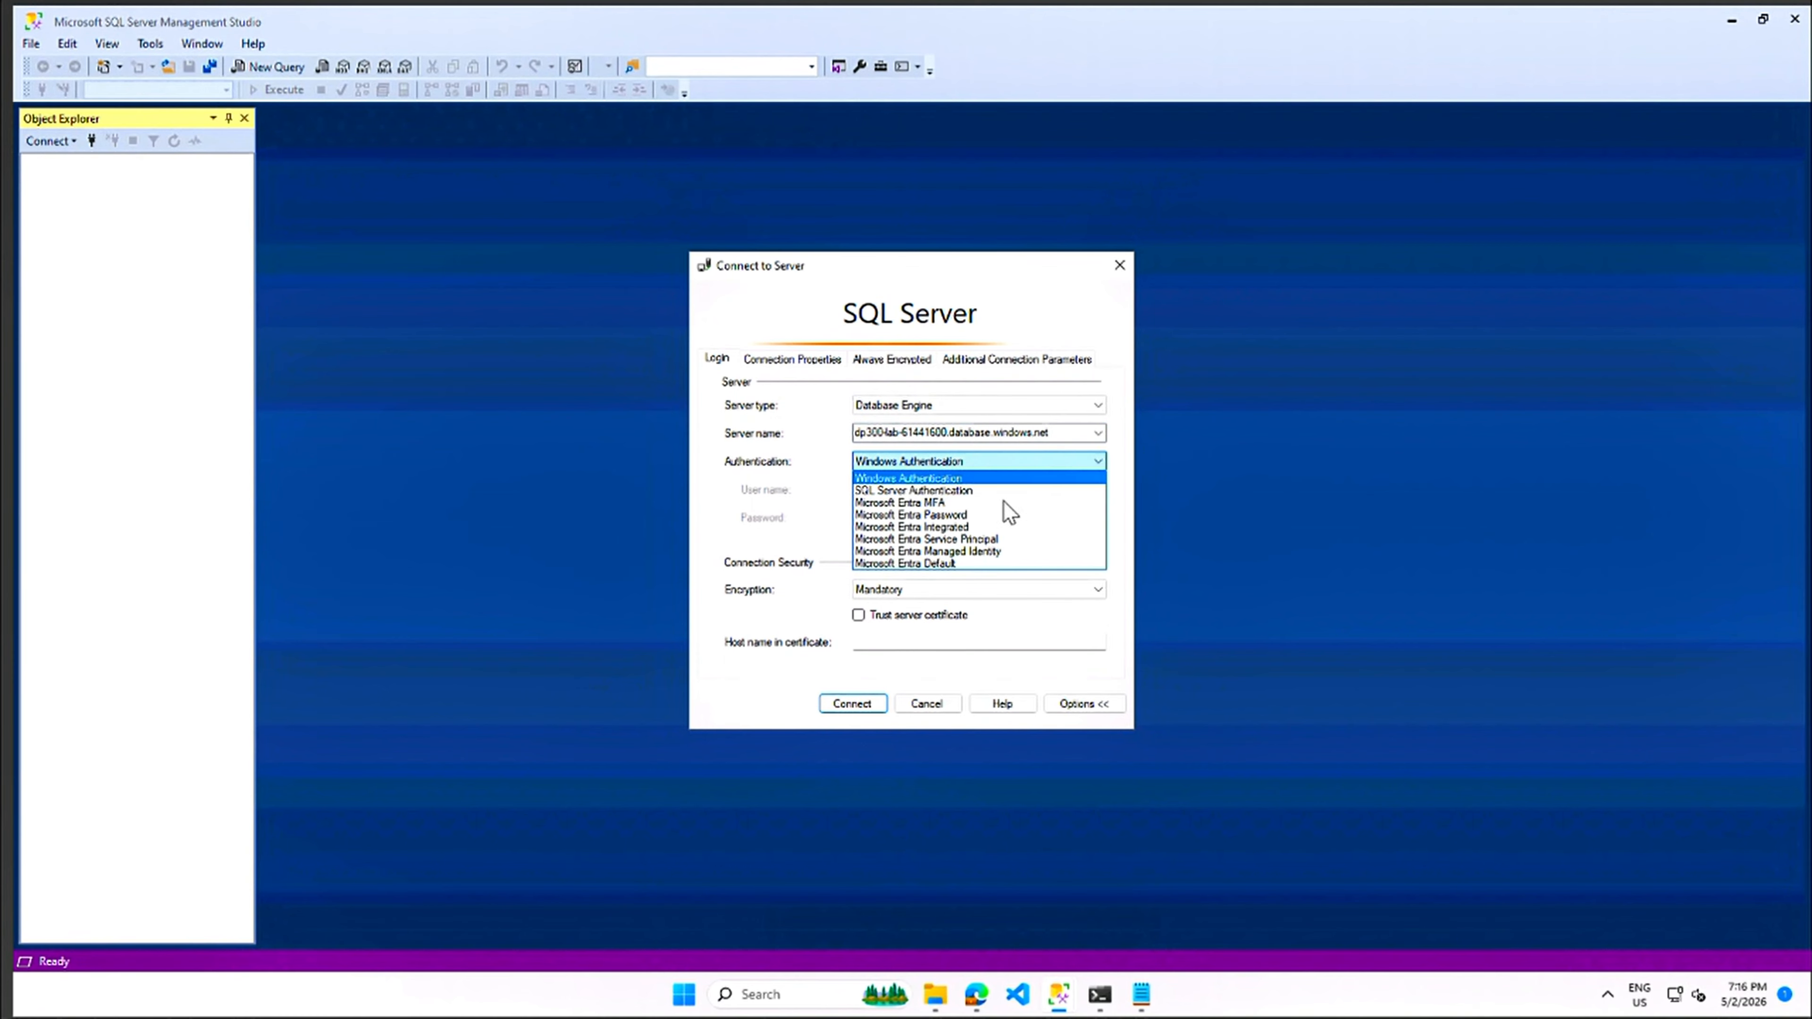
{"action": "left_click", "coordinate": [927, 490]}
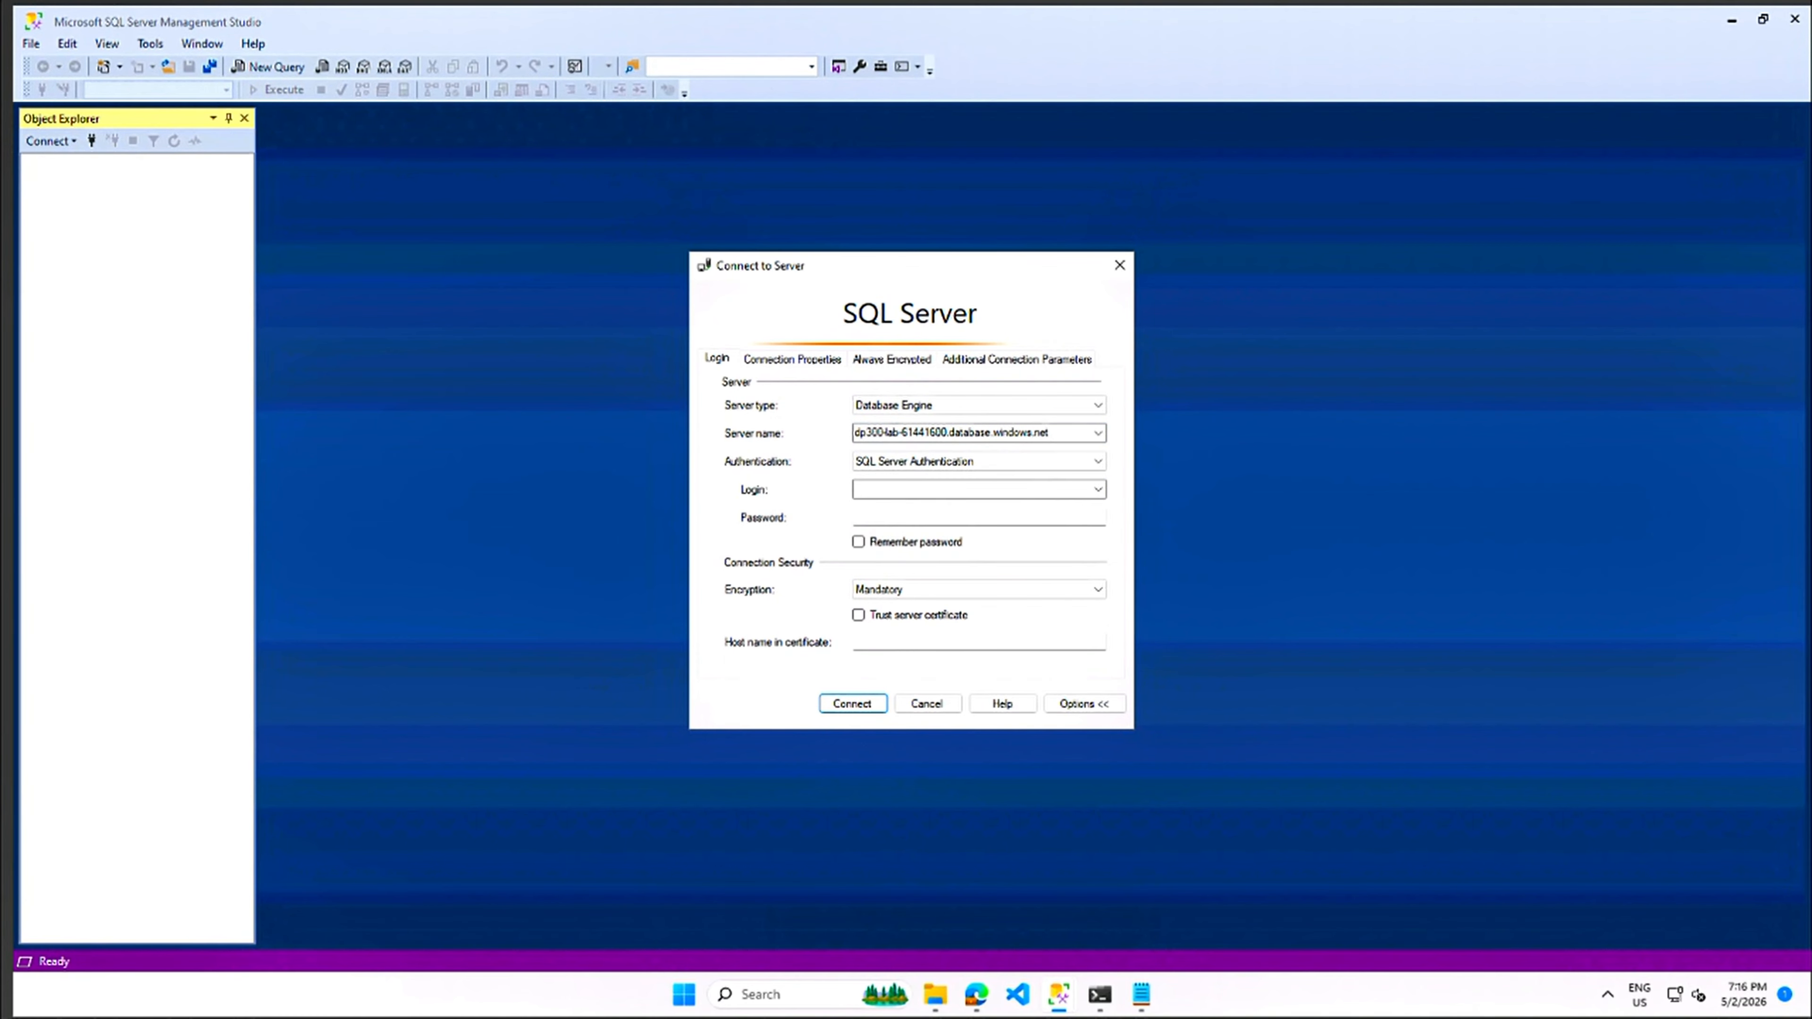
{"action": "left_click", "coordinate": [974, 490]}
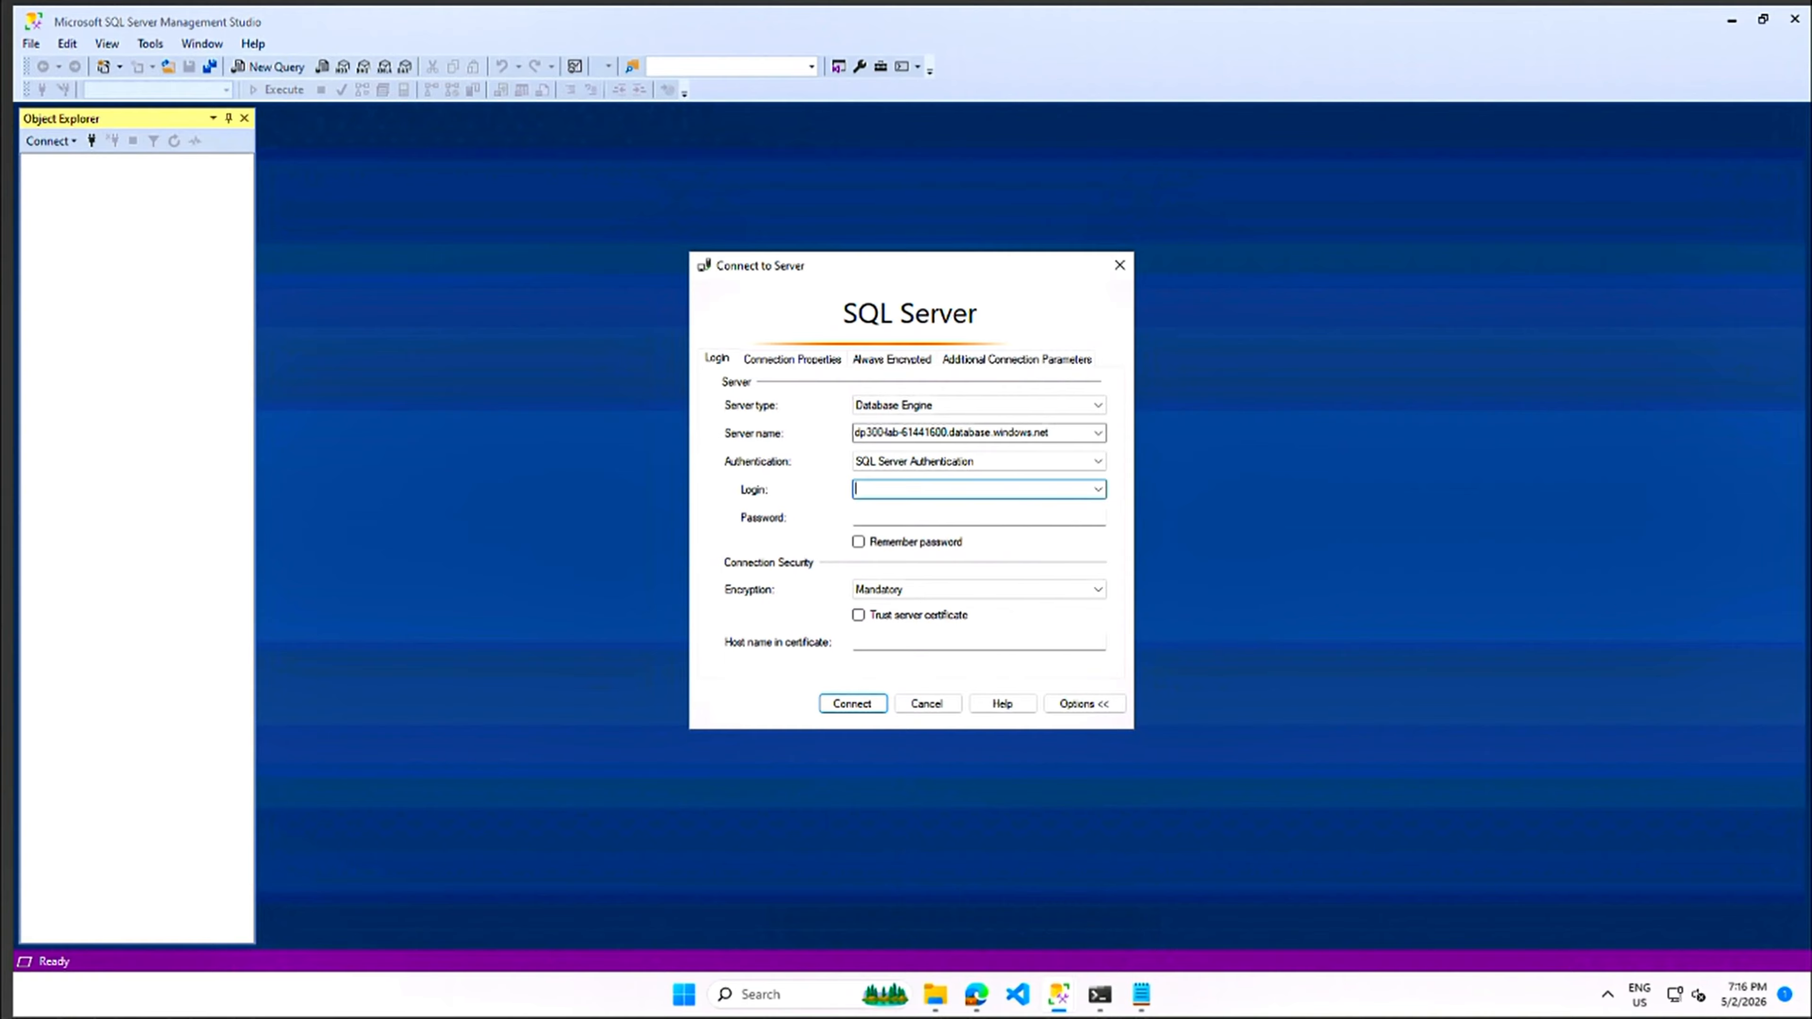
{"action": "type", "text": "sqladmin"}
{"action": "left_click", "coordinate": [1020, 518]}
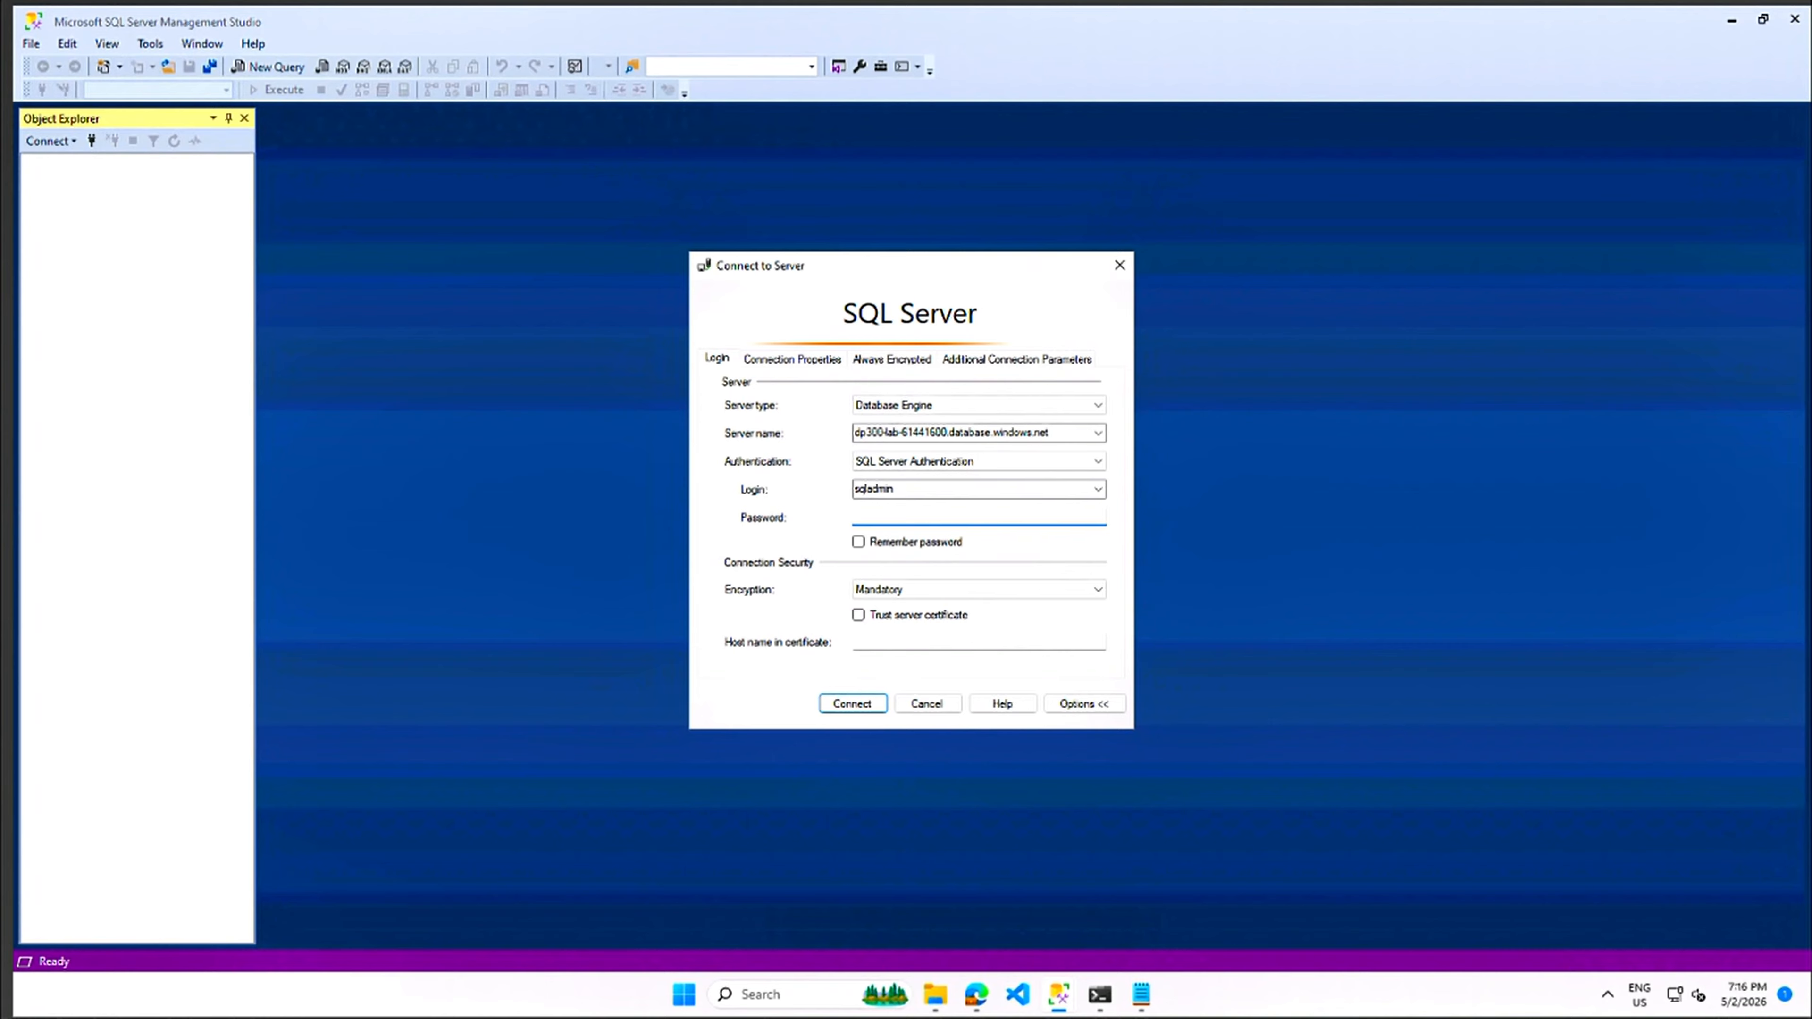
{"action": "key", "text": "ctrl+v"}
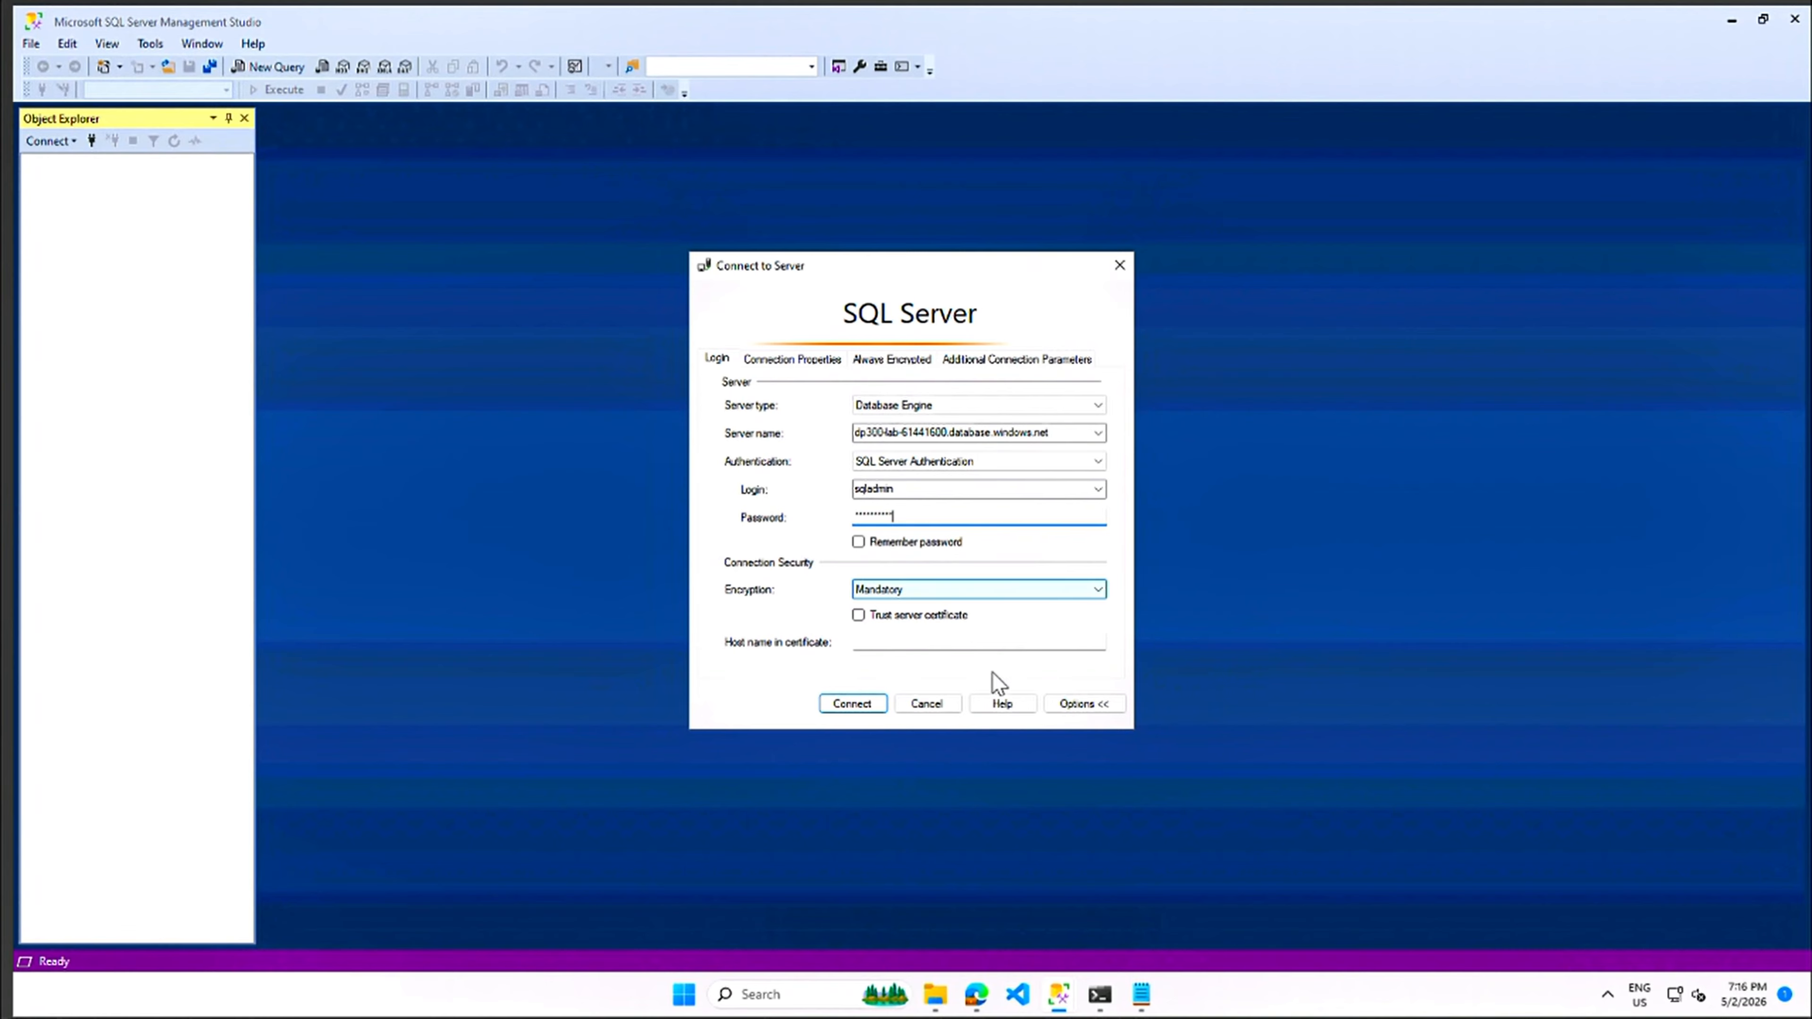
{"action": "left_click", "coordinate": [870, 703]}
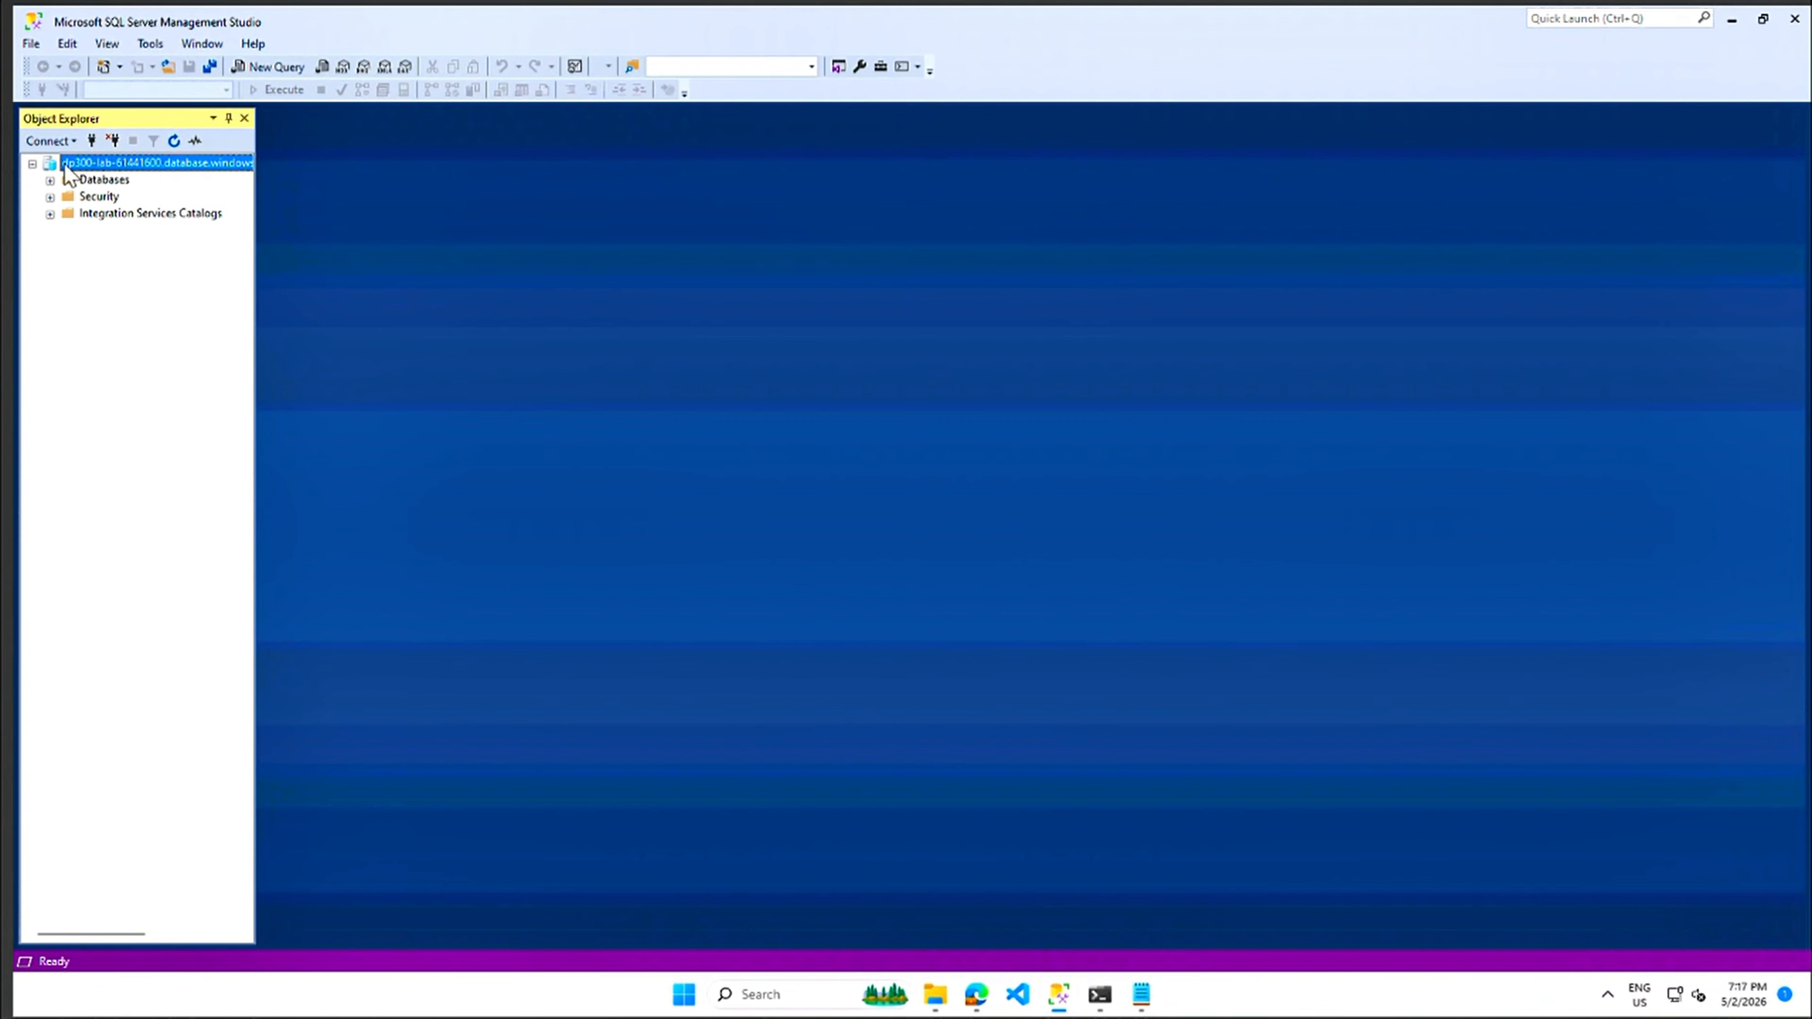
{"action": "left_click", "coordinate": [100, 182]}
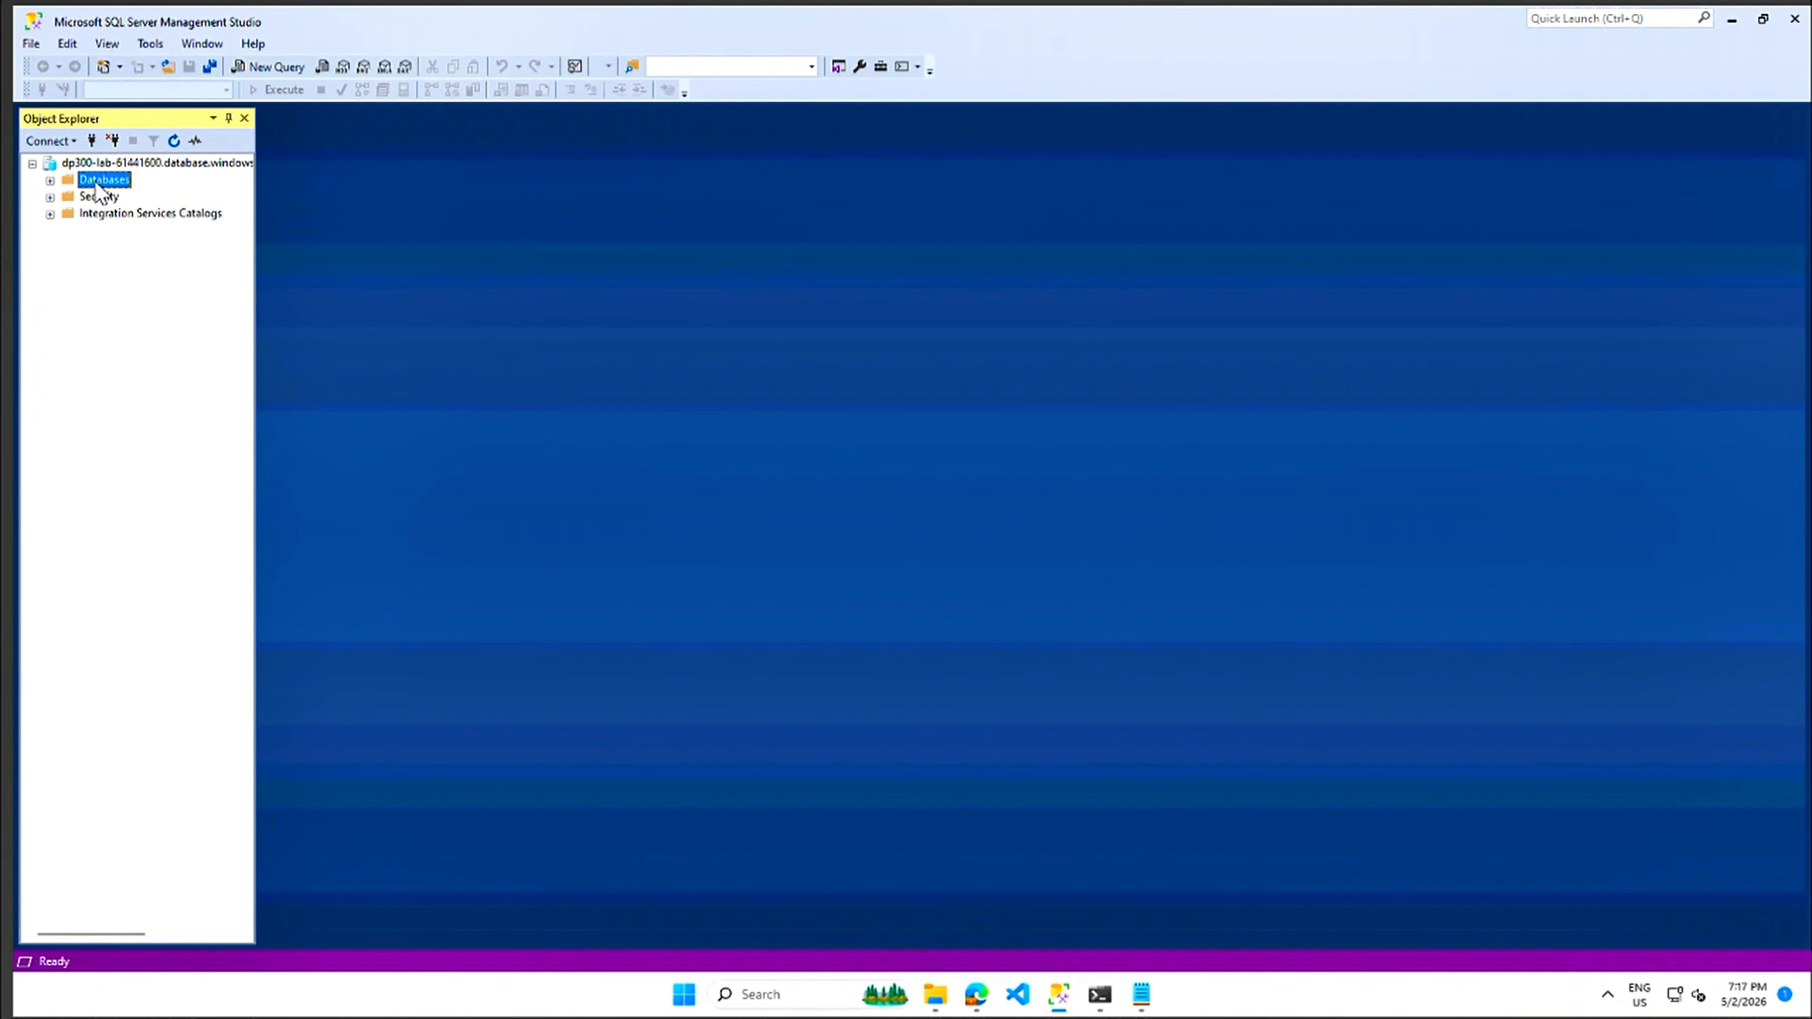
Start Import Data-tier Application from the Databases folder's context menu
{"action": "right_click", "coordinate": [97, 184]}
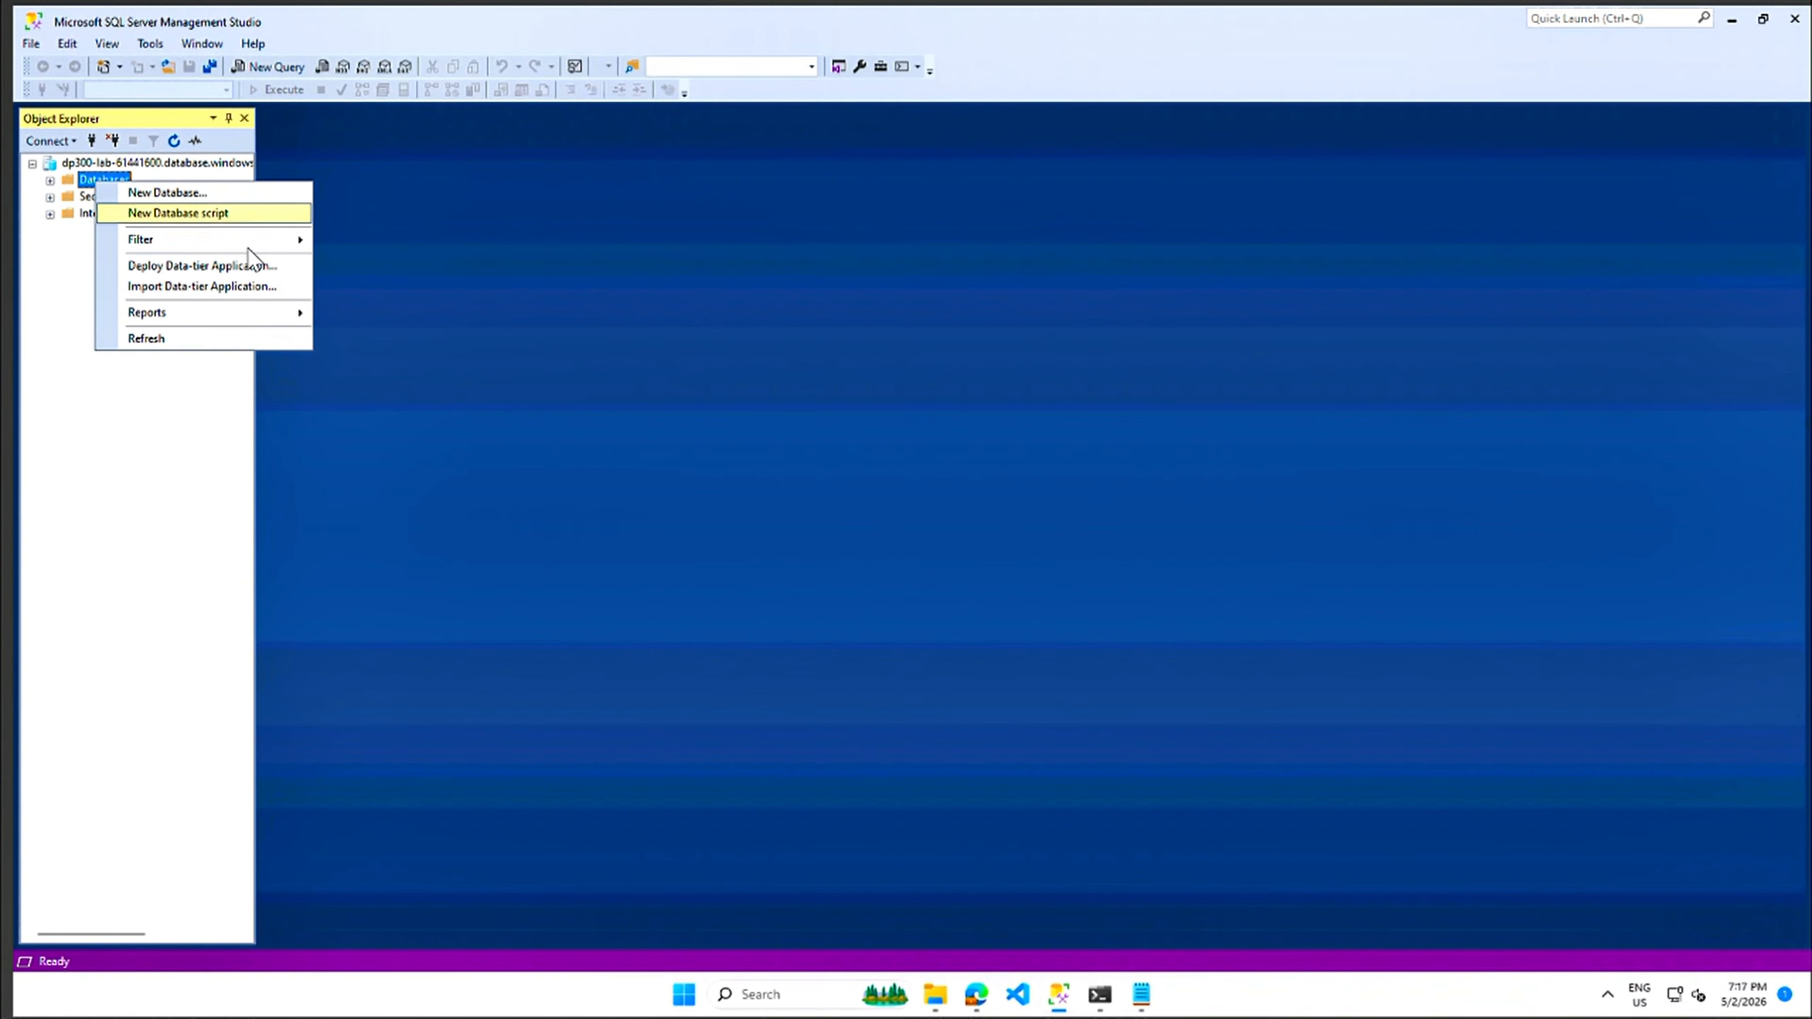
{"action": "left_click", "coordinate": [203, 286]}
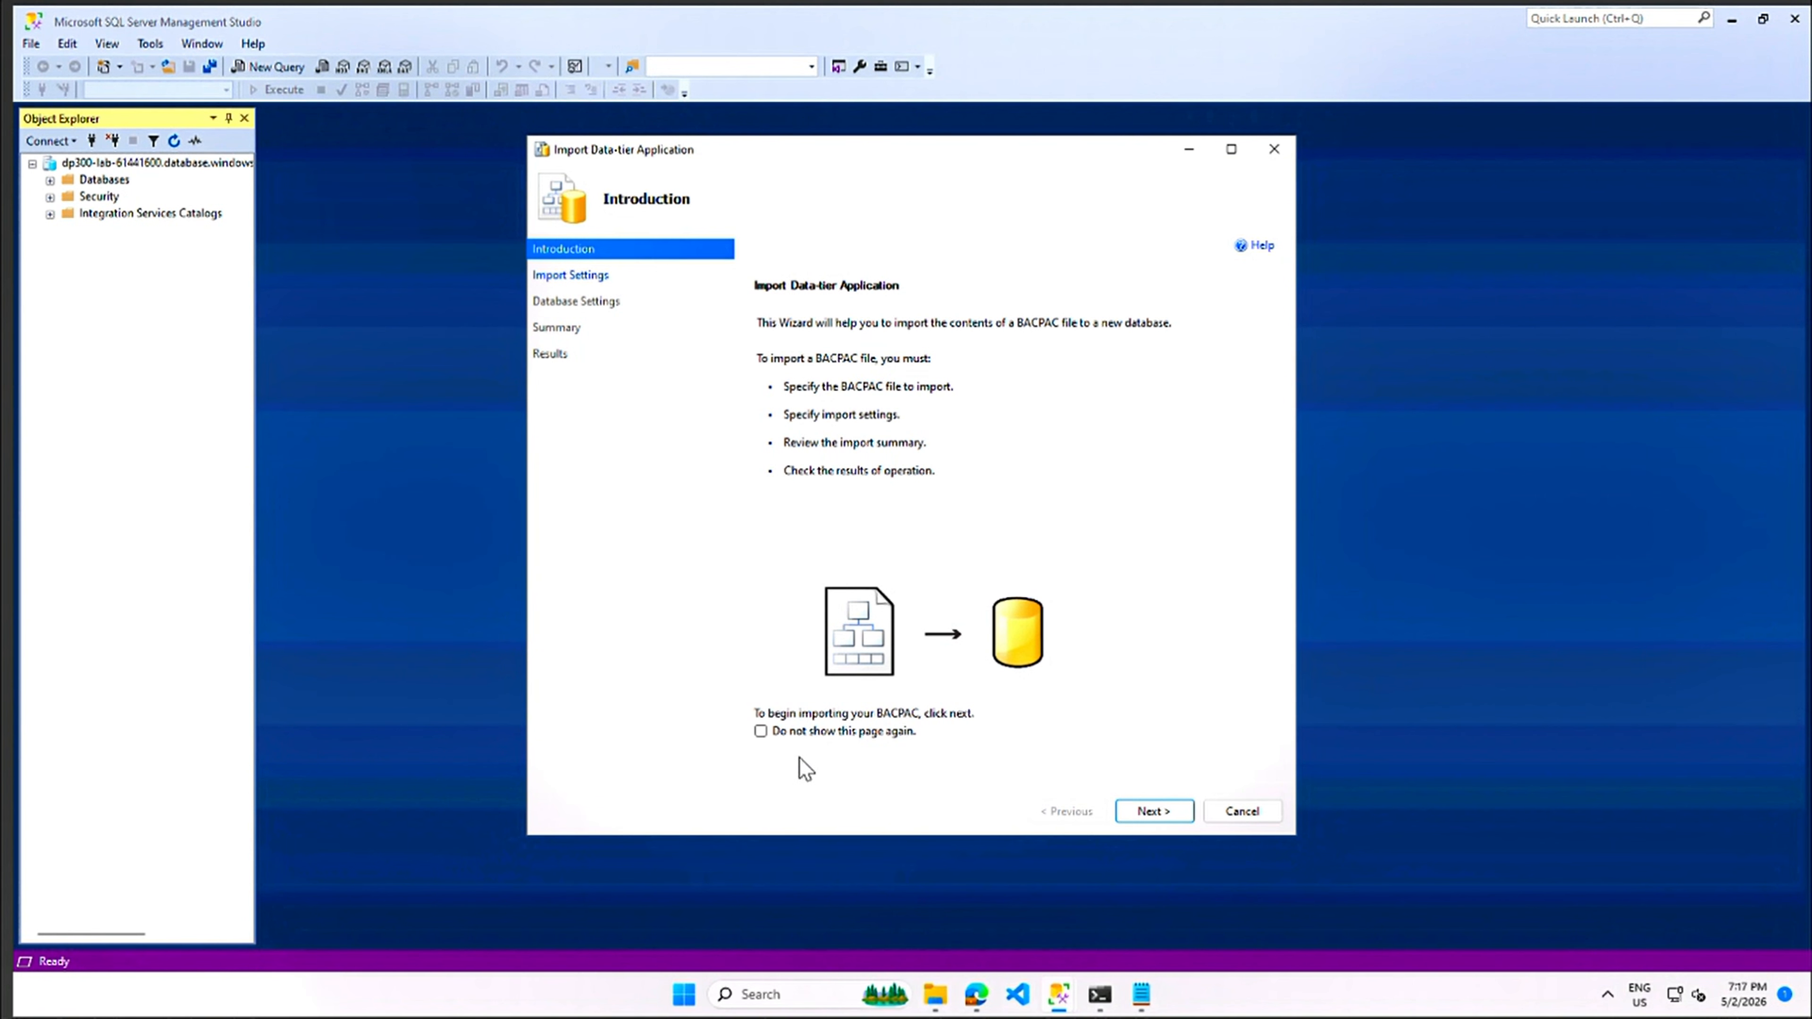
Select C:\LabFiles\dp-300-database-administrator\Allfiles\Labs\04\AdventureWorksLT.bacpac as the import source
{"action": "left_click", "coordinate": [1151, 812]}
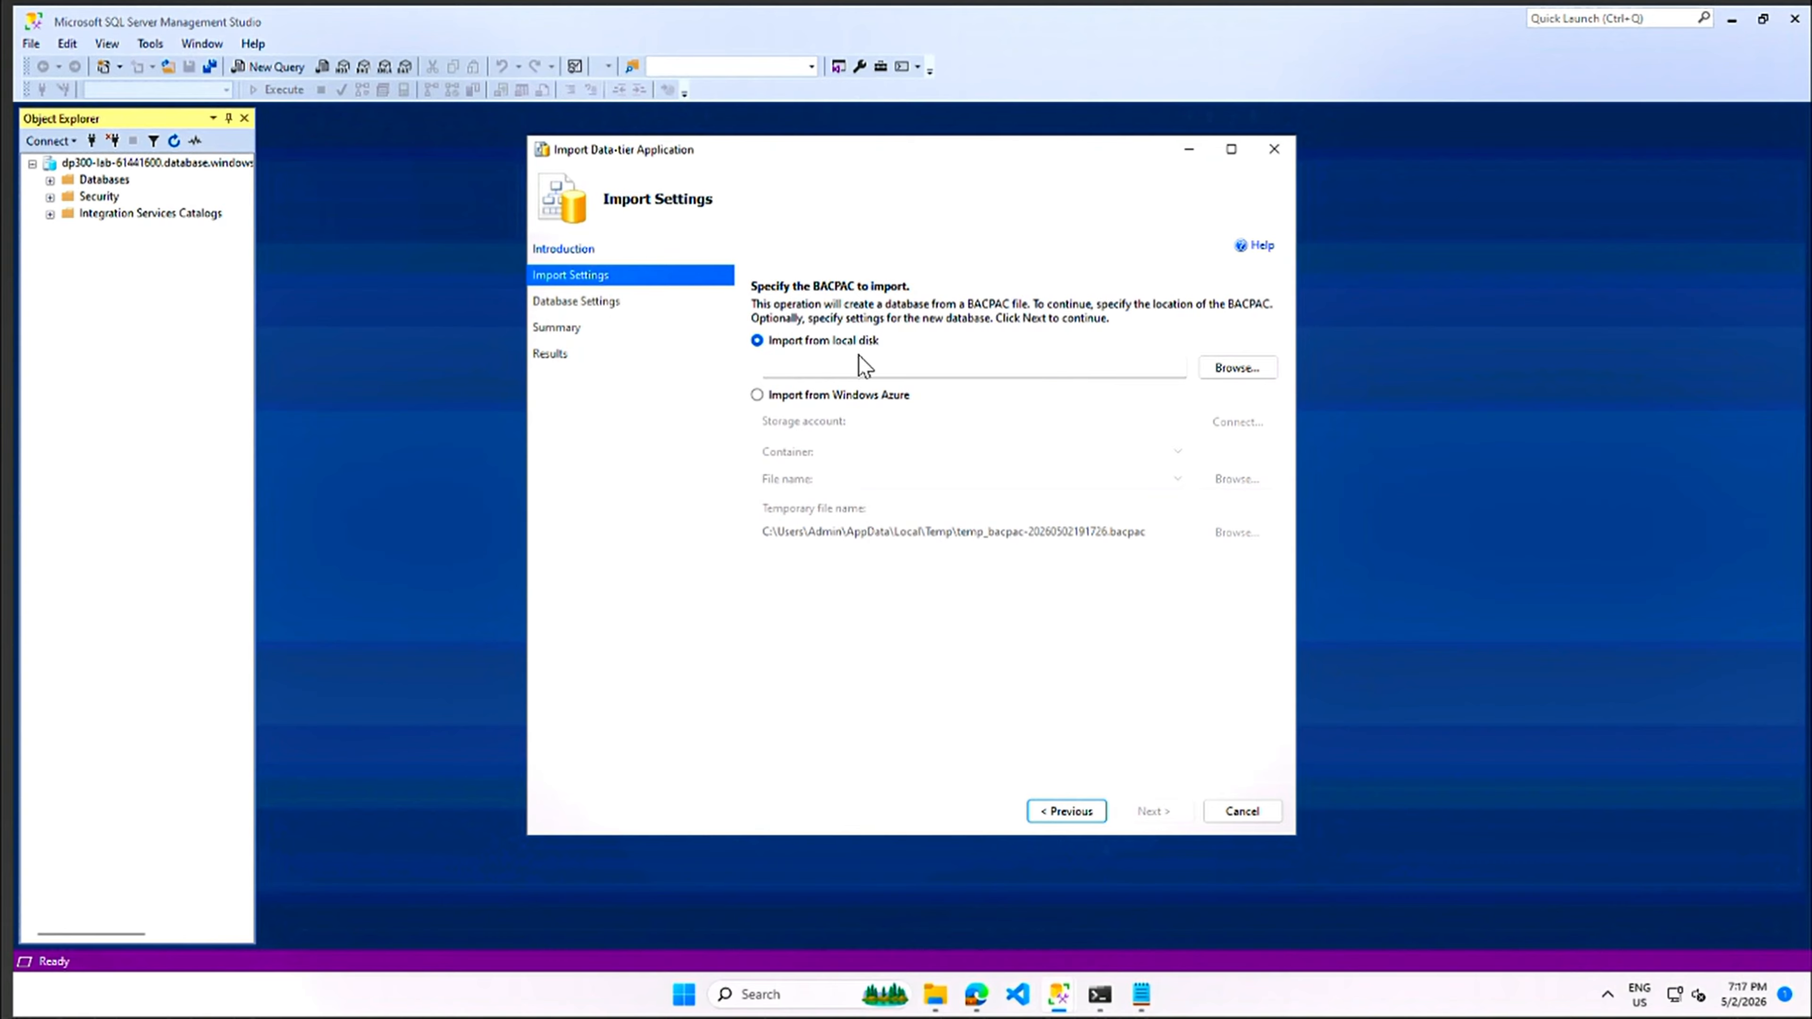
{"action": "left_click", "coordinate": [1241, 370]}
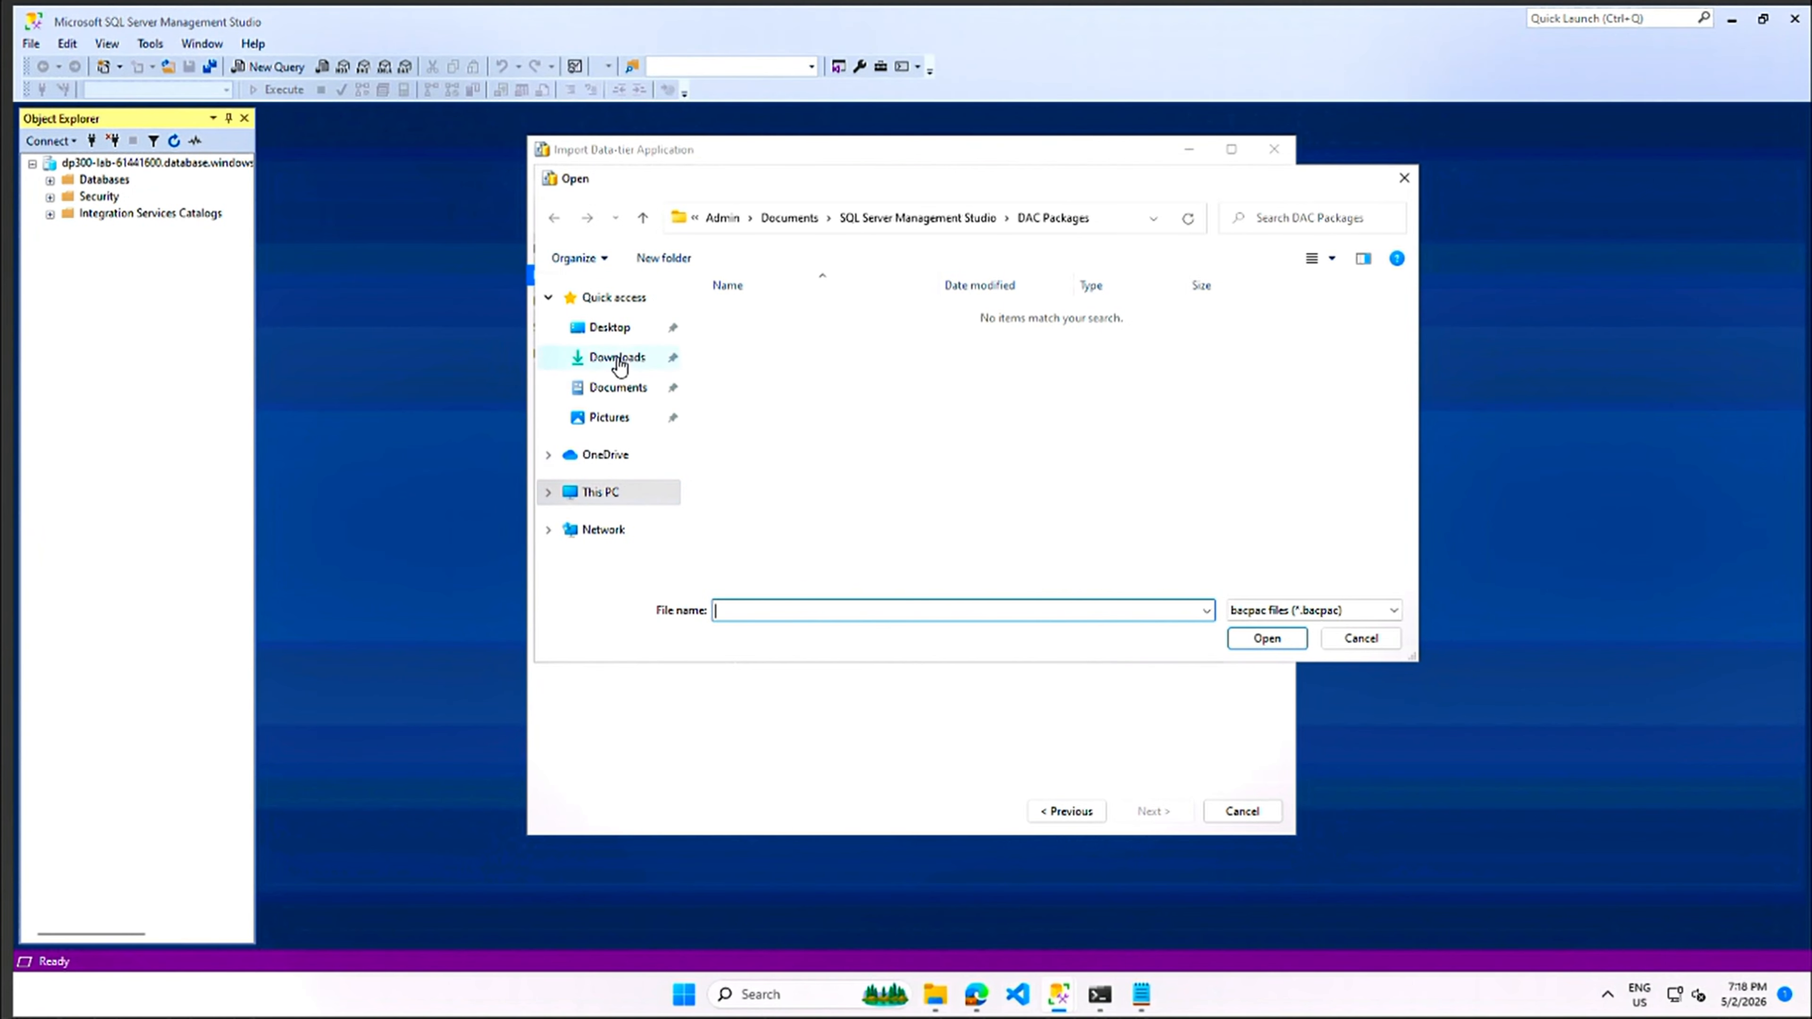
{"action": "left_click", "coordinate": [603, 493]}
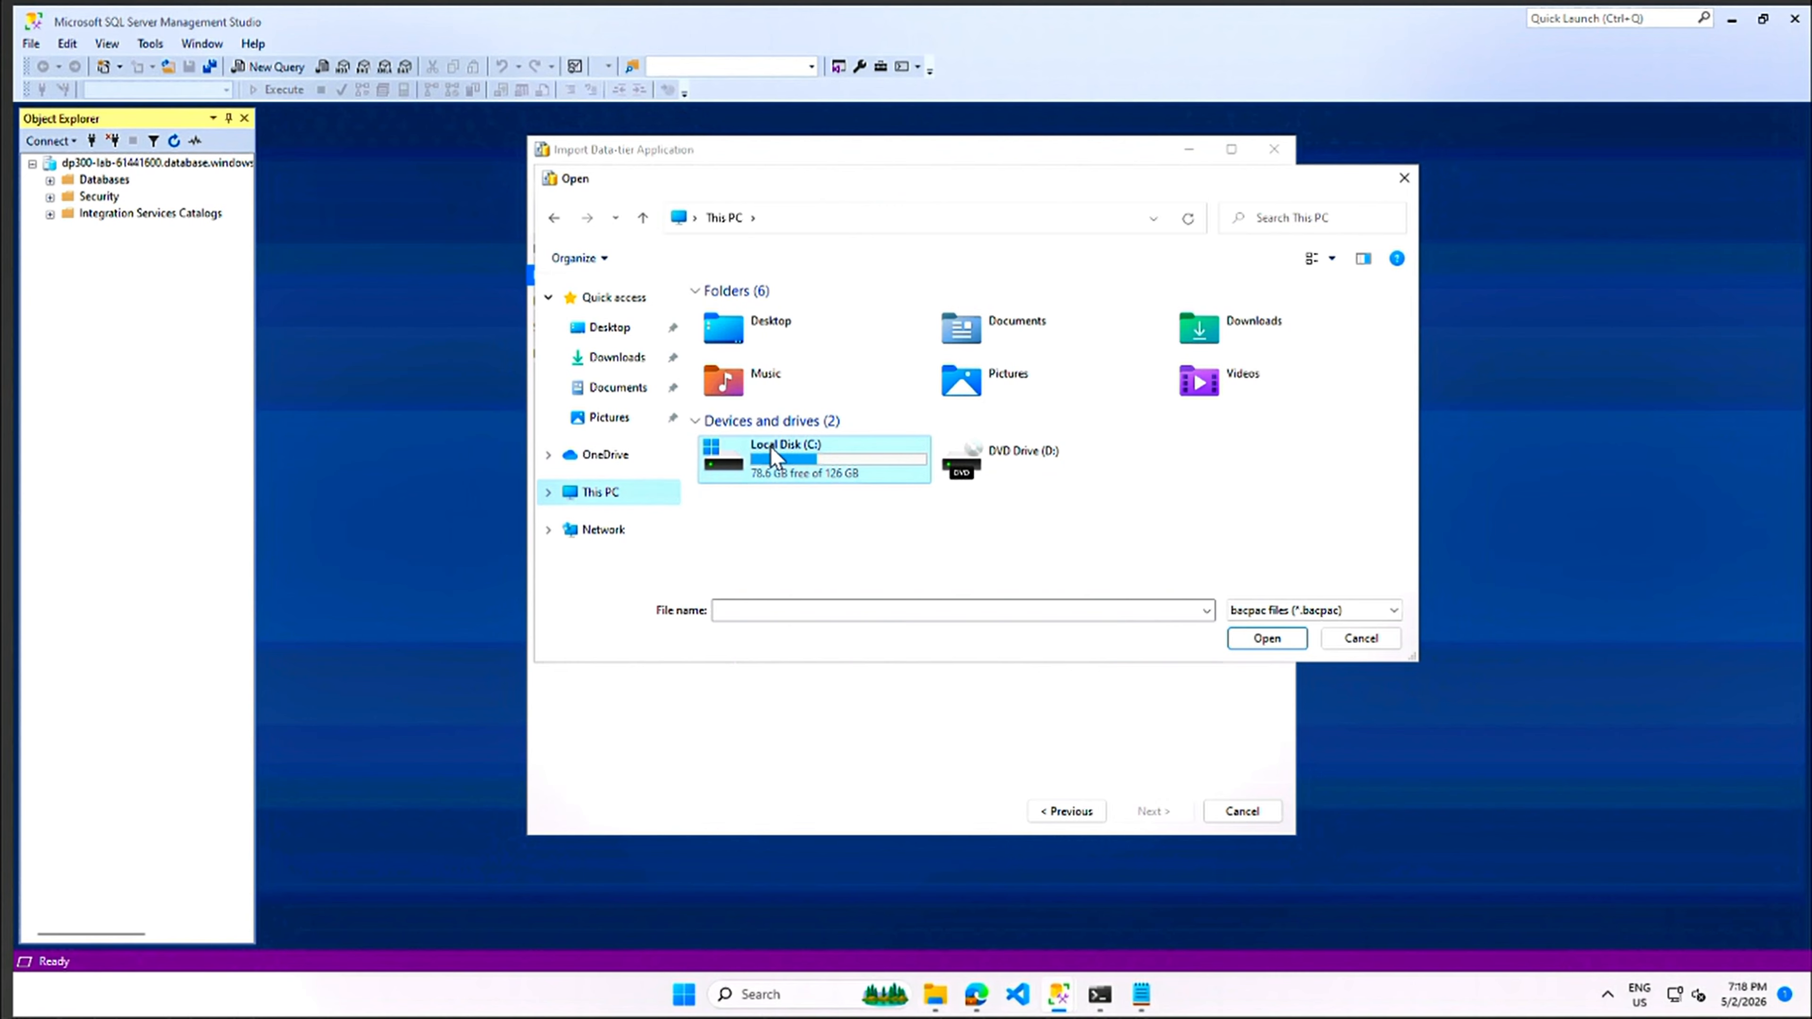
{"action": "double_click", "coordinate": [771, 446]}
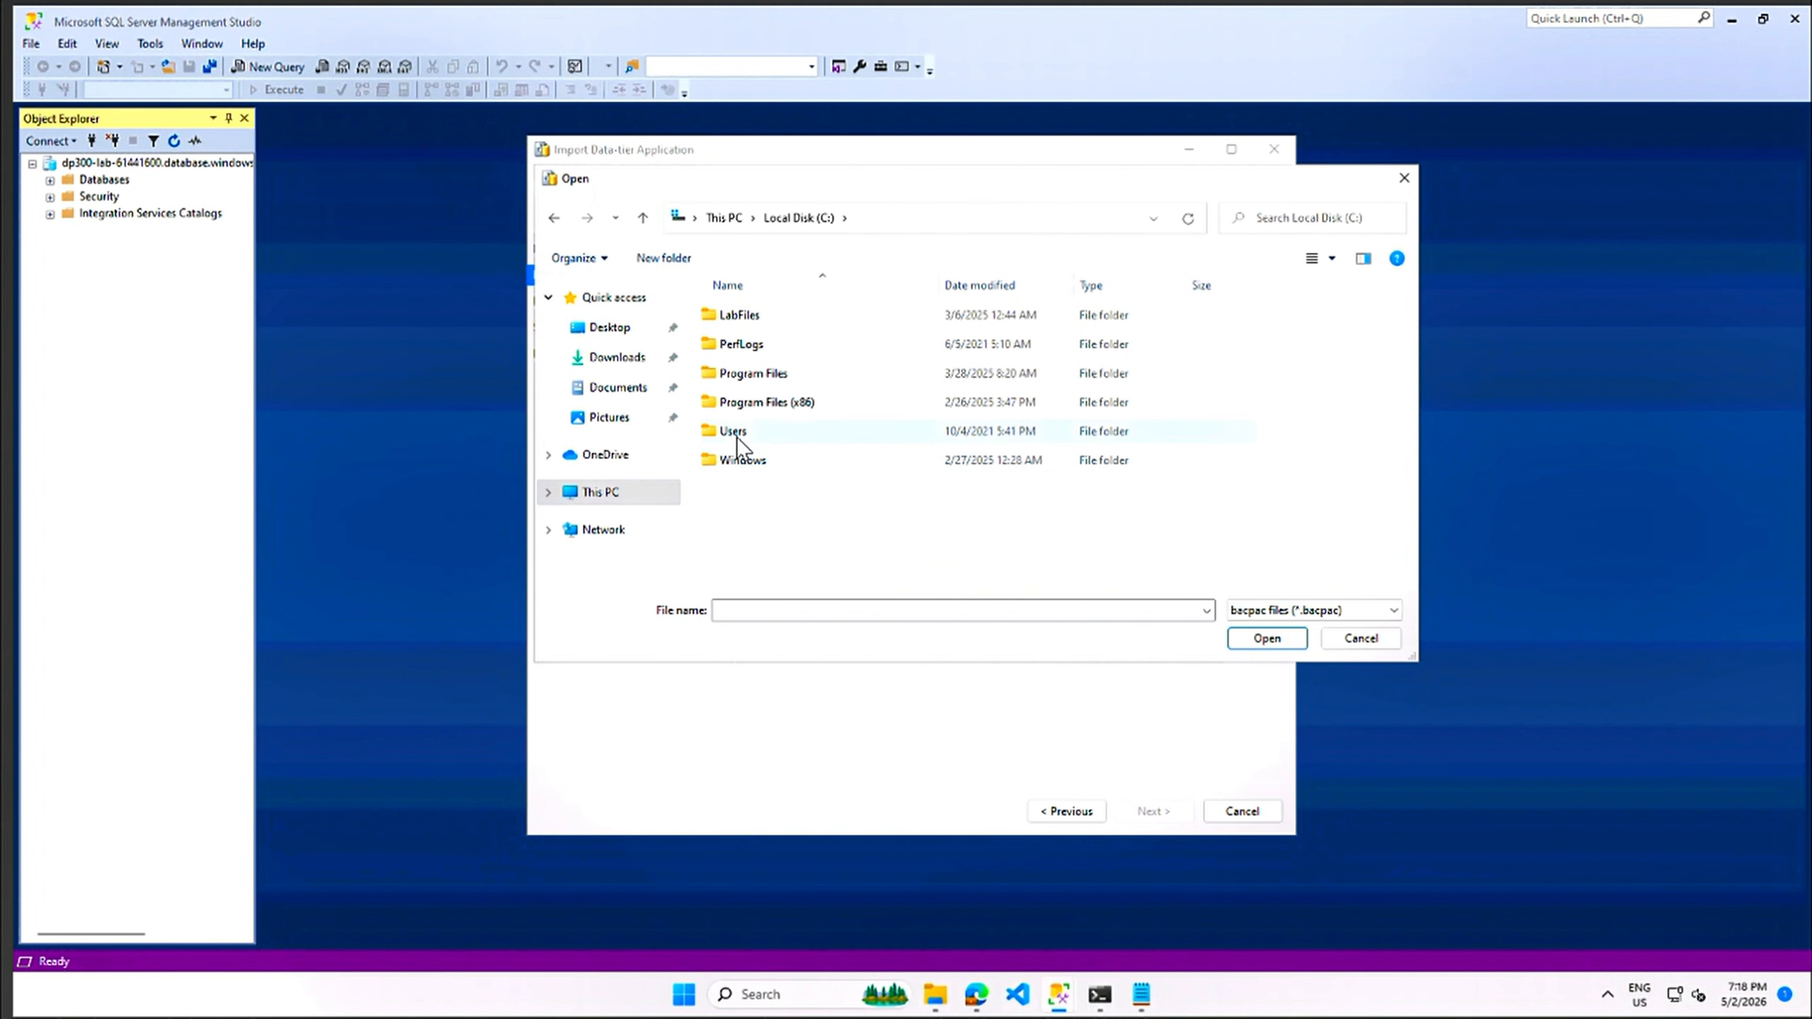
{"action": "double_click", "coordinate": [740, 316]}
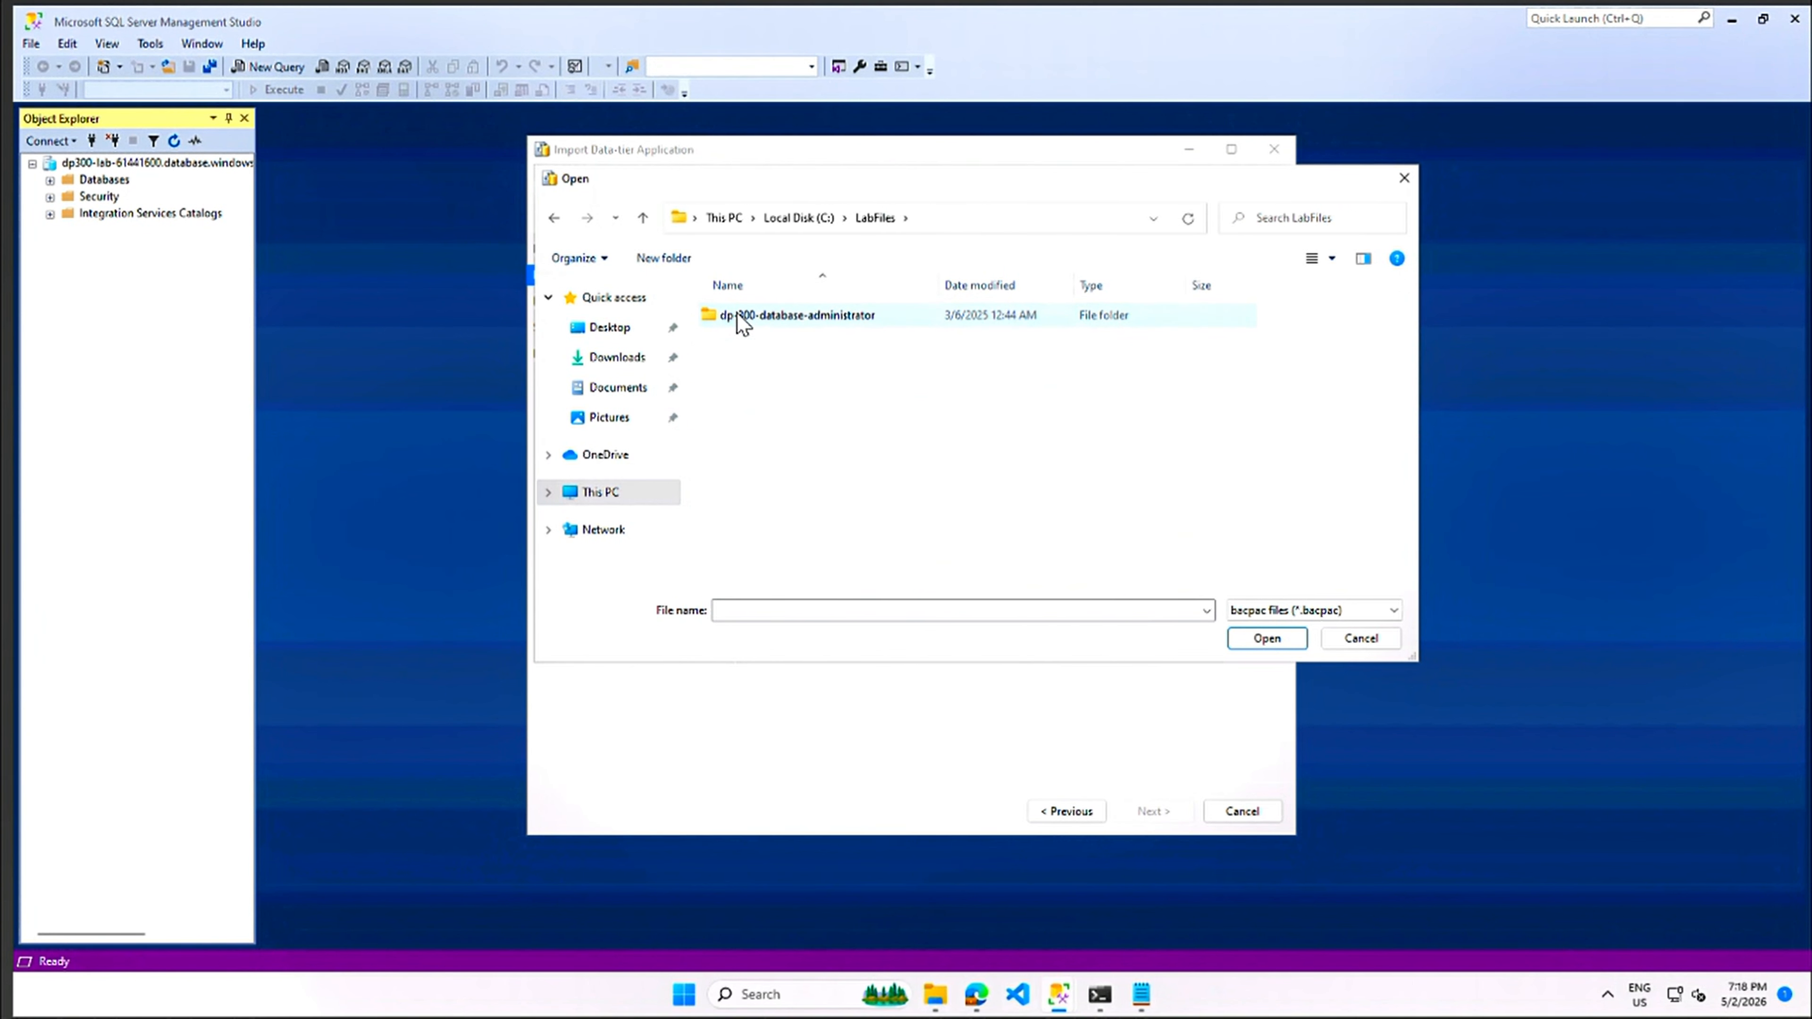
{"action": "double_click", "coordinate": [748, 324]}
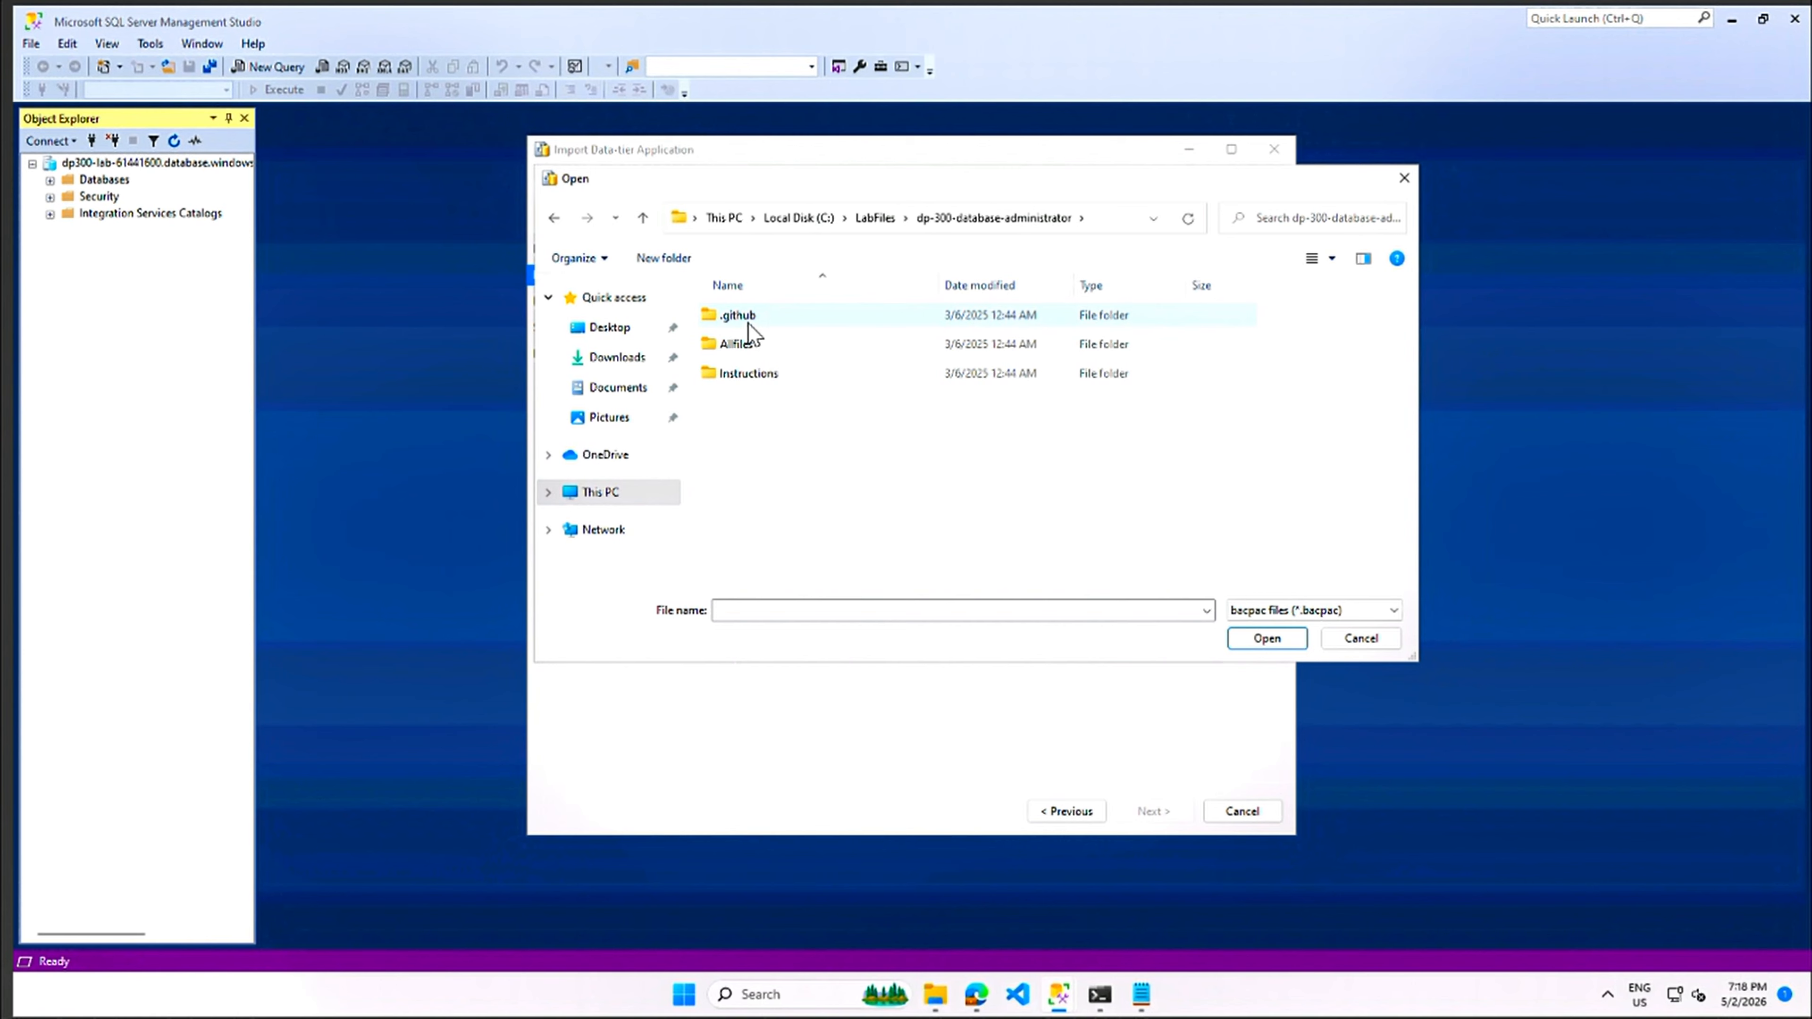
{"action": "double_click", "coordinate": [749, 341]}
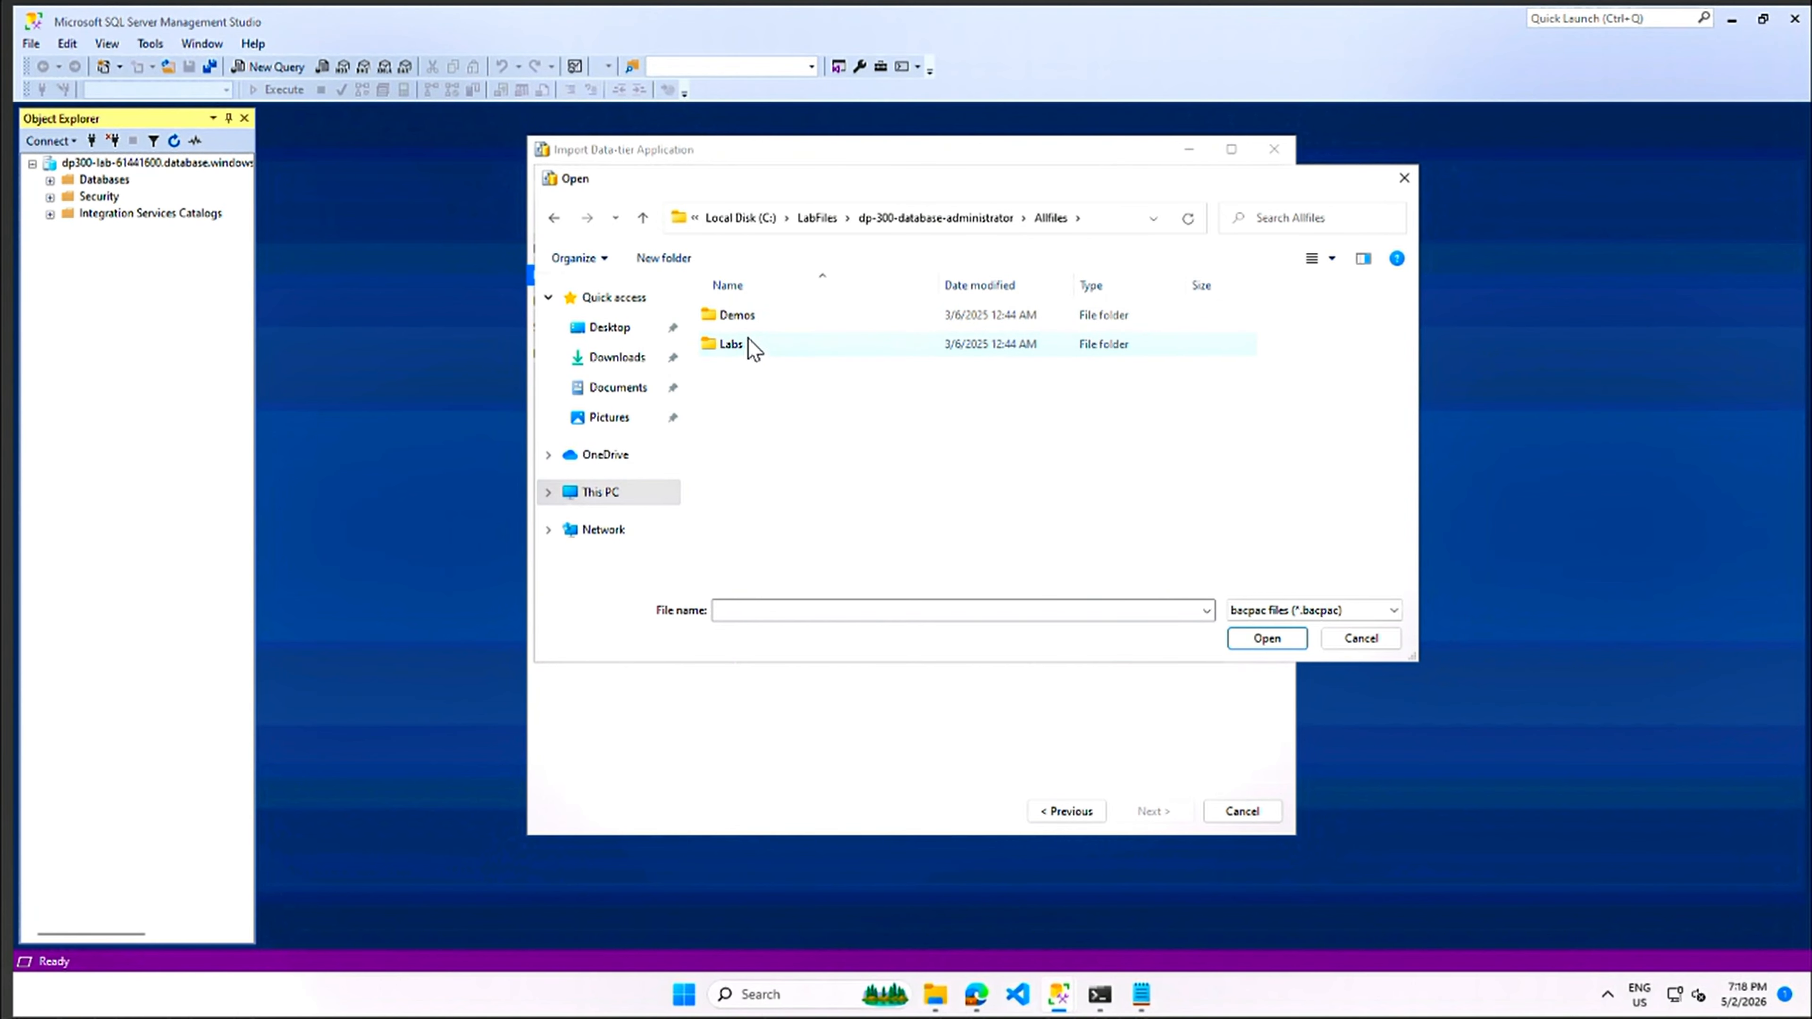
{"action": "double_click", "coordinate": [739, 344]}
{"action": "double_click", "coordinate": [737, 343]}
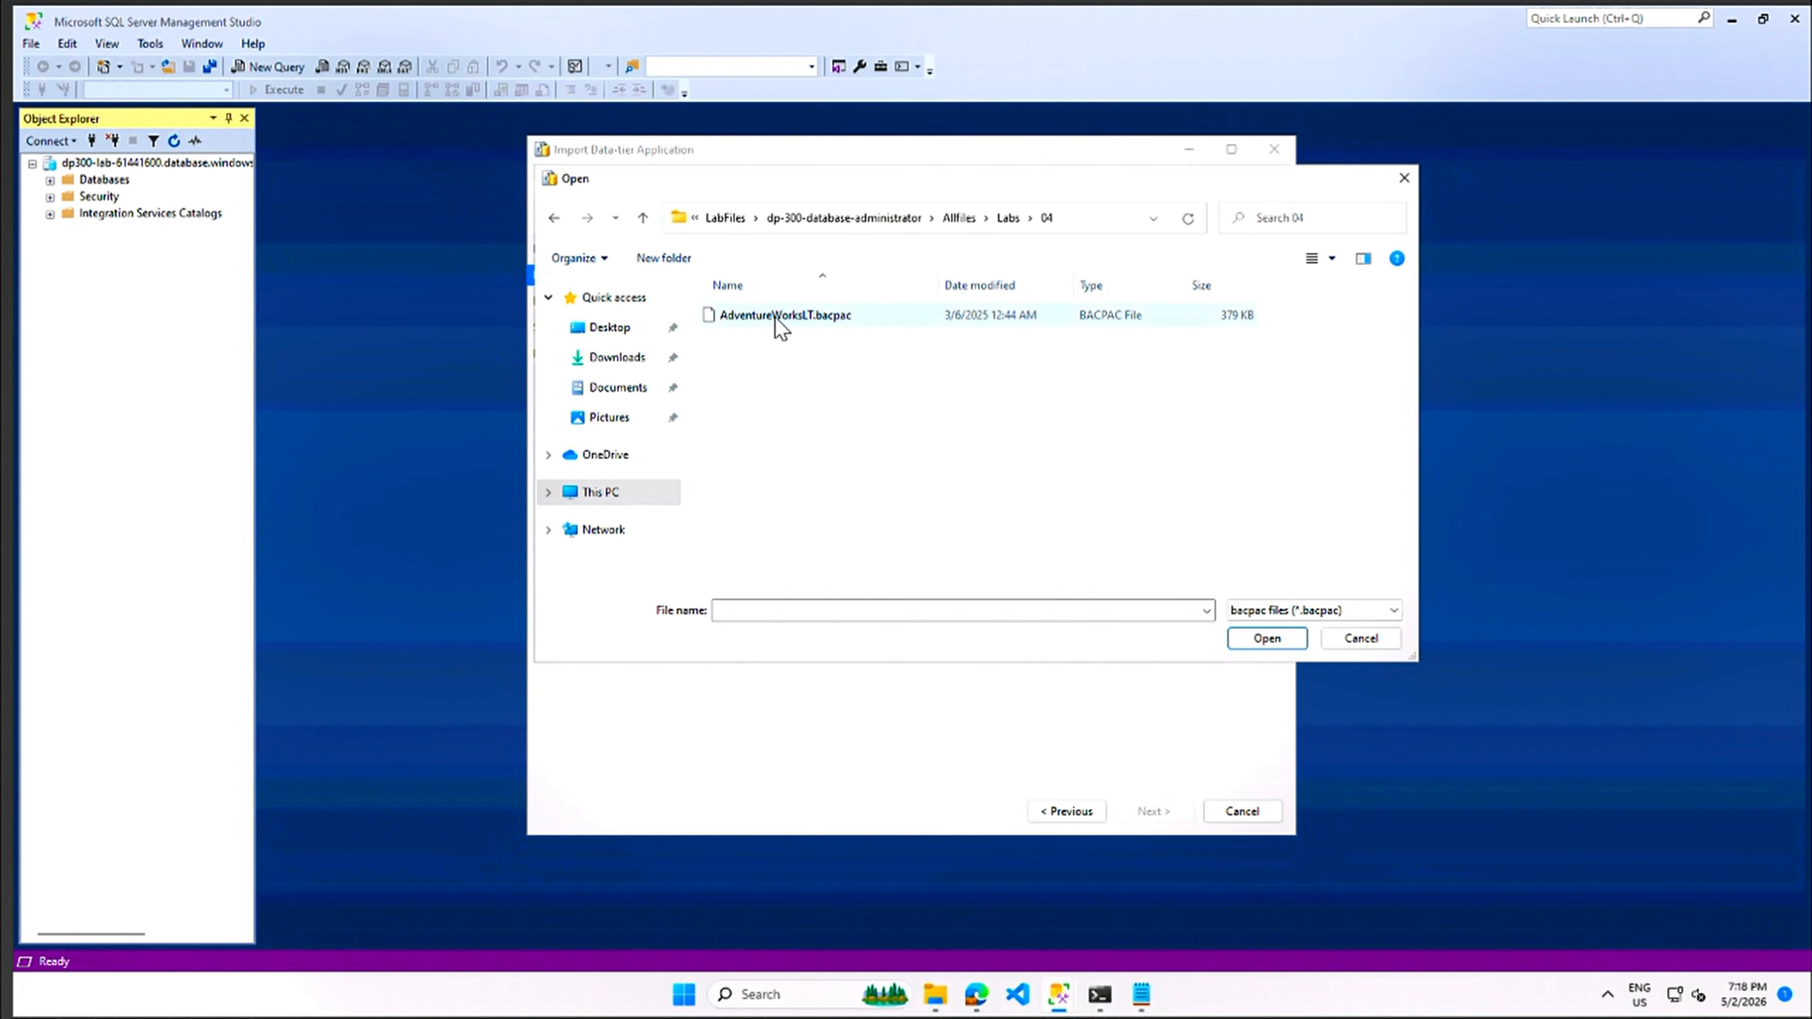
{"action": "left_click", "coordinate": [776, 319]}
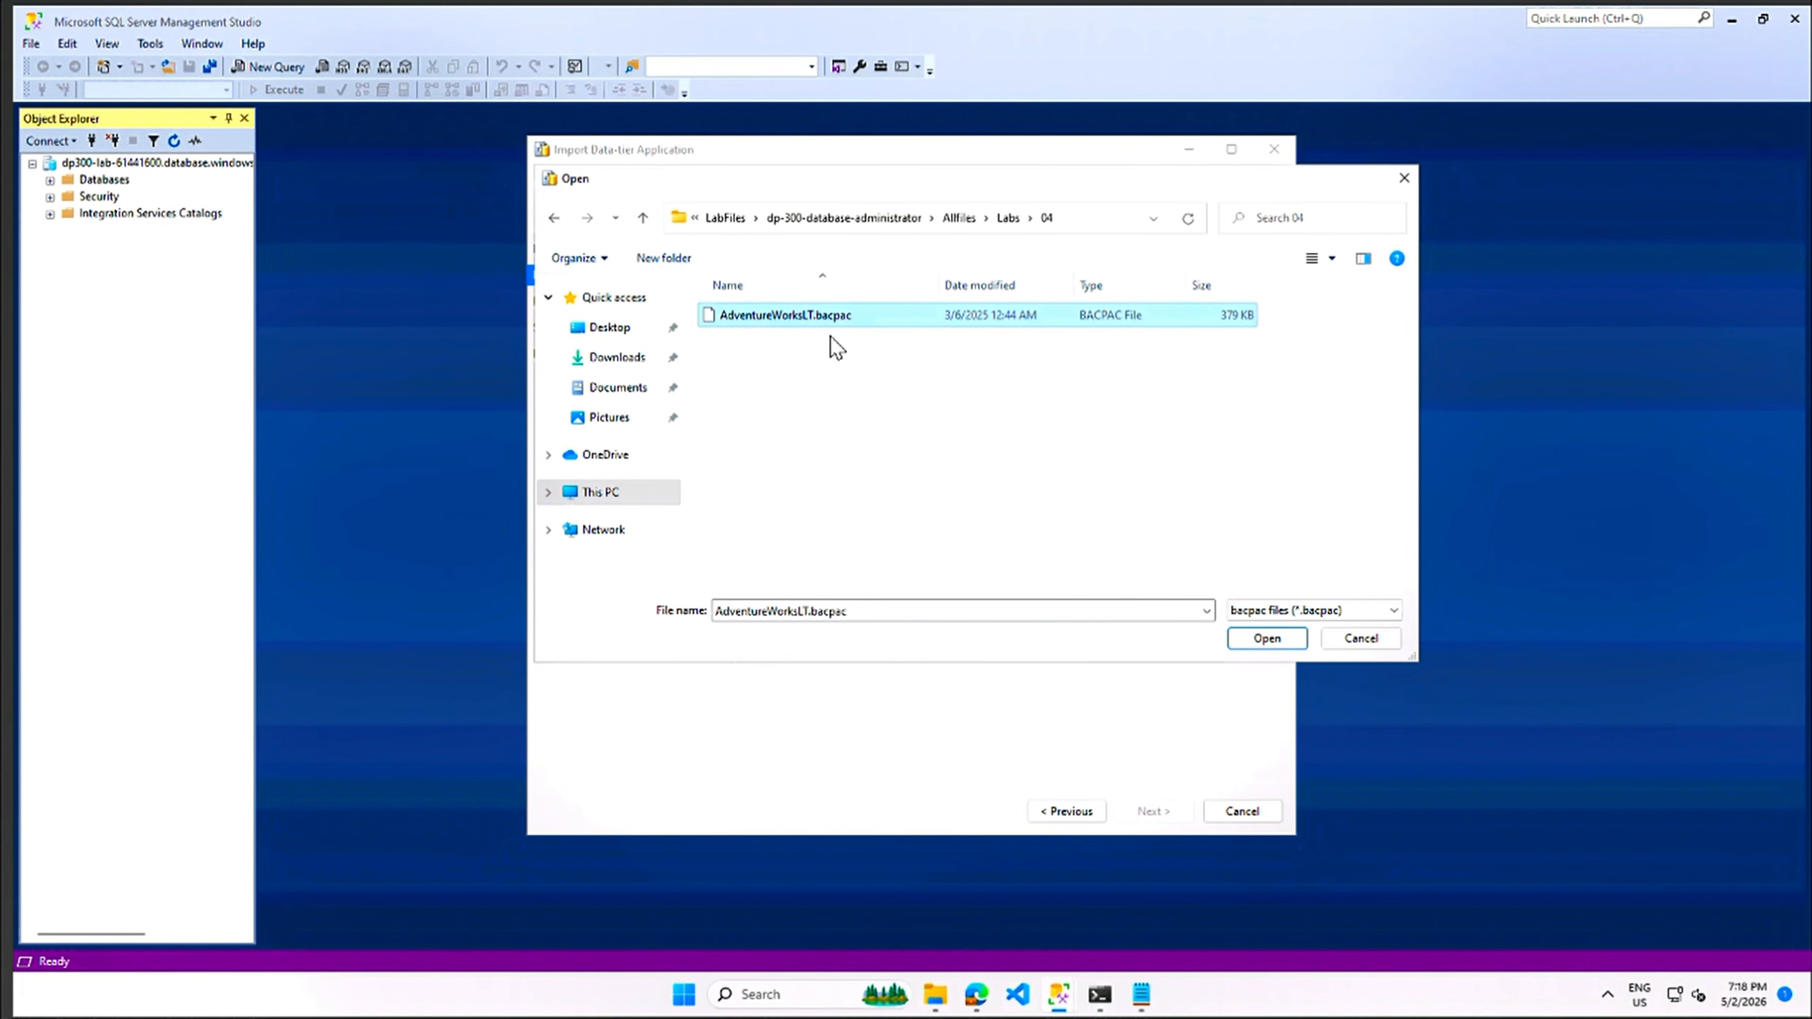
{"action": "left_click", "coordinate": [1272, 643]}
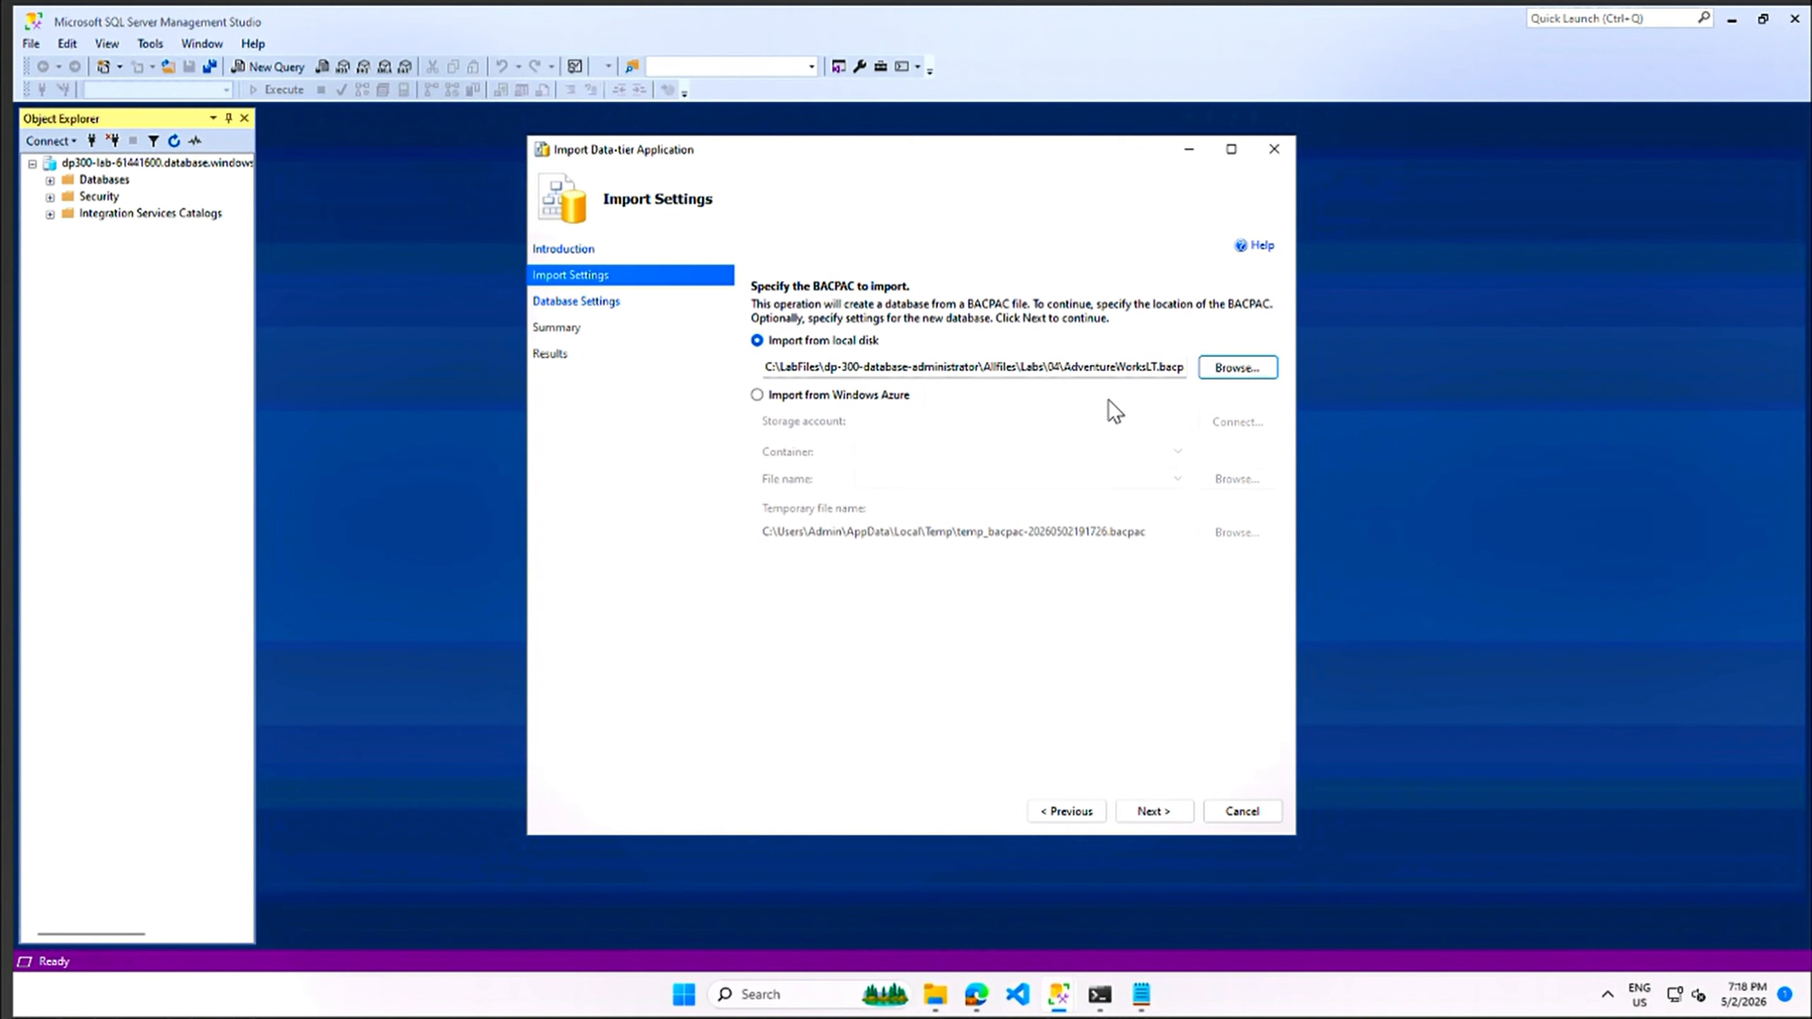
Name the new database AdventureWorksFromBacpac, keeping Standard edition, 250 GB and S0
{"action": "left_click", "coordinate": [1161, 810]}
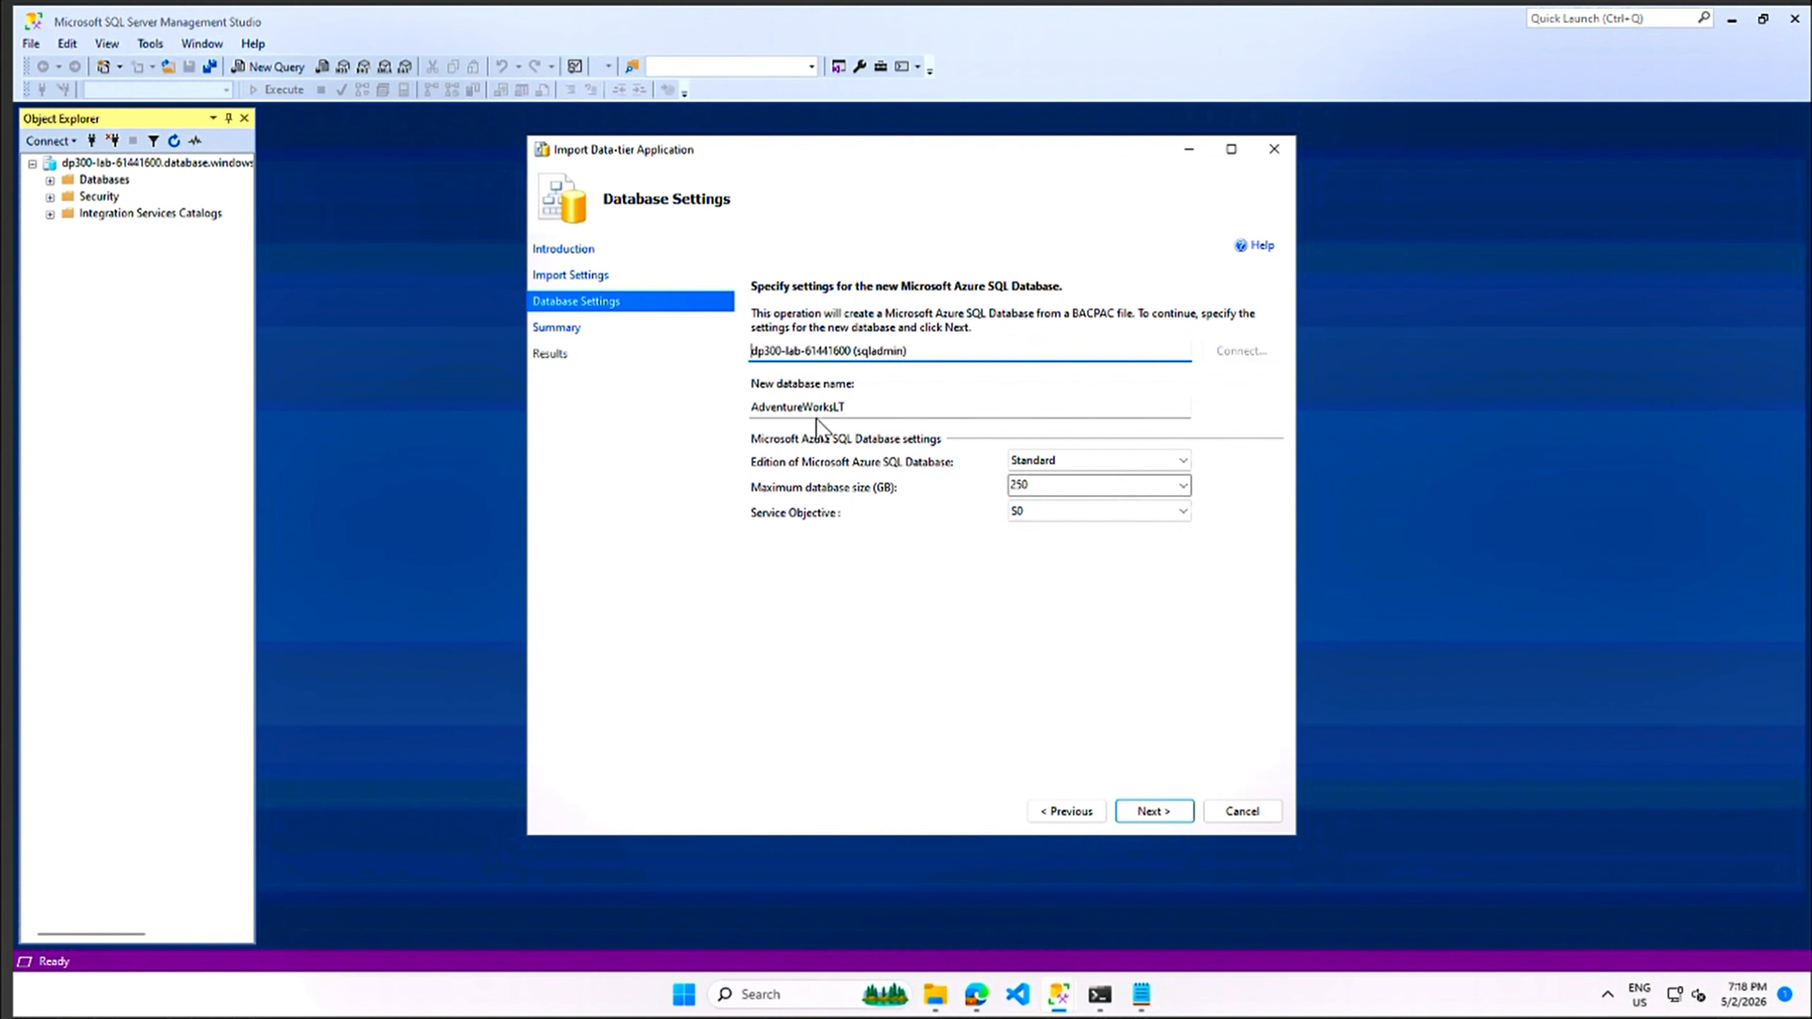
{"action": "left_click", "coordinate": [853, 412]}
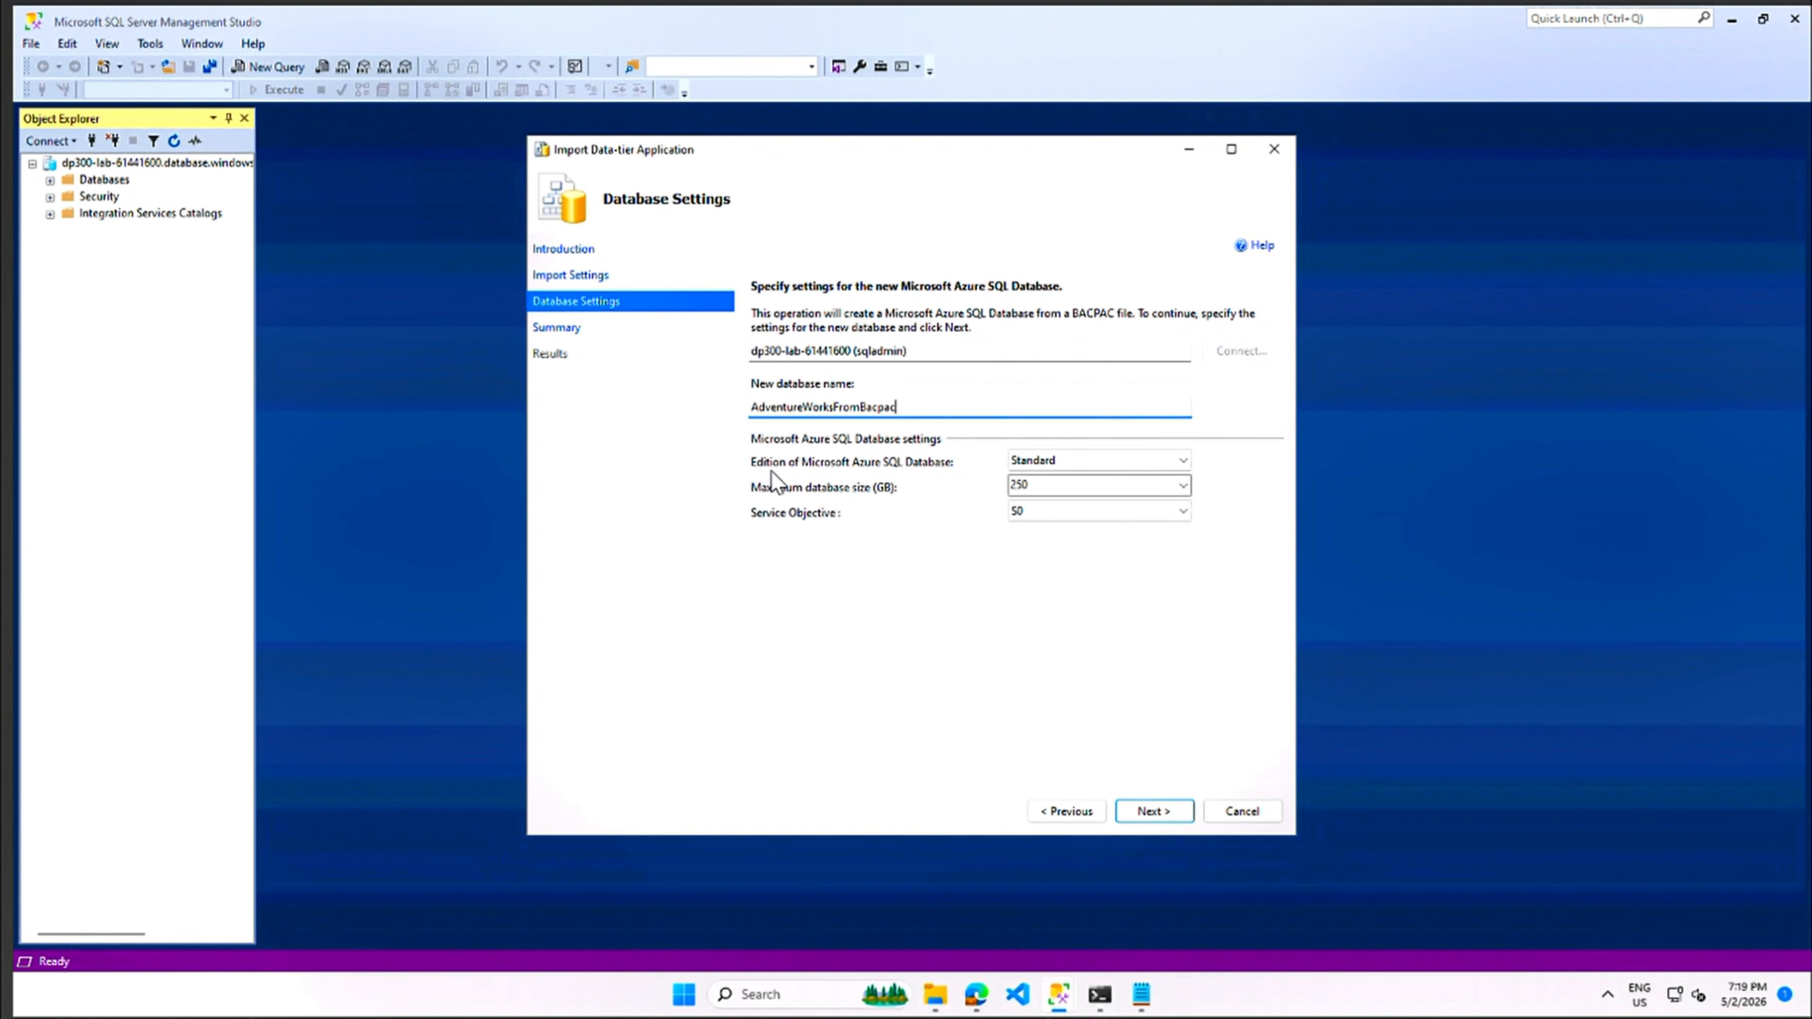
{"action": "left_click", "coordinate": [1185, 464]}
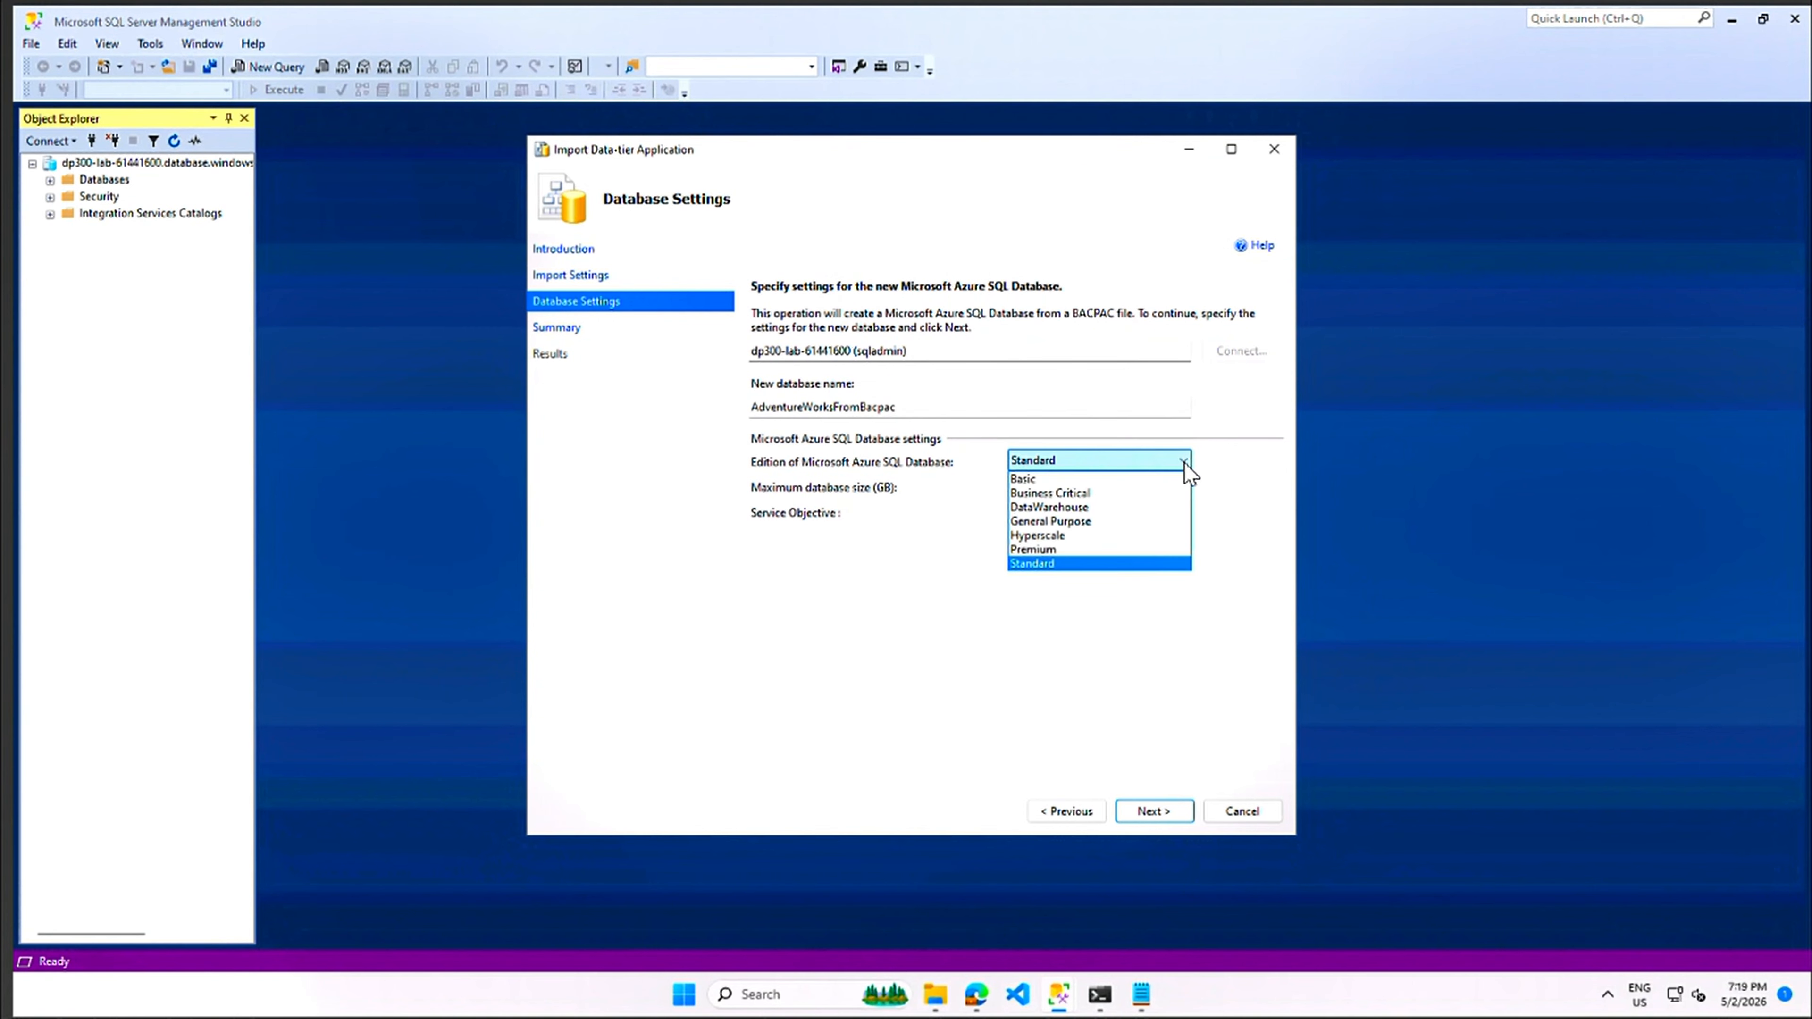
{"action": "left_click", "coordinate": [1232, 481]}
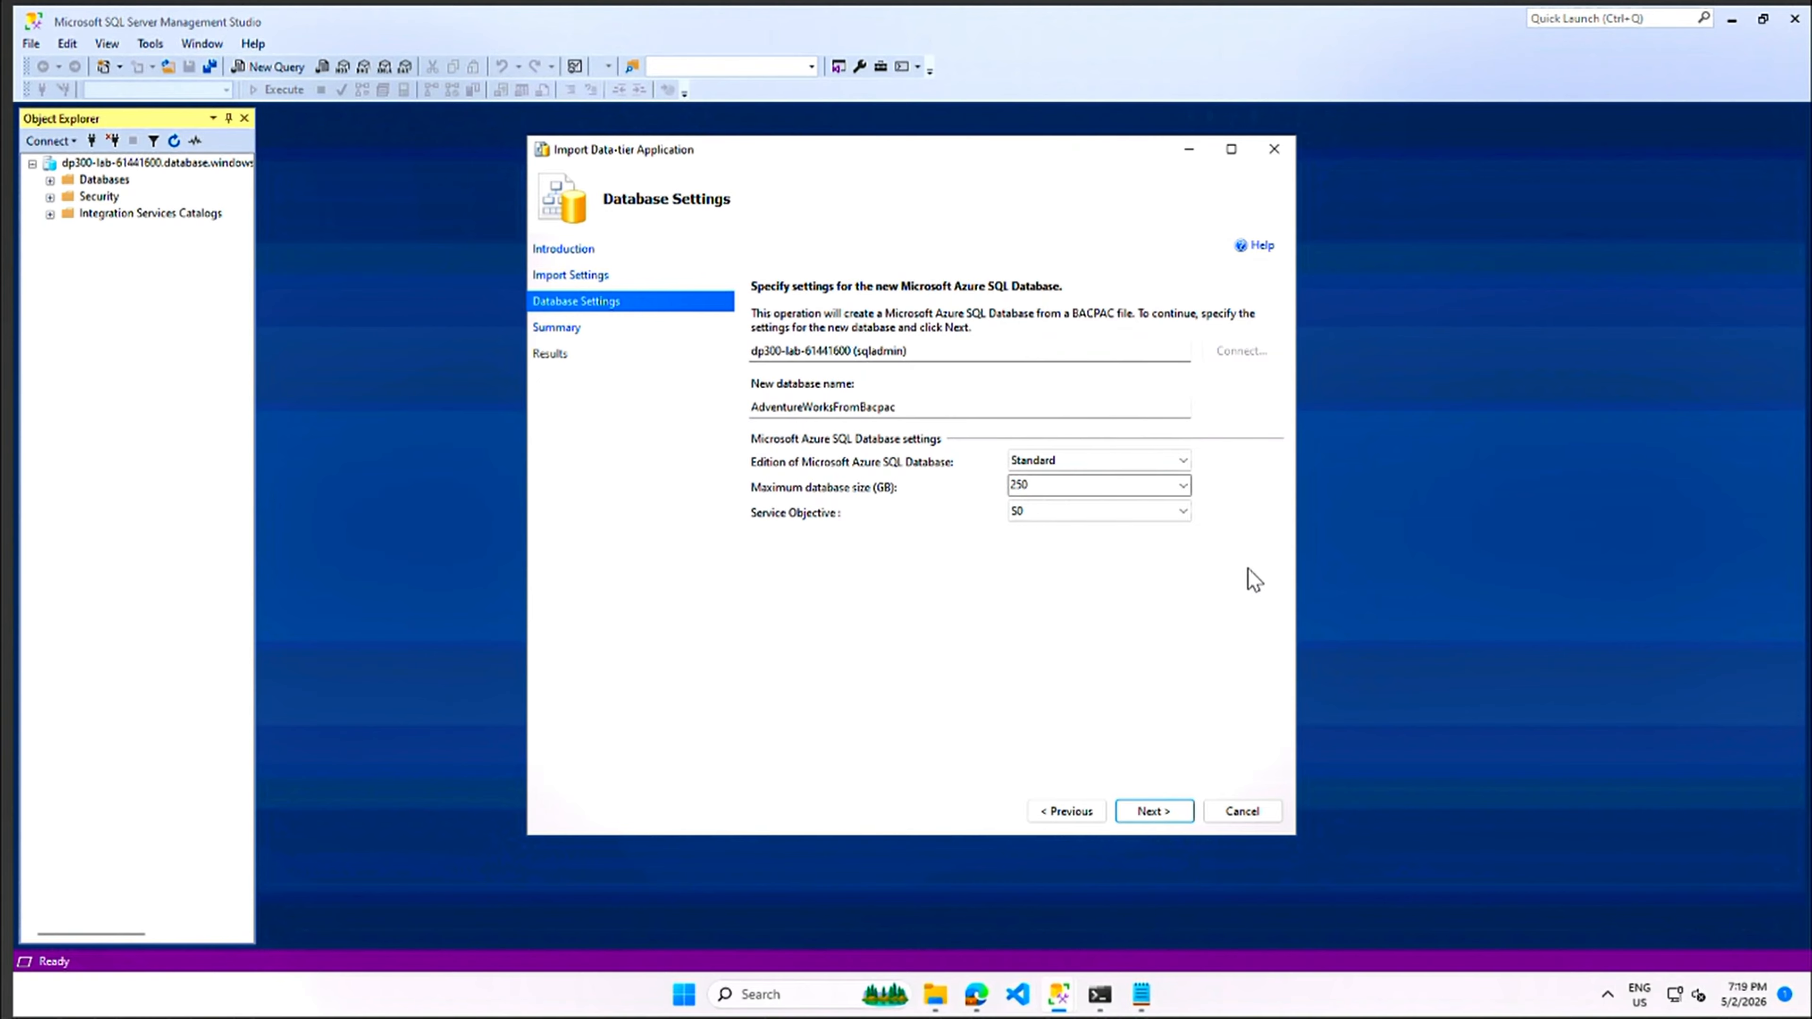
Advance to the wizard's Summary page to review the import settings
{"action": "left_click", "coordinate": [1154, 811]}
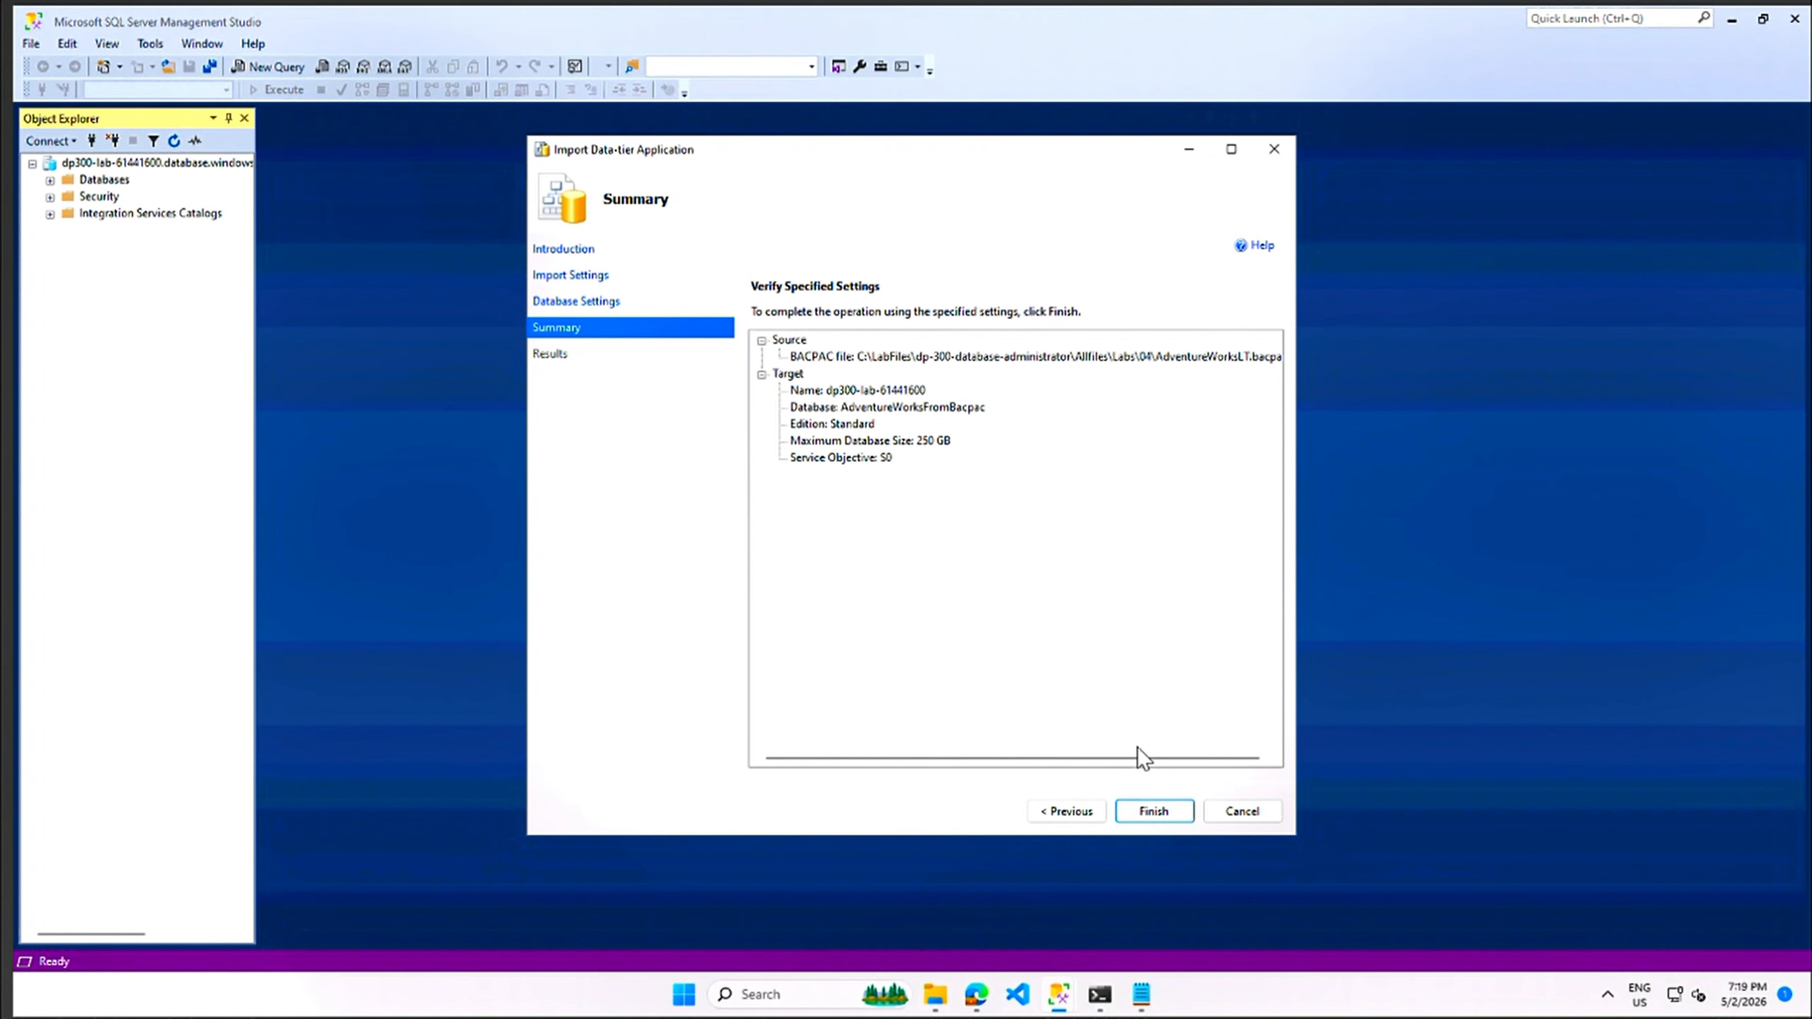
Run the BACPAC import and confirm the Results page reports Operation Complete
{"action": "left_click", "coordinate": [1163, 816]}
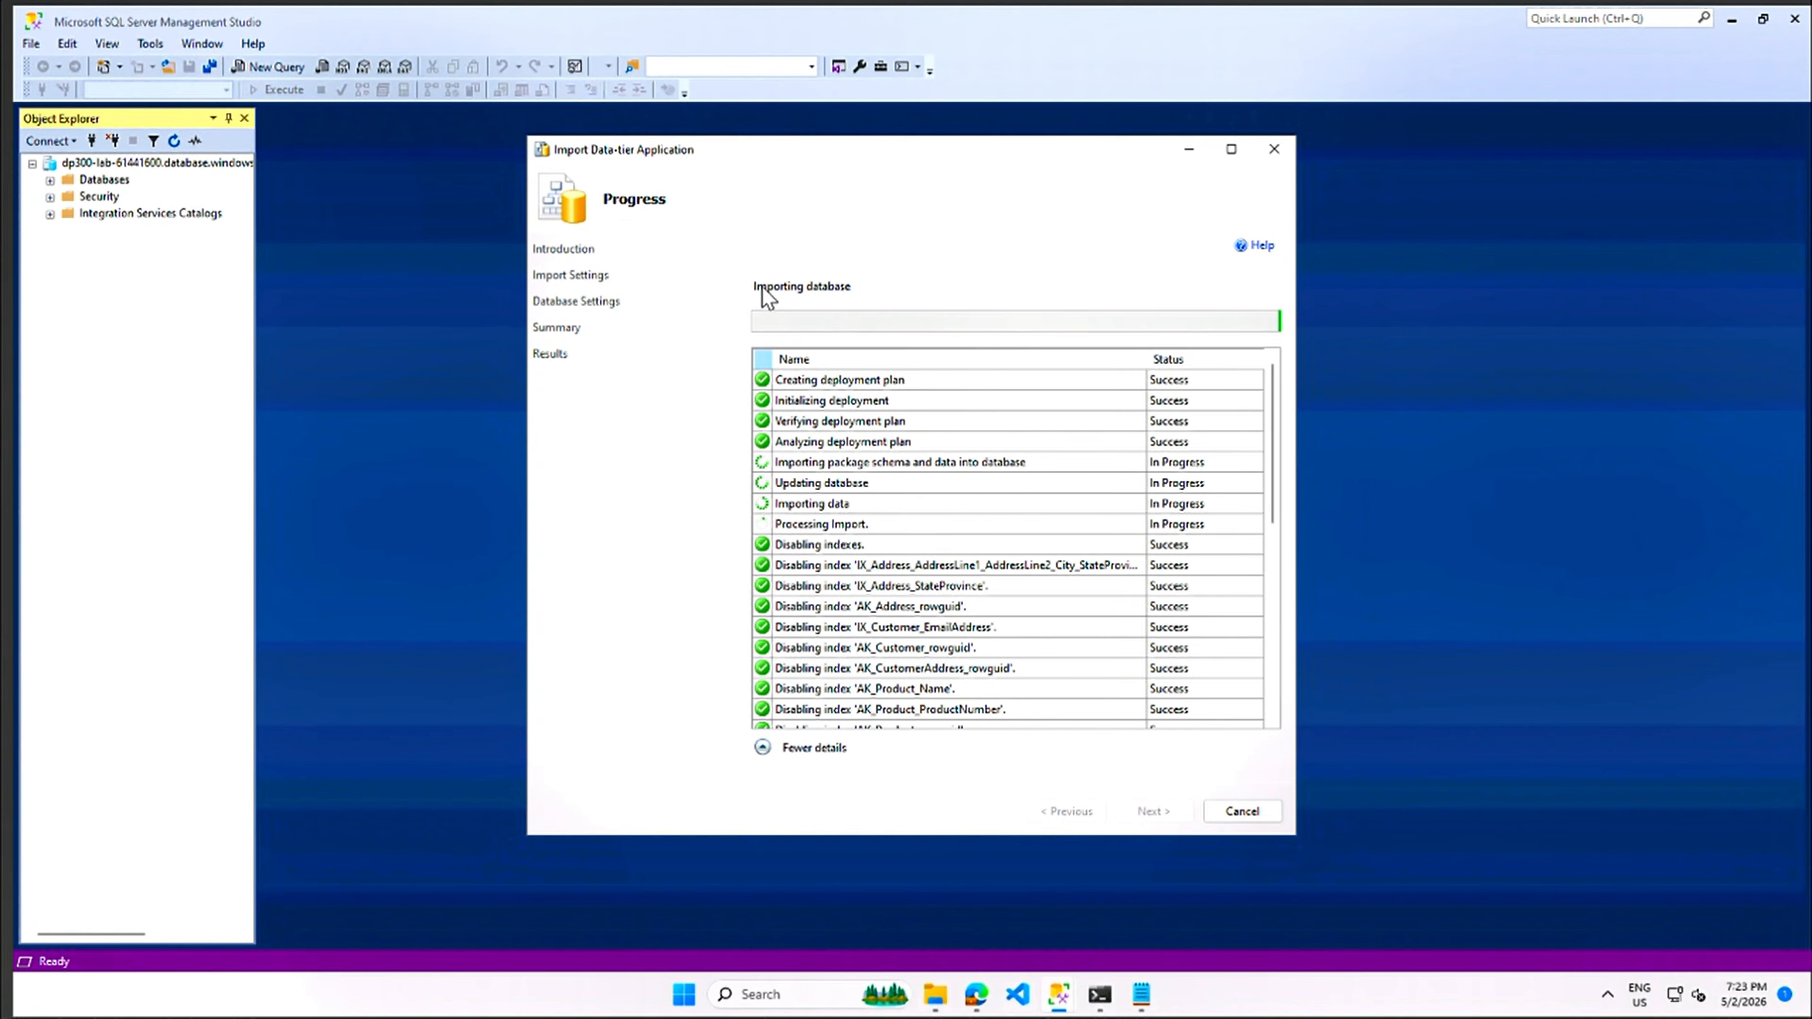
{"action": "scroll", "coordinate": [951, 562], "scroll_direction": "down", "scroll_amount": 4}
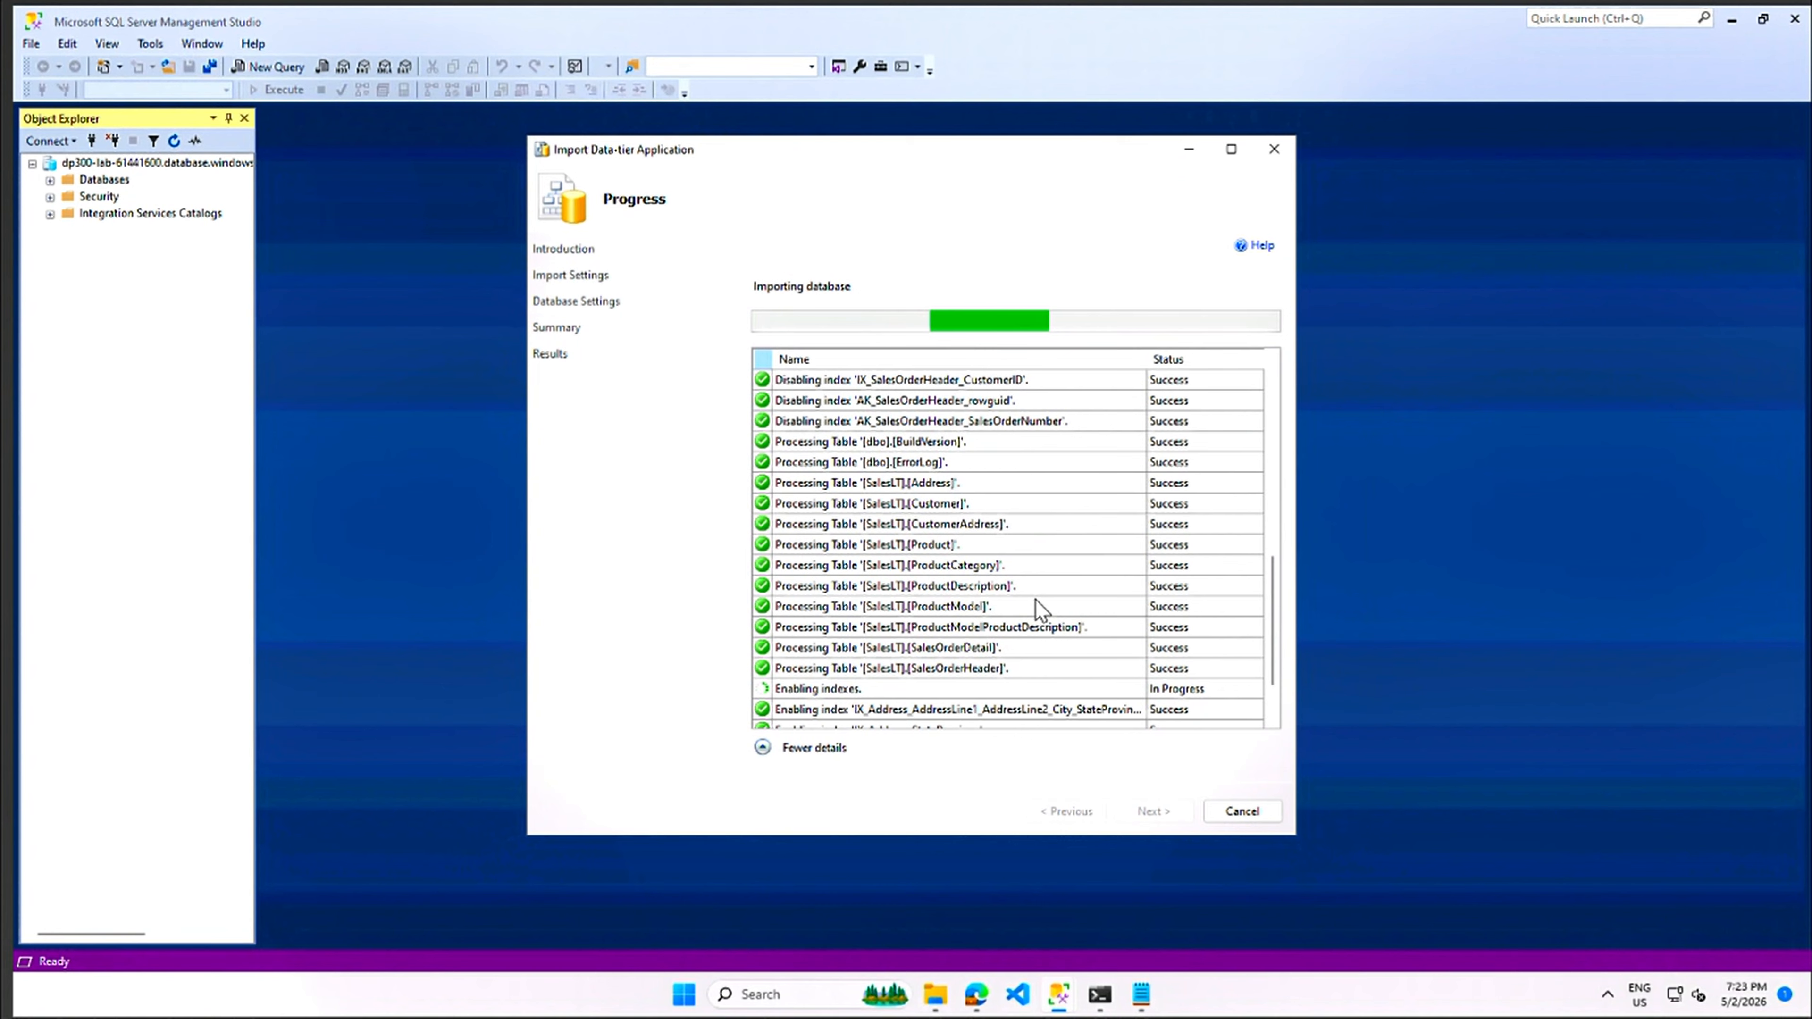
{"action": "left_click", "coordinate": [762, 747]}
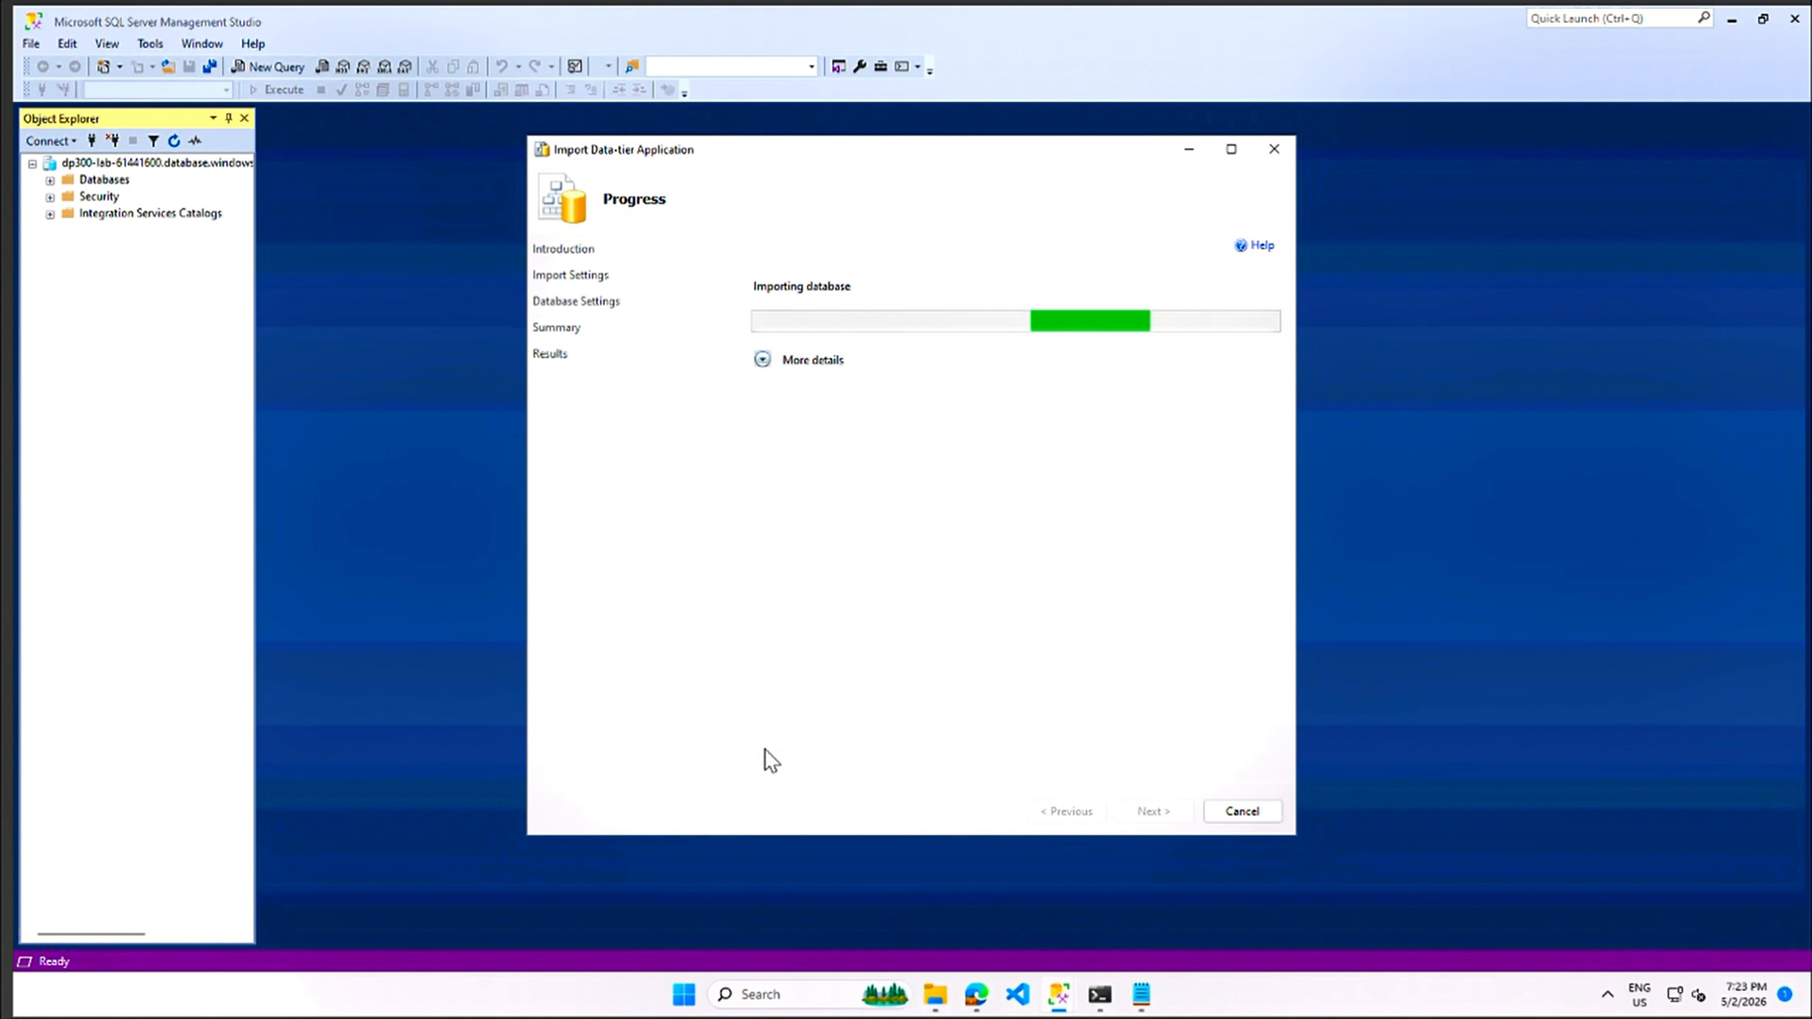
{"action": "left_click", "coordinate": [768, 362]}
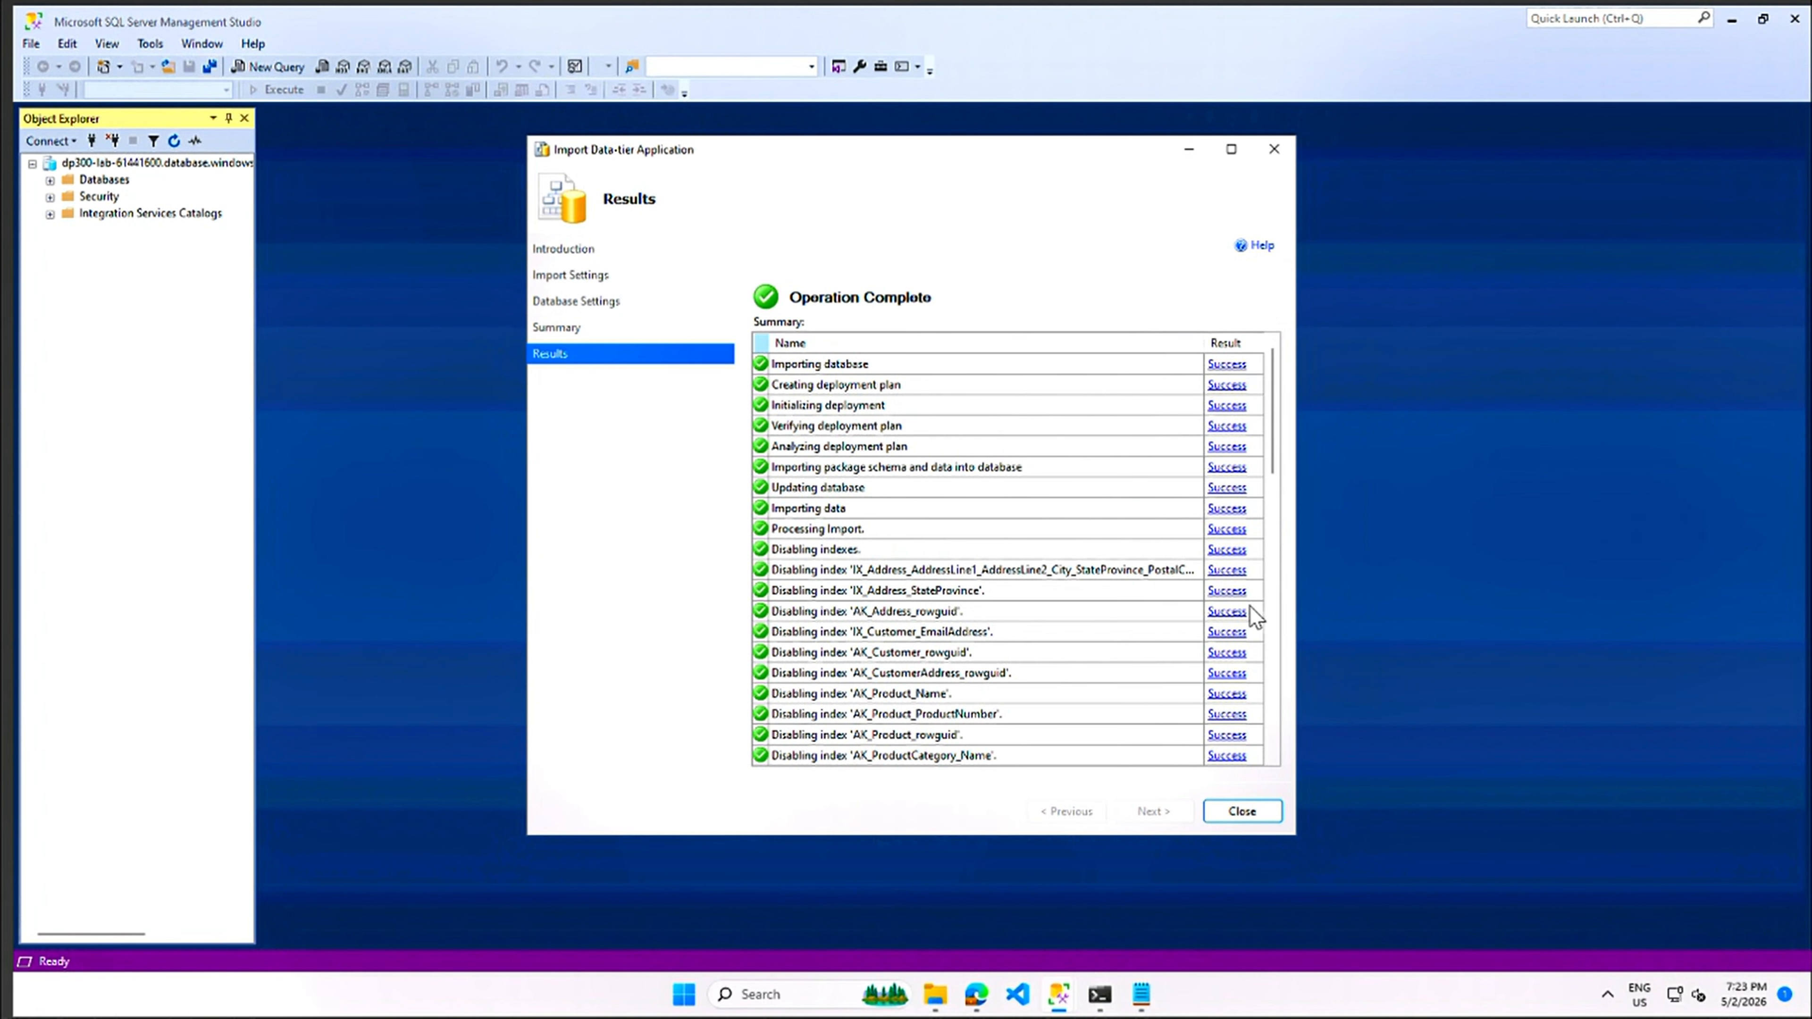
{"action": "left_click_drag", "start_coordinate": [1271, 433], "coordinate": [1274, 780]}
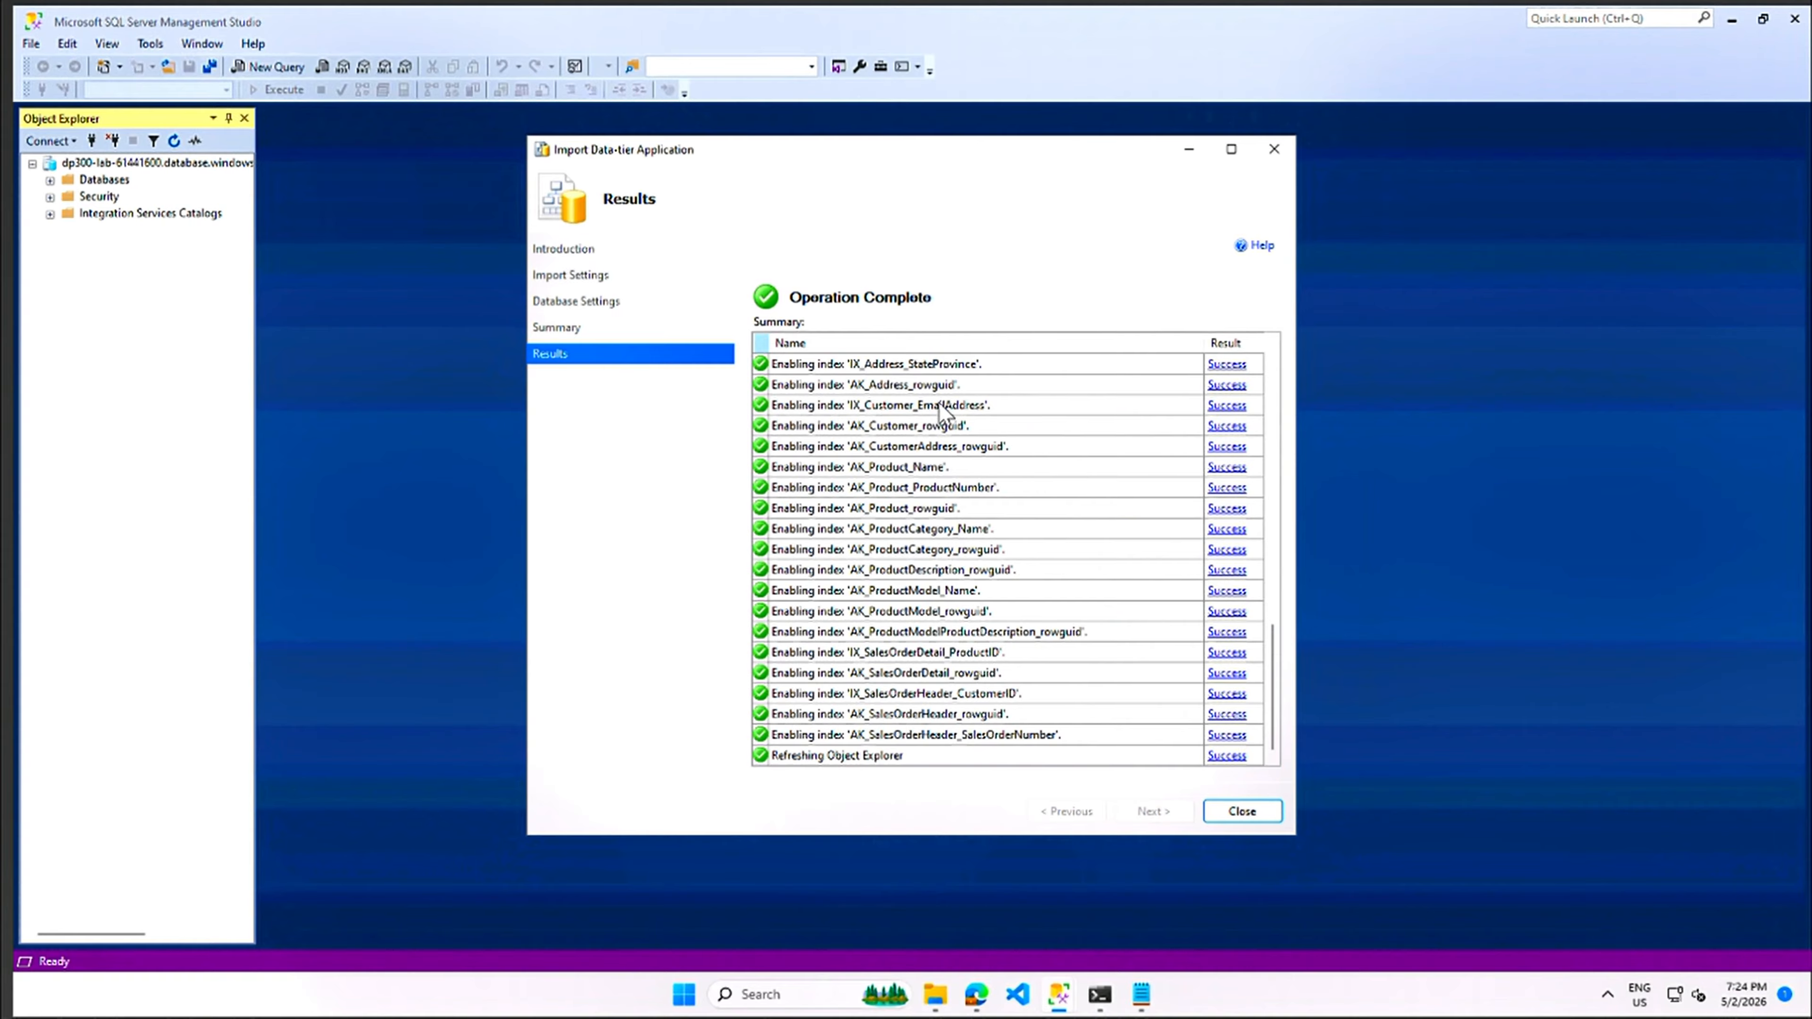
Close the wizard and expand AdventureWorksFromBacpac under Databases in Object Explorer
{"action": "left_click", "coordinate": [1255, 814]}
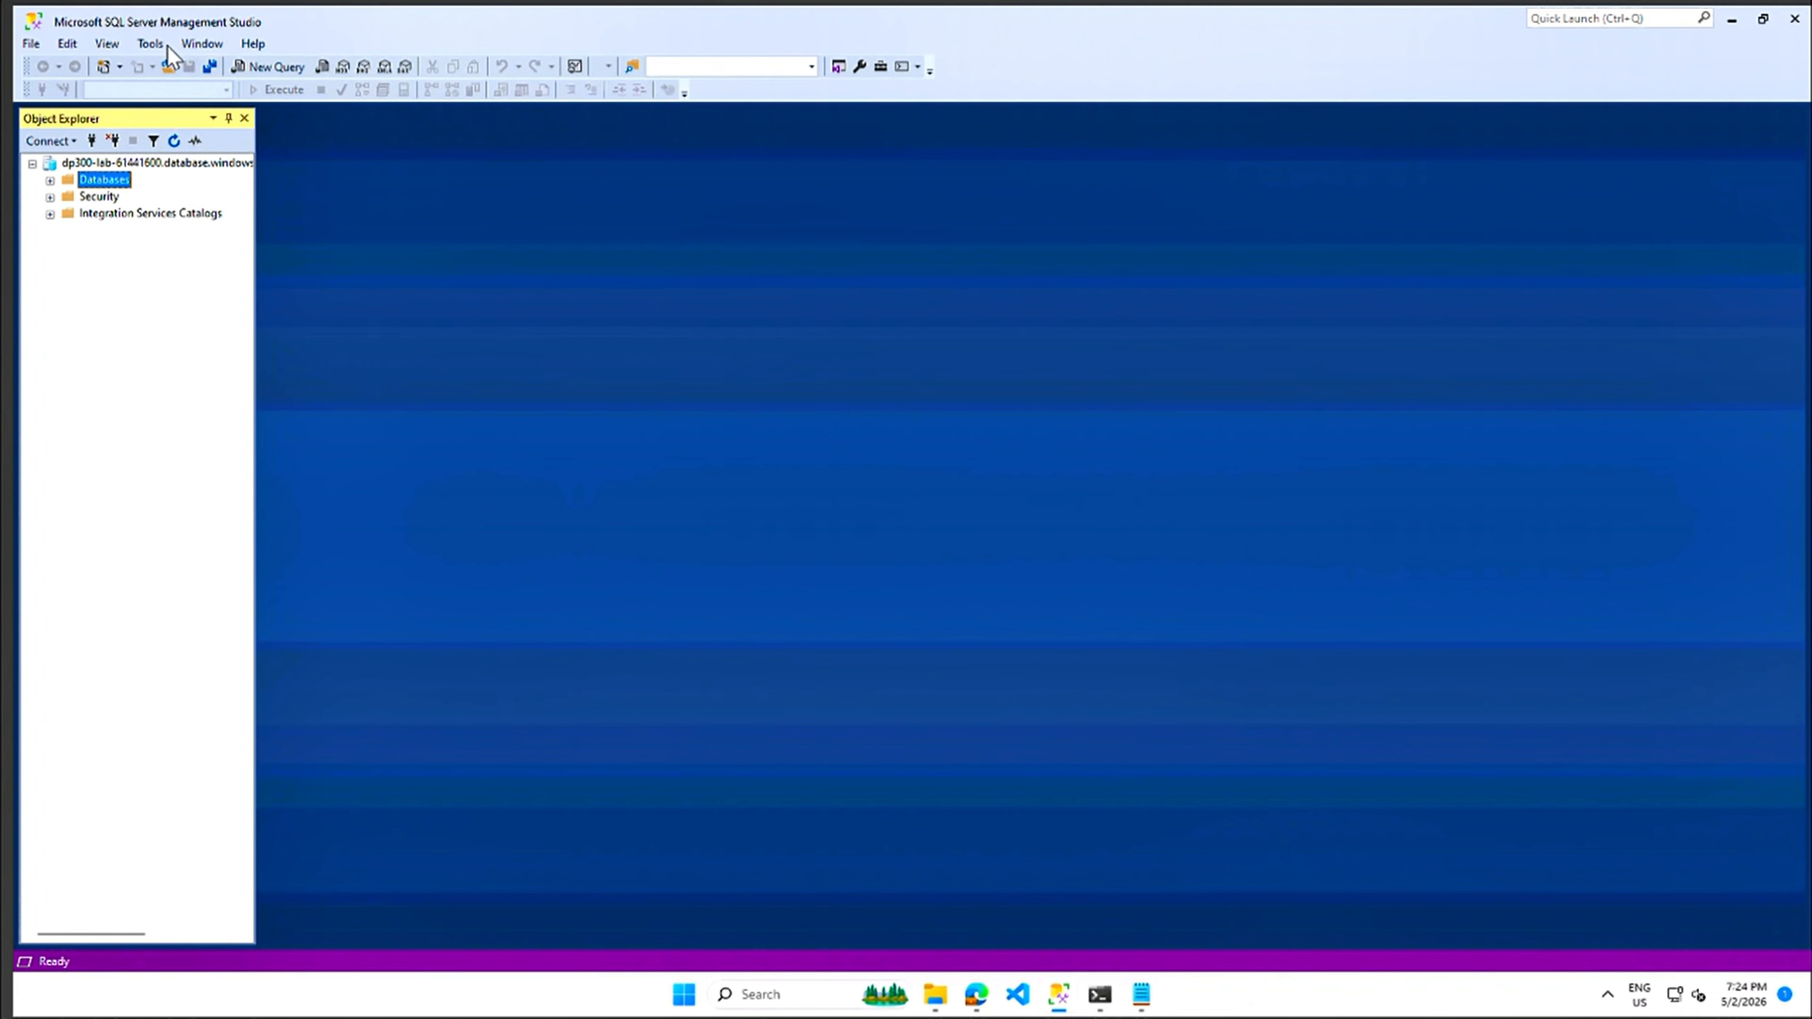
{"action": "left_click", "coordinate": [50, 181]}
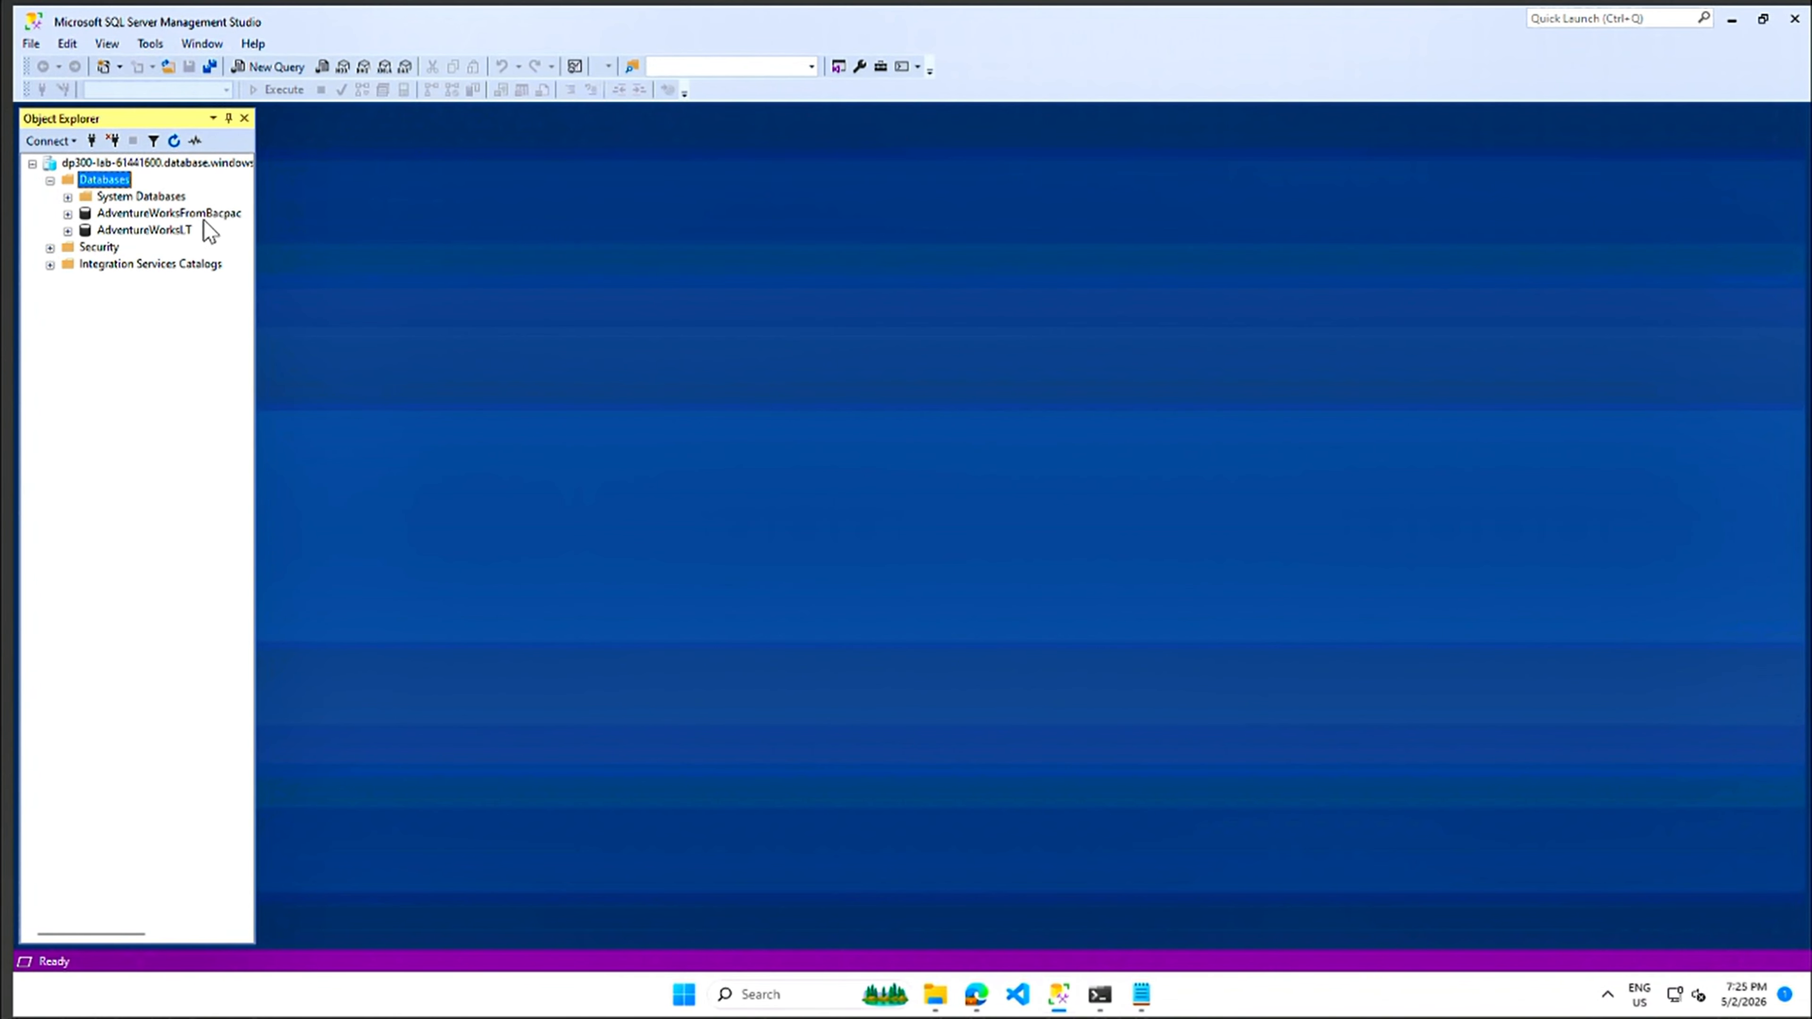
{"action": "left_click", "coordinate": [205, 215]}
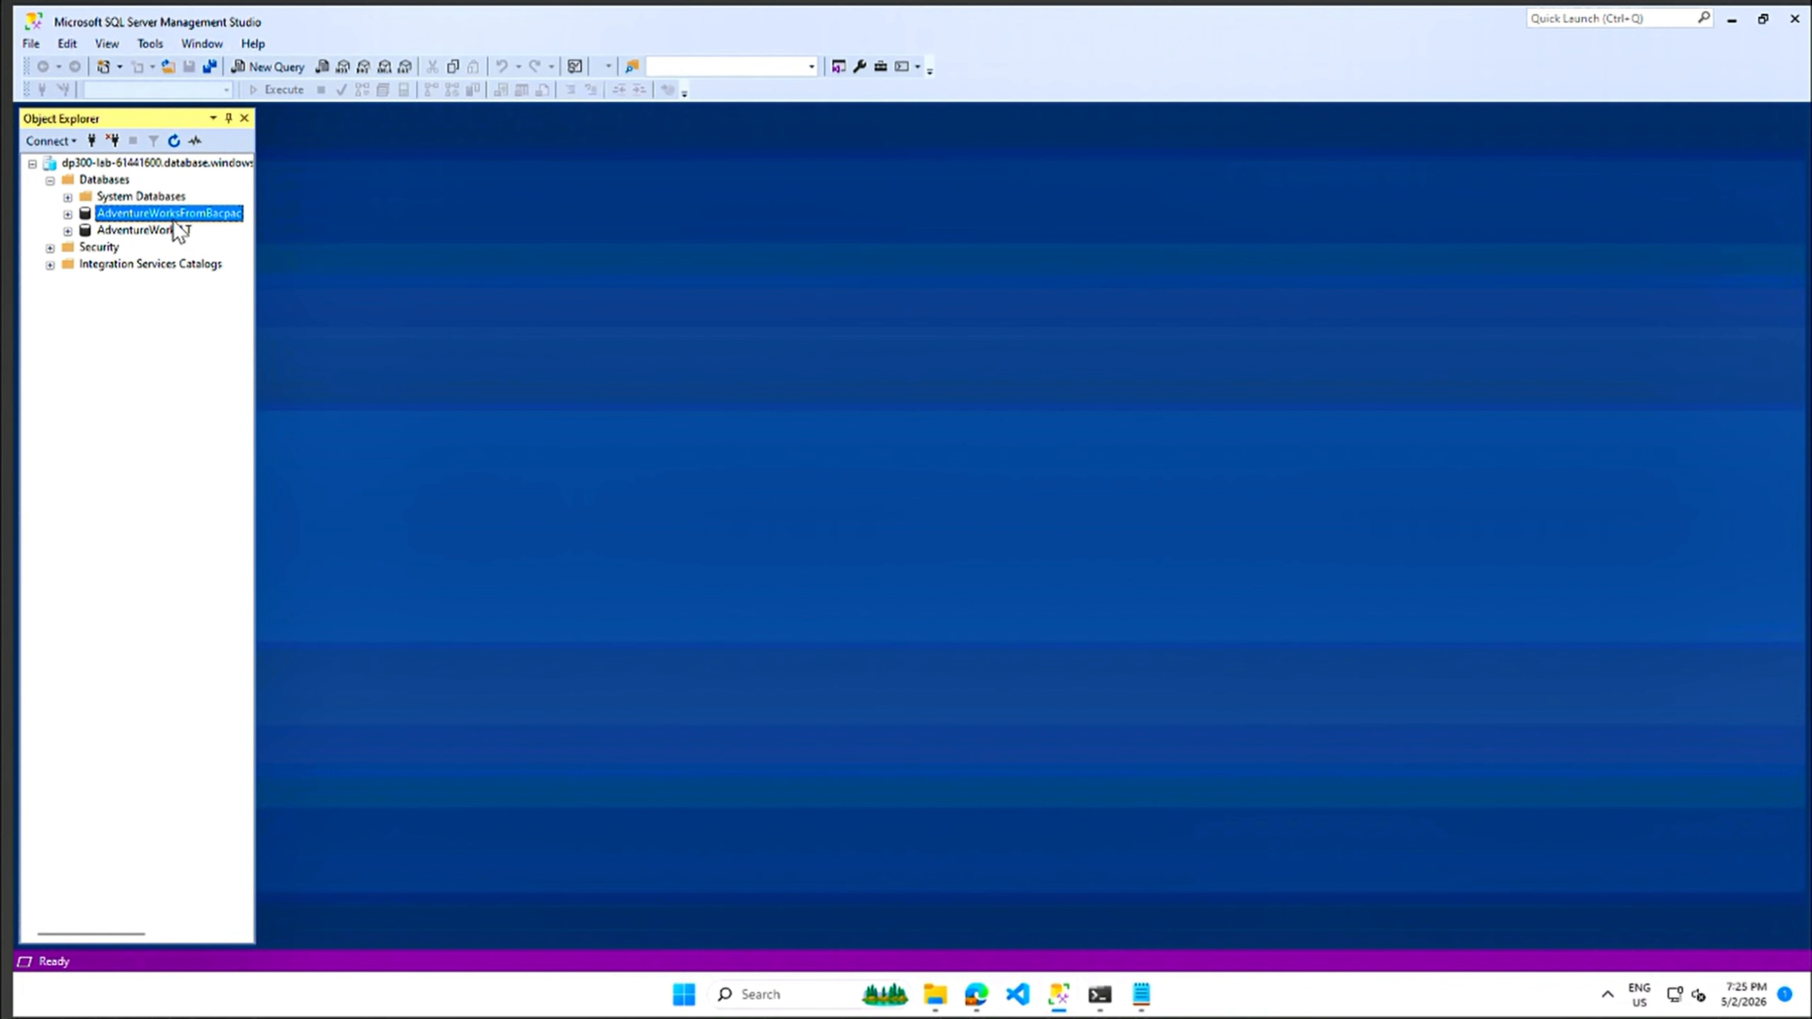
{"action": "left_click", "coordinate": [68, 214]}
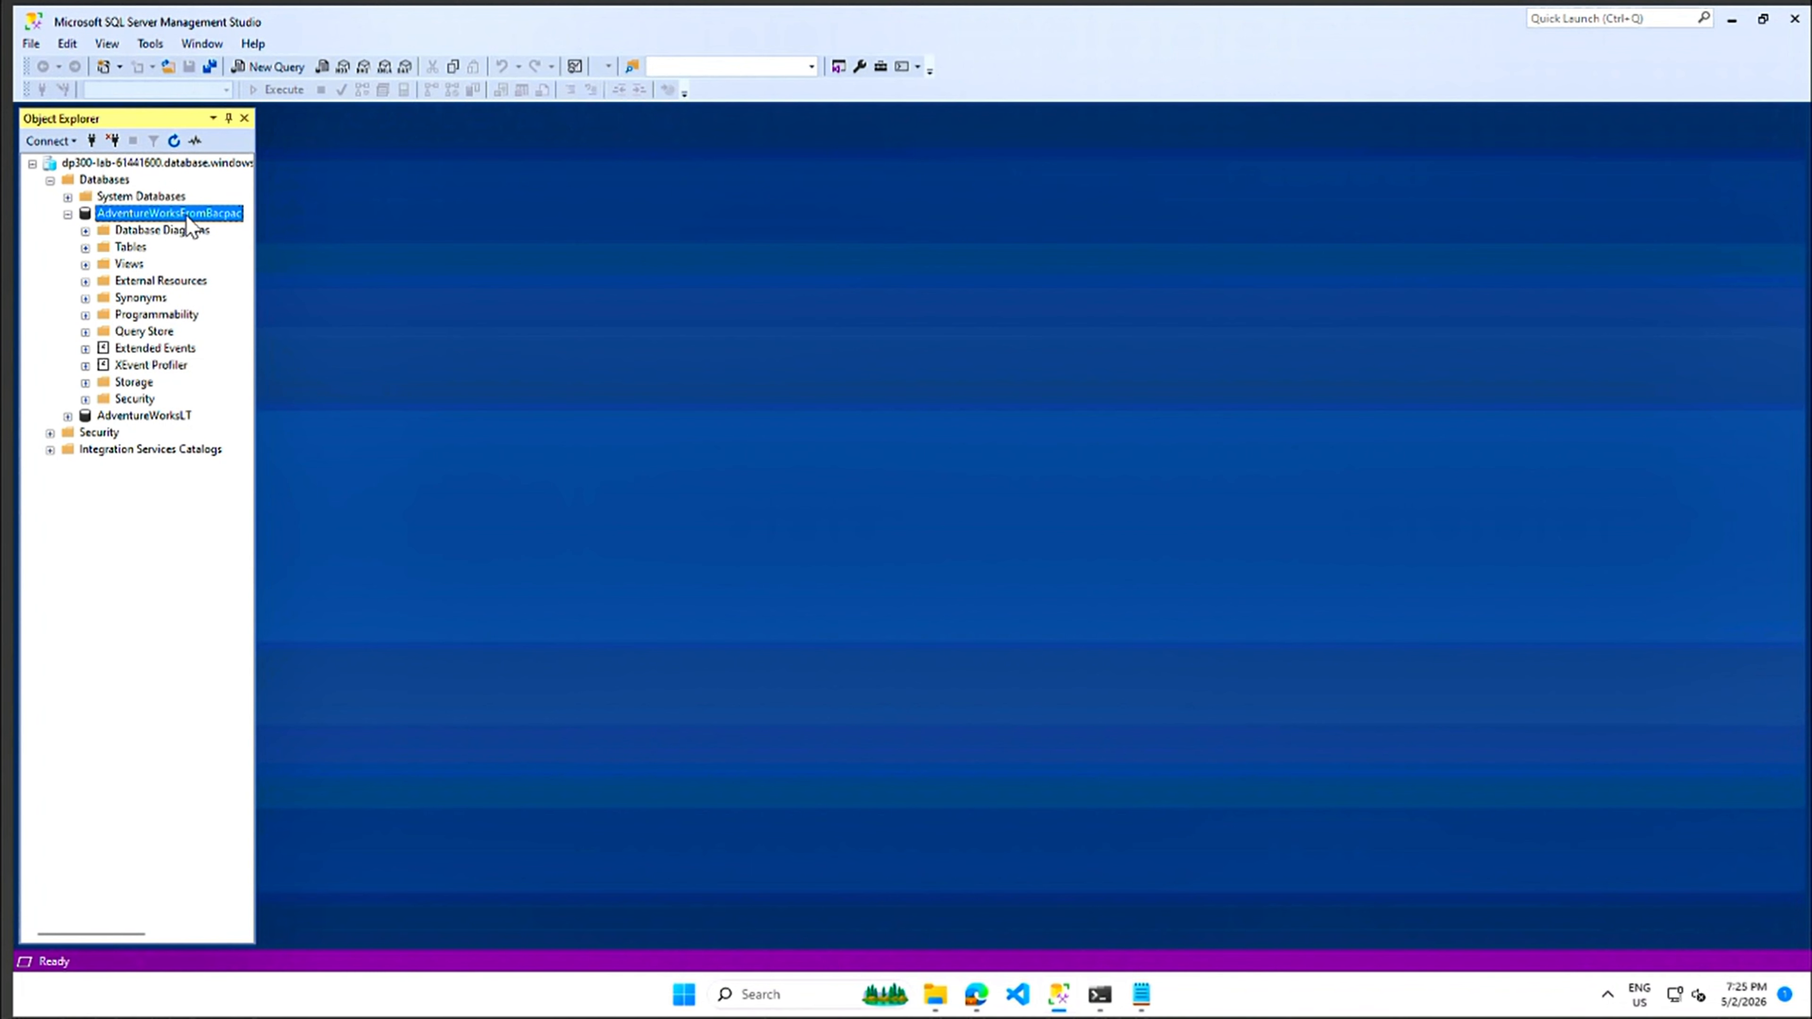
Write EXECUTE sp_set_database_firewall_rule for AWFirewallRule in a new AdventureWorksFromBacpac query, with addresses 000.000.000.000
{"action": "key", "text": "shift+F10"}
{"action": "left_click", "coordinate": [255, 65]}
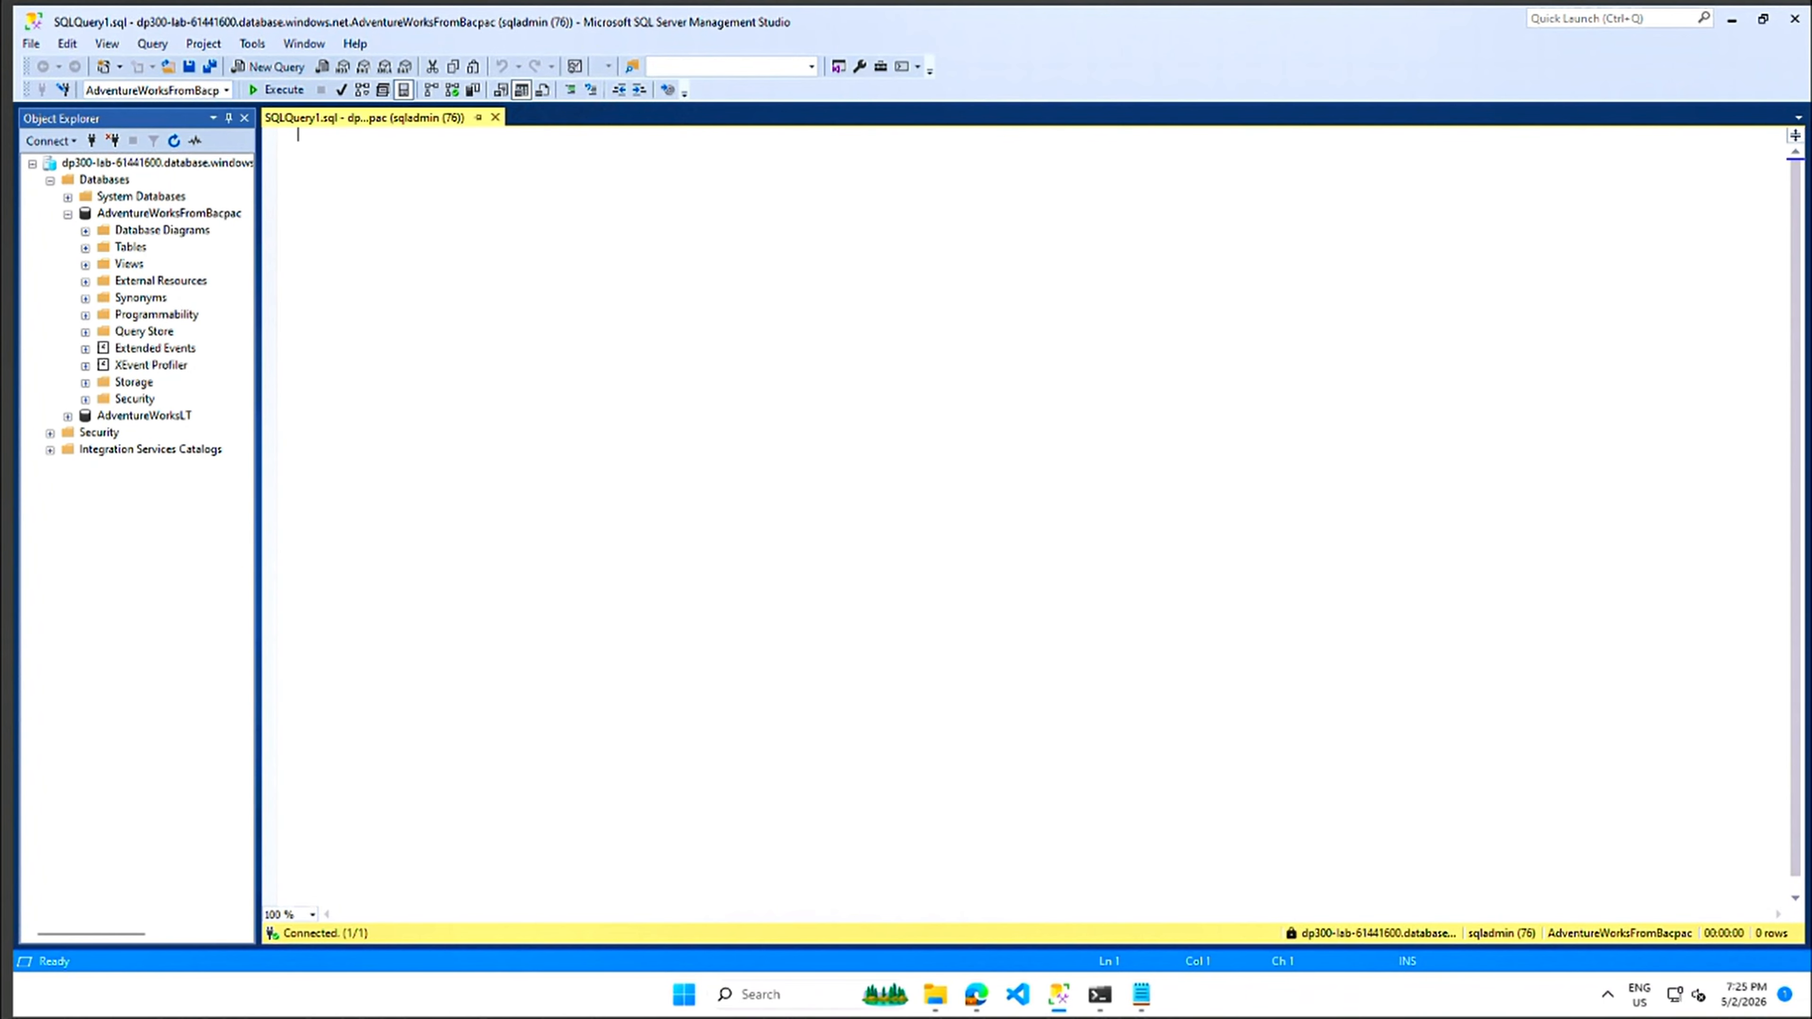
{"action": "type", "text": "EXECUTE sp_set_database_firewall_rule"}
{"action": "key", "text": "Return"}
{"action": "type", "text": "@name = N'AWFirewallRule',"}
{"action": "key", "text": "Return"}
{"action": "type", "text": "@start_ip_address = '000.000.000.000',"}
{"action": "key", "text": "Return"}
{"action": "type", "text": "@end_ip_address = '000.000.000.000'"}
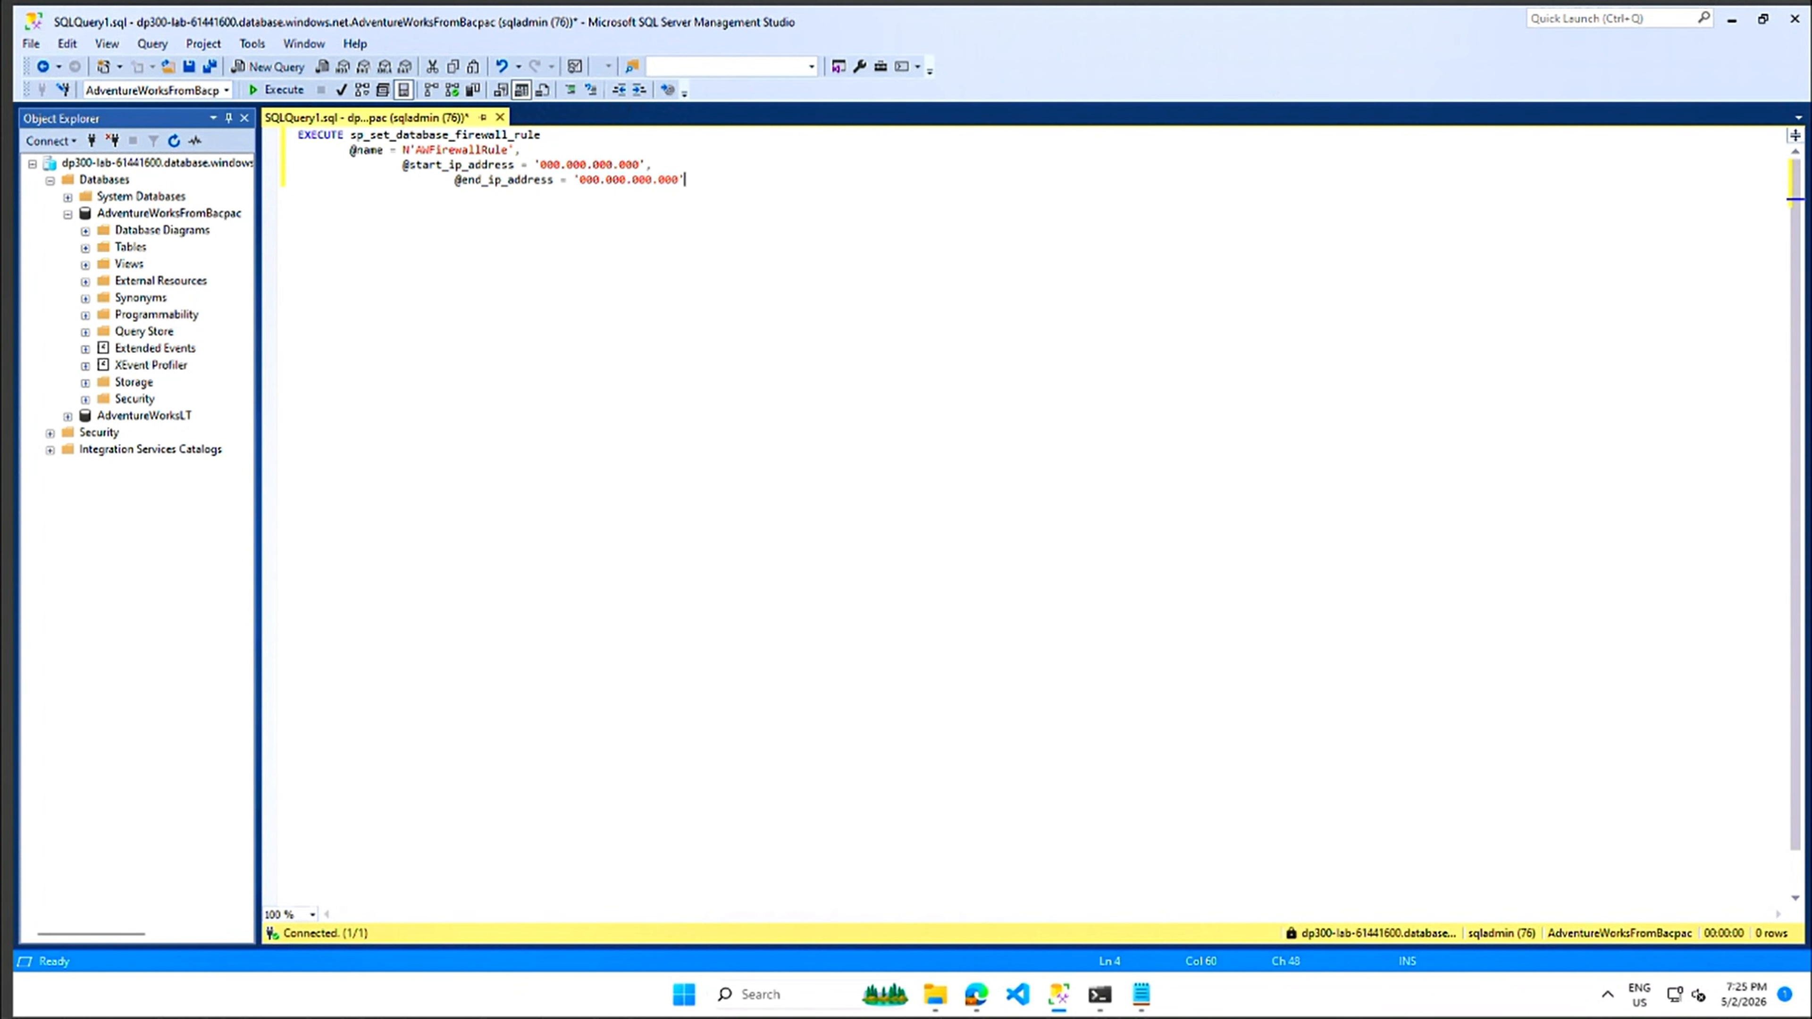
Copy Start IPv4 address 103.18.87.240 from the portal's firewall rules and return to SSMS
{"action": "mouse_move", "coordinate": [976, 994]}
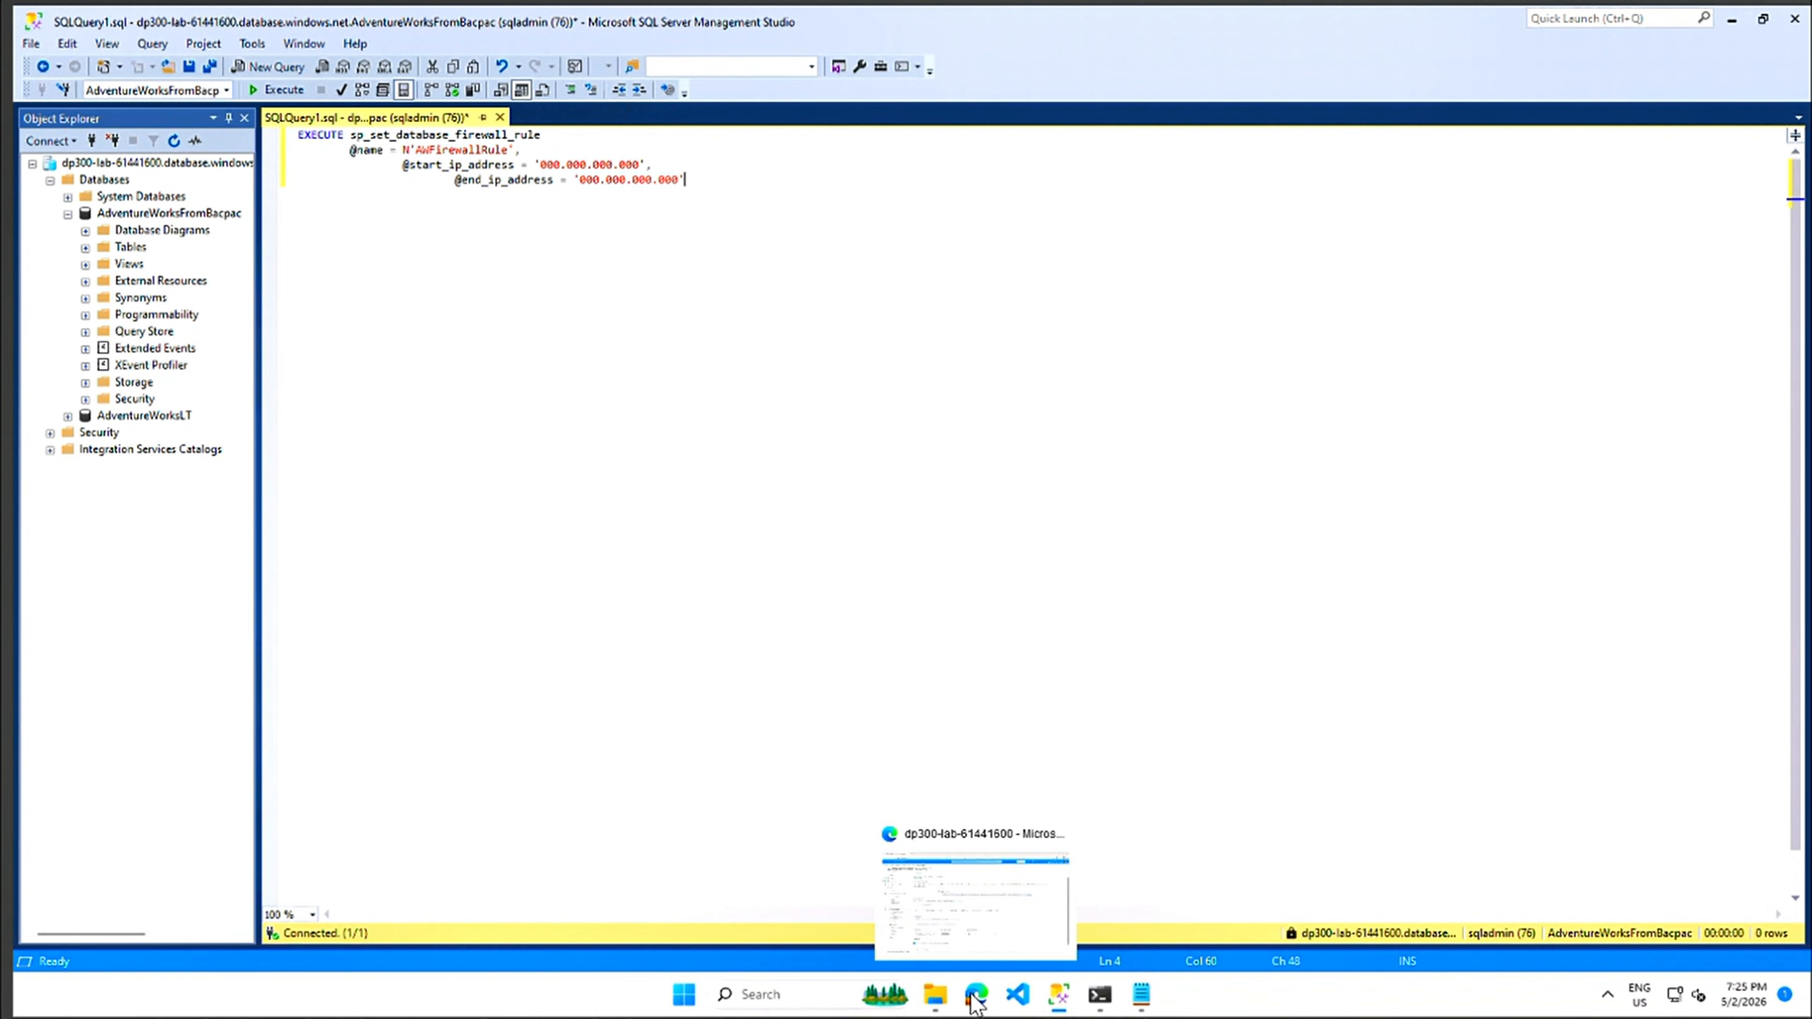
{"action": "left_click", "coordinate": [964, 906]}
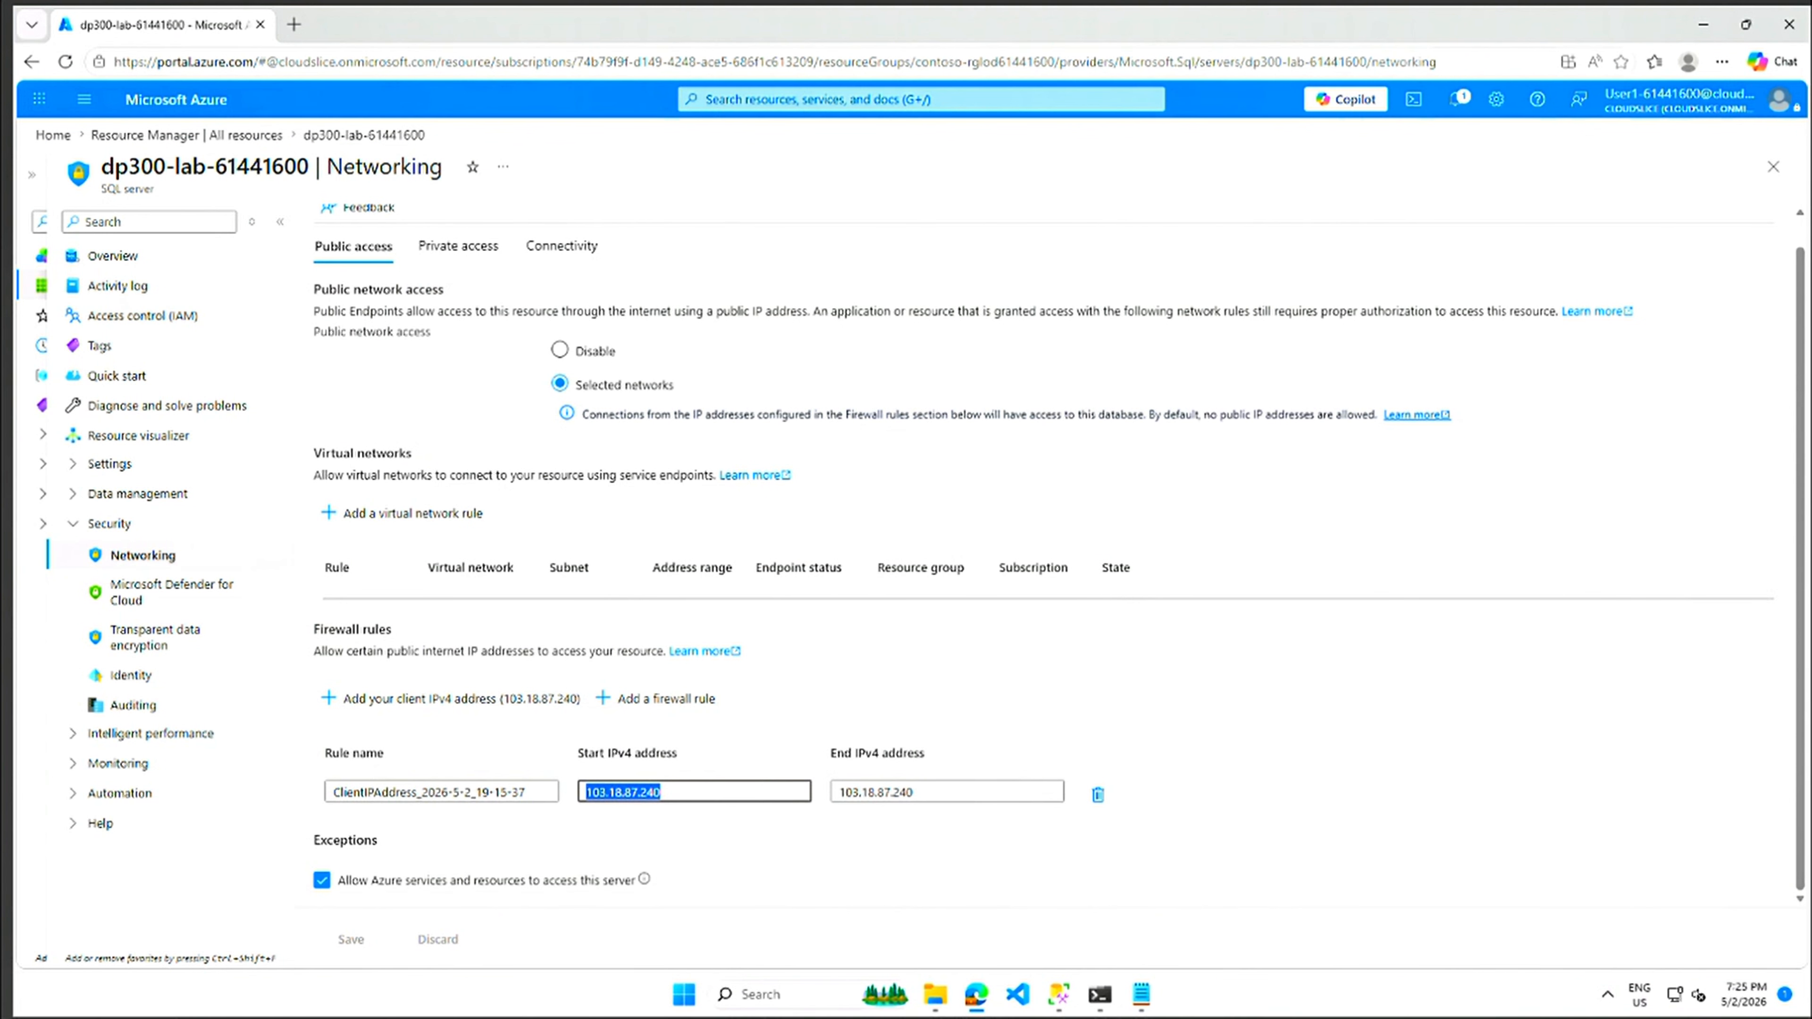
{"action": "right_click", "coordinate": [652, 792]}
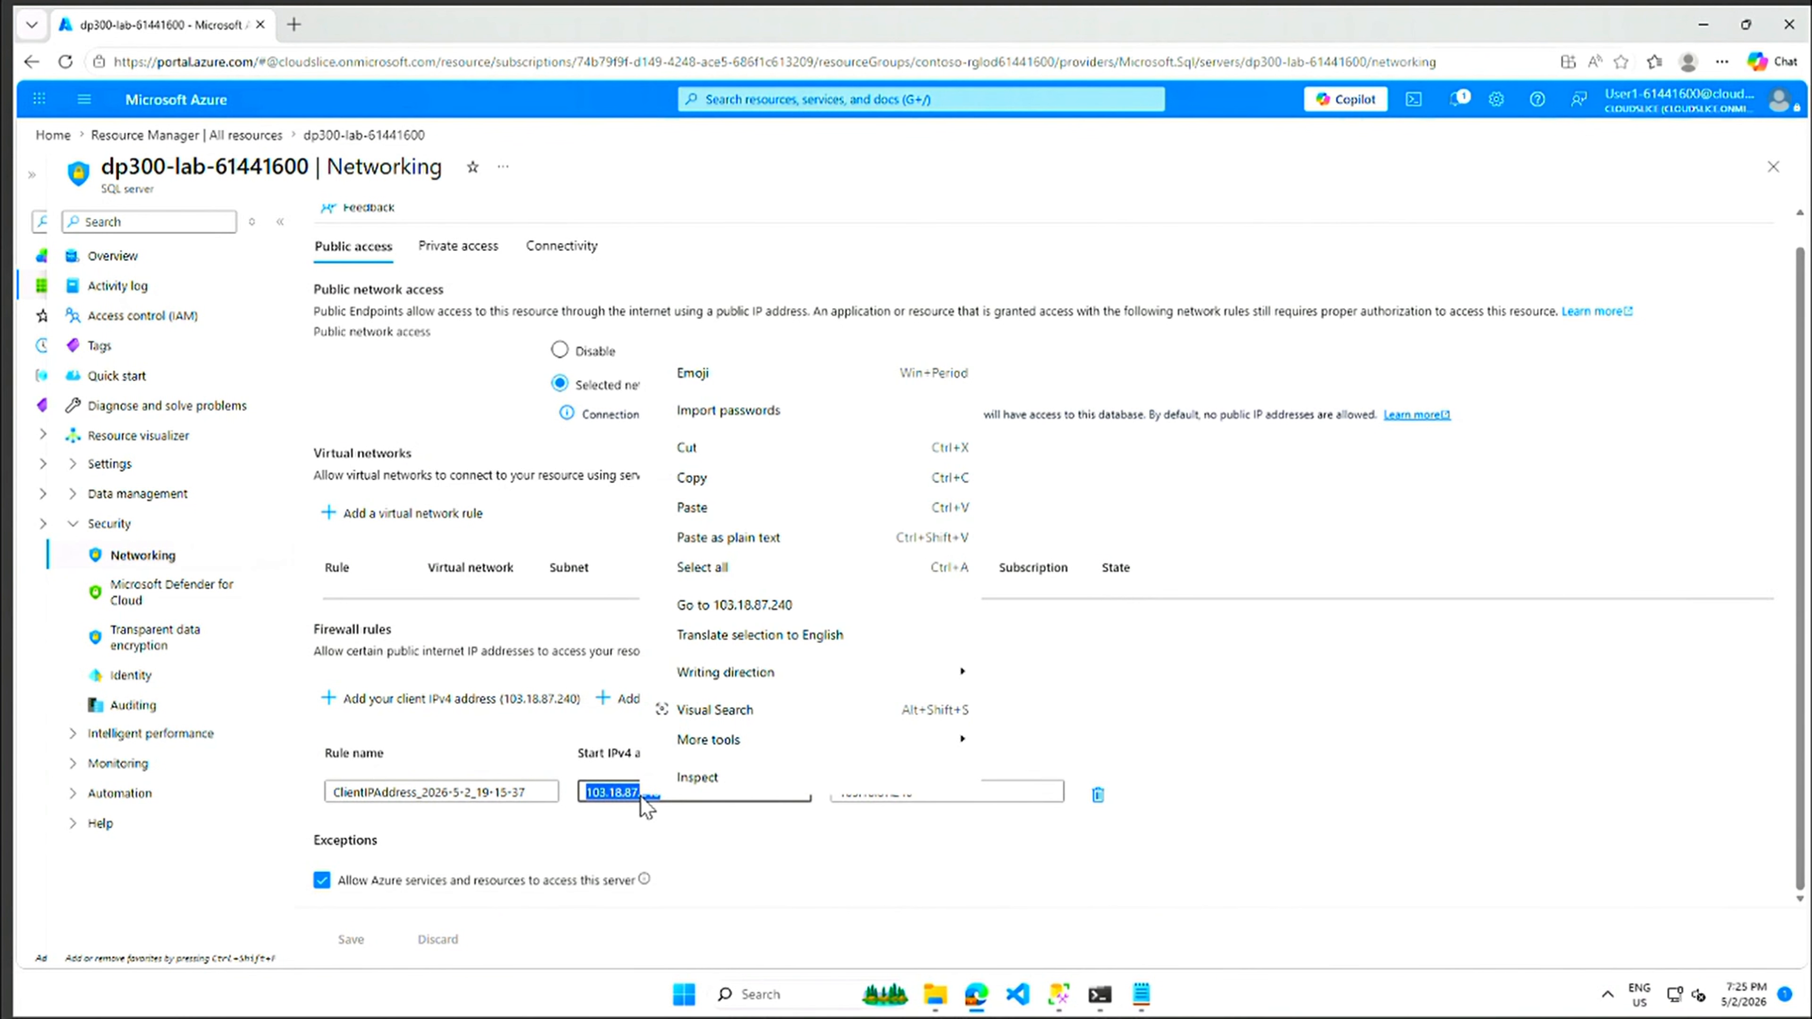
{"action": "left_click", "coordinate": [696, 477]}
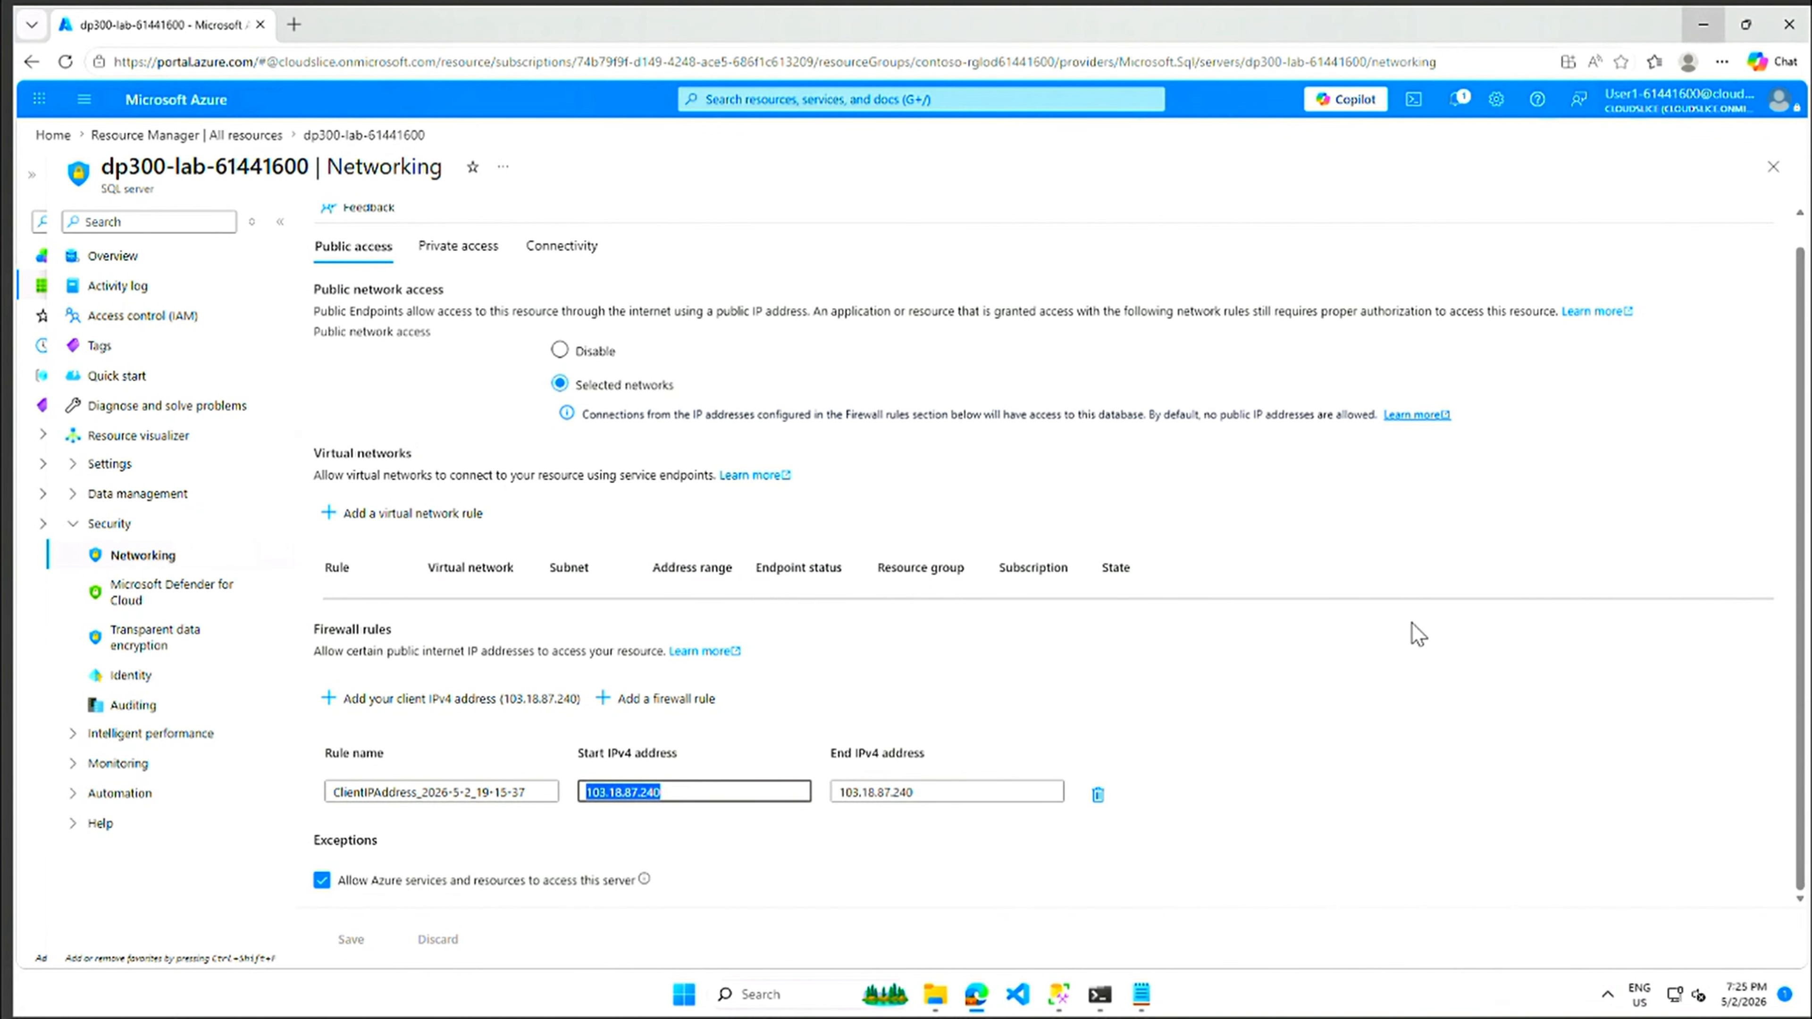
{"action": "mouse_move", "coordinate": [1141, 994]}
{"action": "left_click", "coordinate": [1060, 991]}
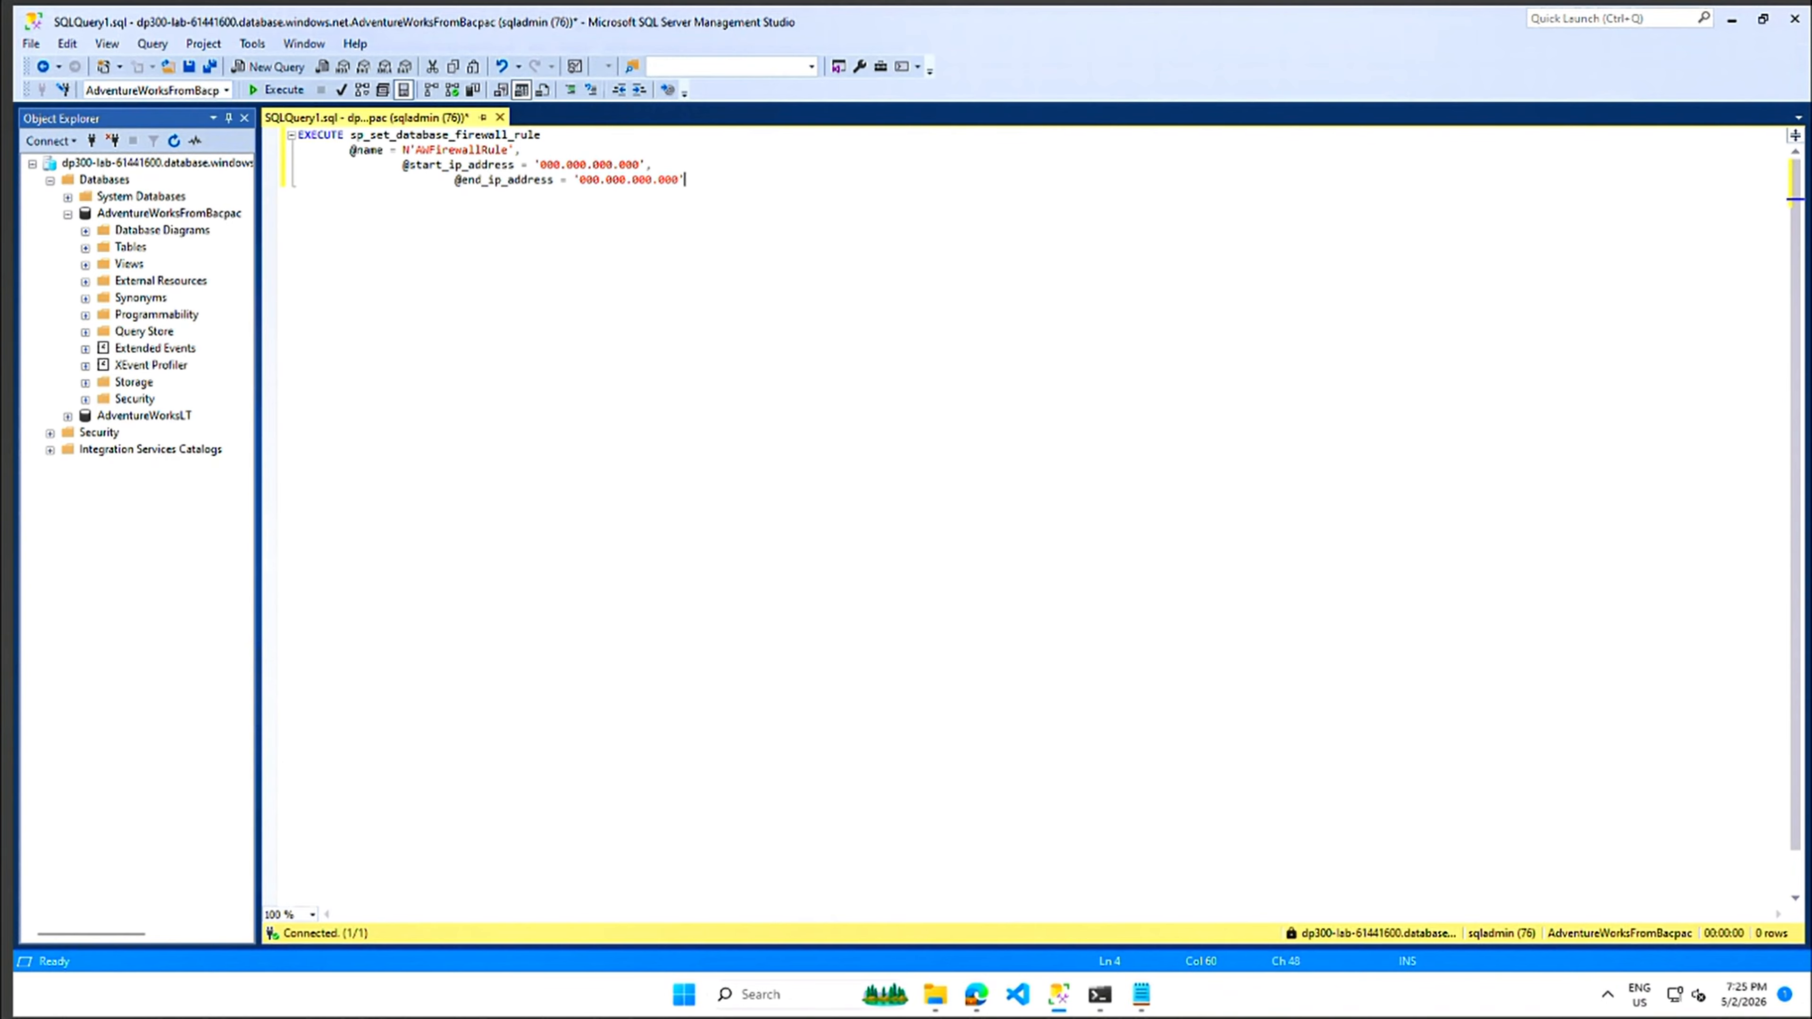
Replace both placeholder addresses with 103.18.87.240 and execute the AWFirewallRule statement
{"action": "key", "text": "shift+Right"}
{"action": "key", "text": "shift+Right"}
{"action": "key", "text": "shift+Right"}
{"action": "key", "text": "shift+Right"}
{"action": "key", "text": "shift+Right"}
{"action": "key", "text": "shift+Right"}
{"action": "key", "text": "shift+Right"}
{"action": "key", "text": "shift+Right"}
{"action": "key", "text": "shift+Right"}
{"action": "key", "text": "shift+Right"}
{"action": "key", "text": "shift+Right"}
{"action": "key", "text": "shift+Right"}
{"action": "key", "text": "shift+Right"}
{"action": "key", "text": "shift+Right"}
{"action": "key", "text": "shift+Right"}
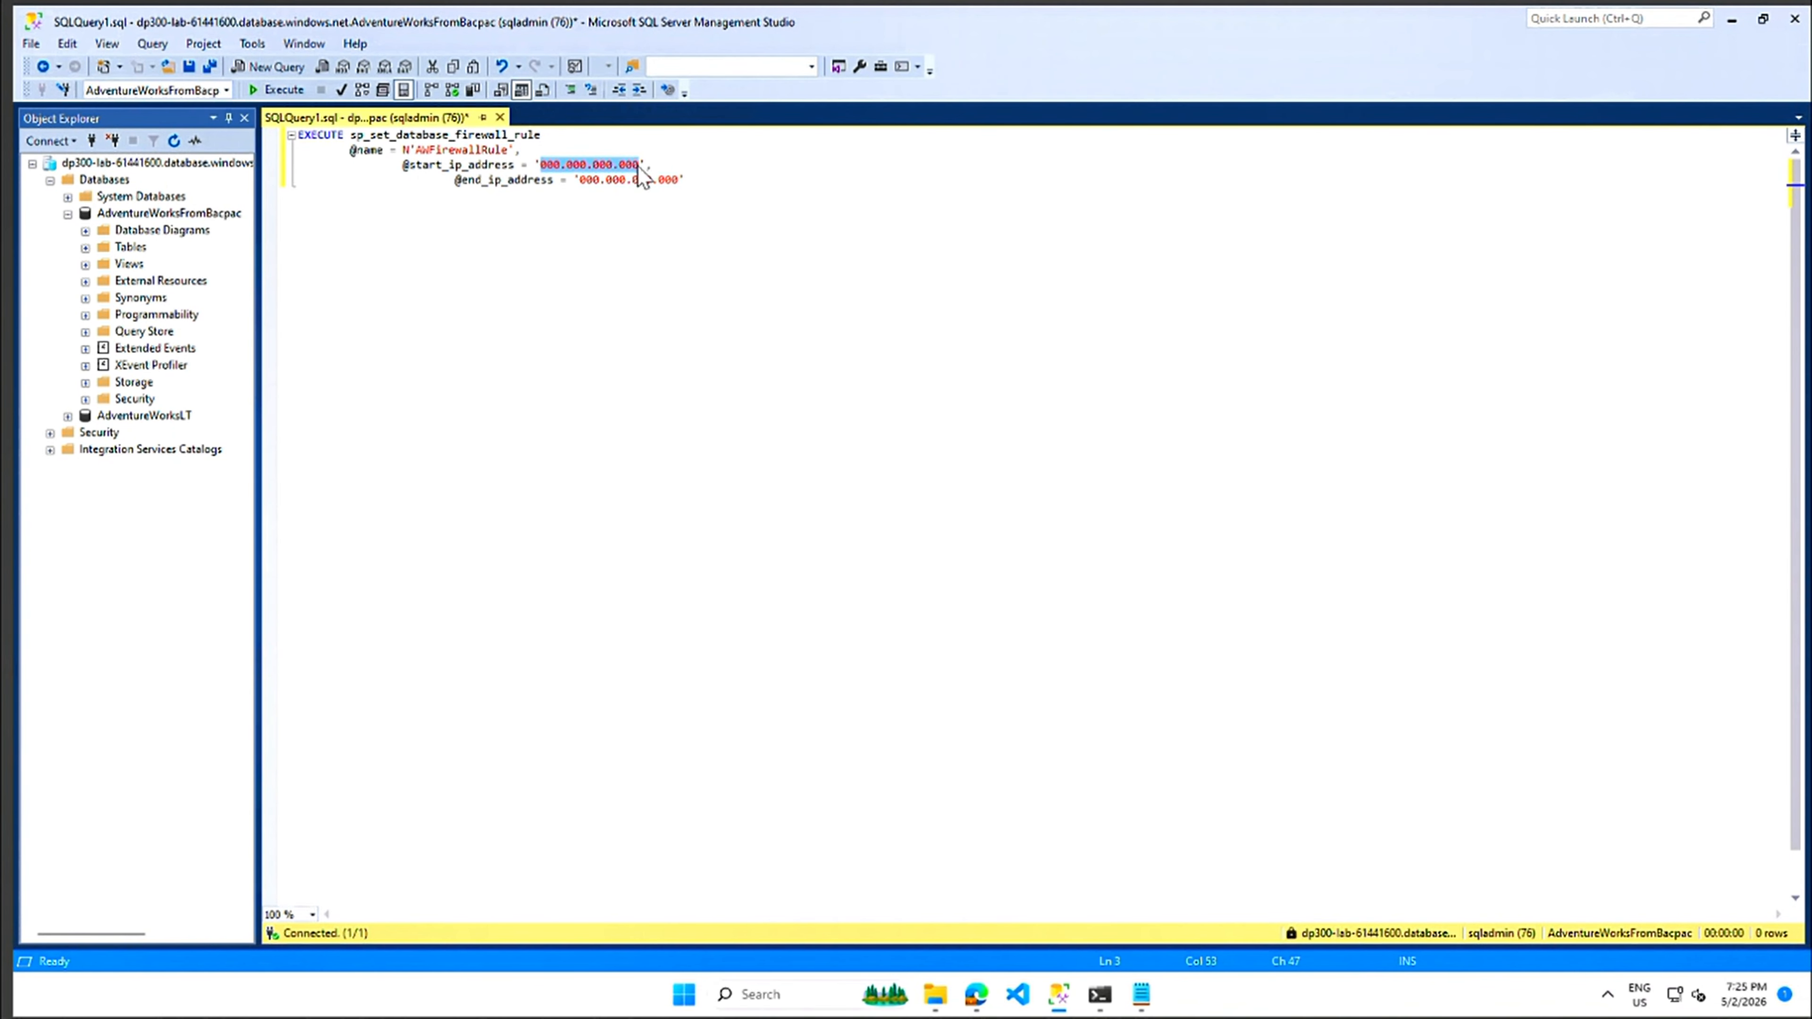
{"action": "type", "text": "103.18.87.240"}
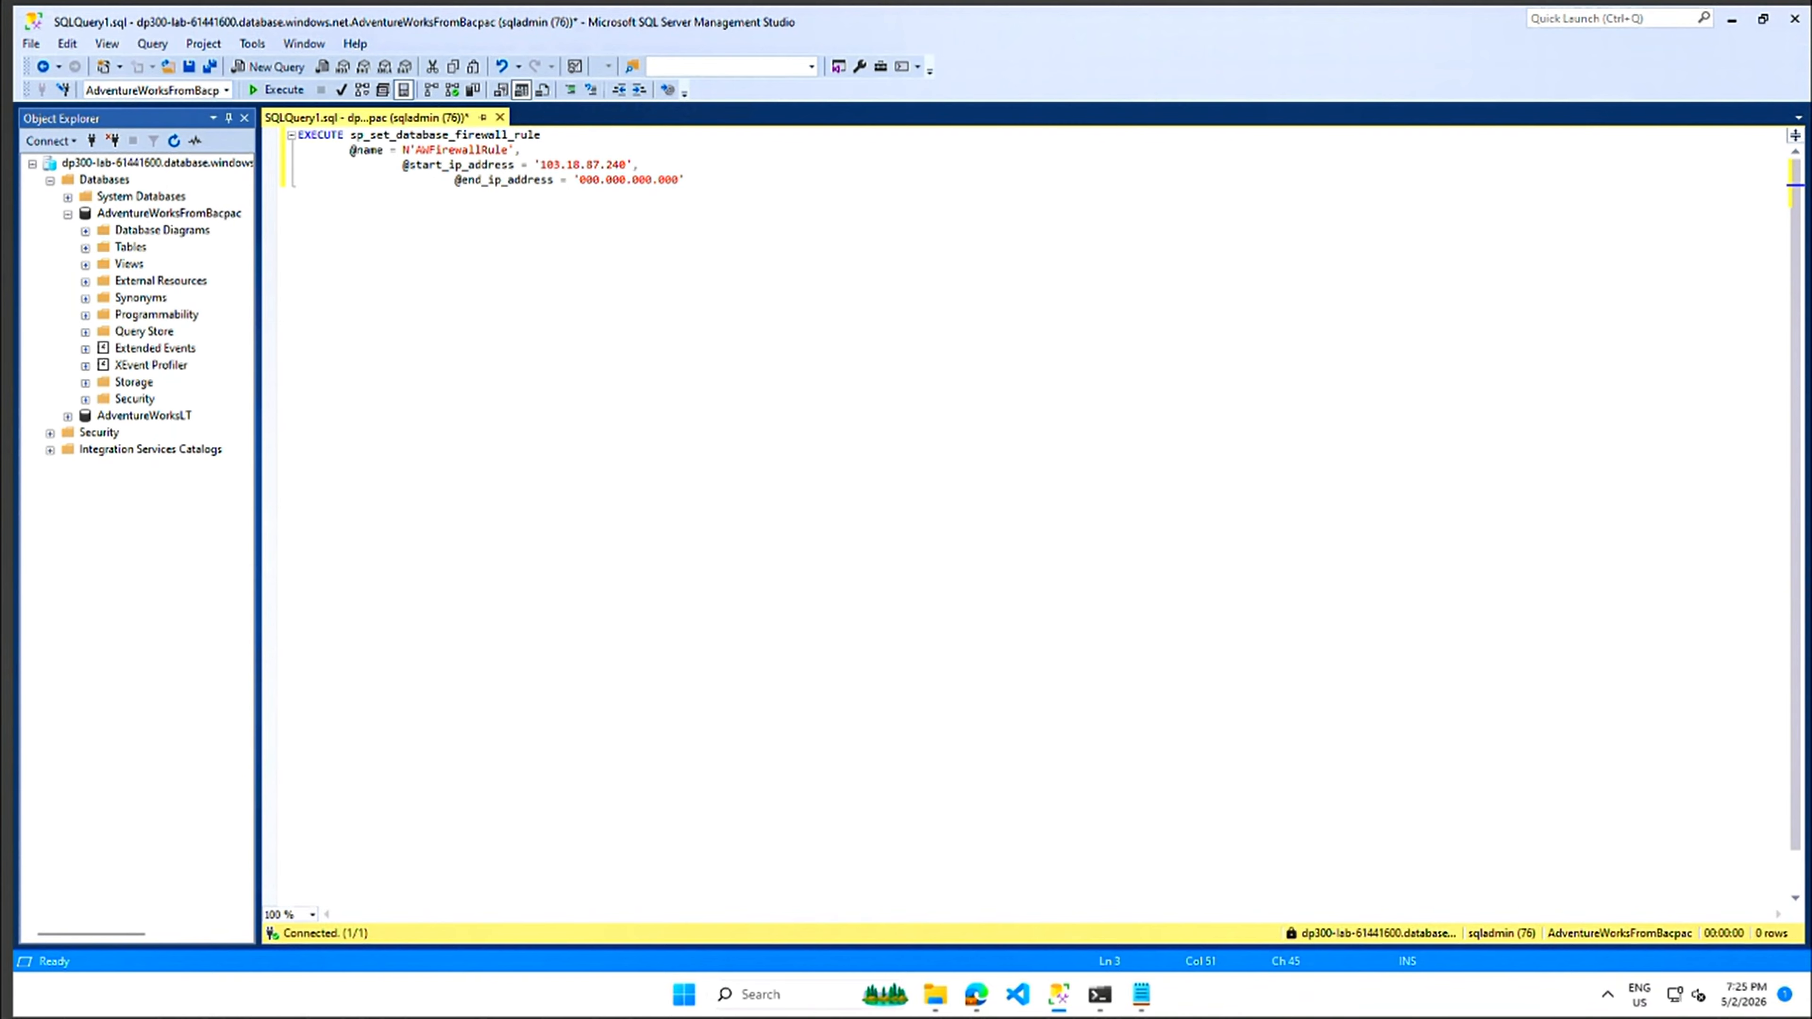
{"action": "left_click_drag", "start_coordinate": [579, 181], "coordinate": [679, 180]}
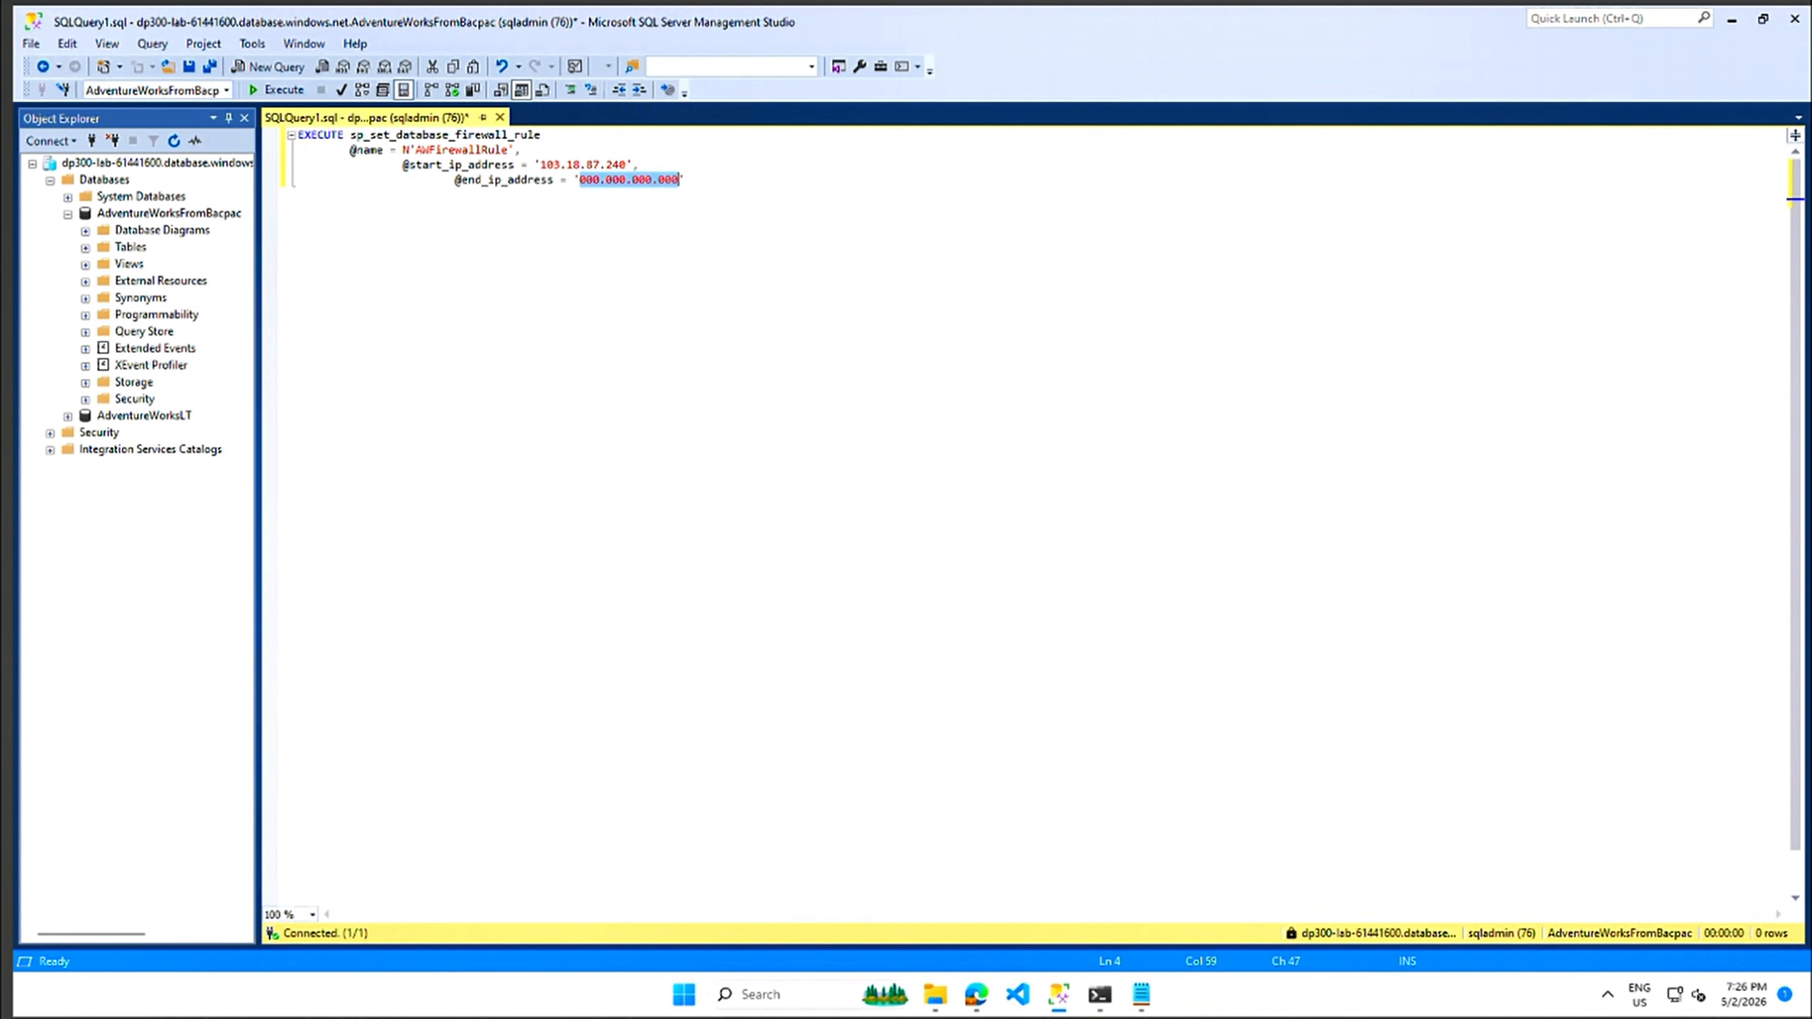
{"action": "type", "text": "103.18.87.240"}
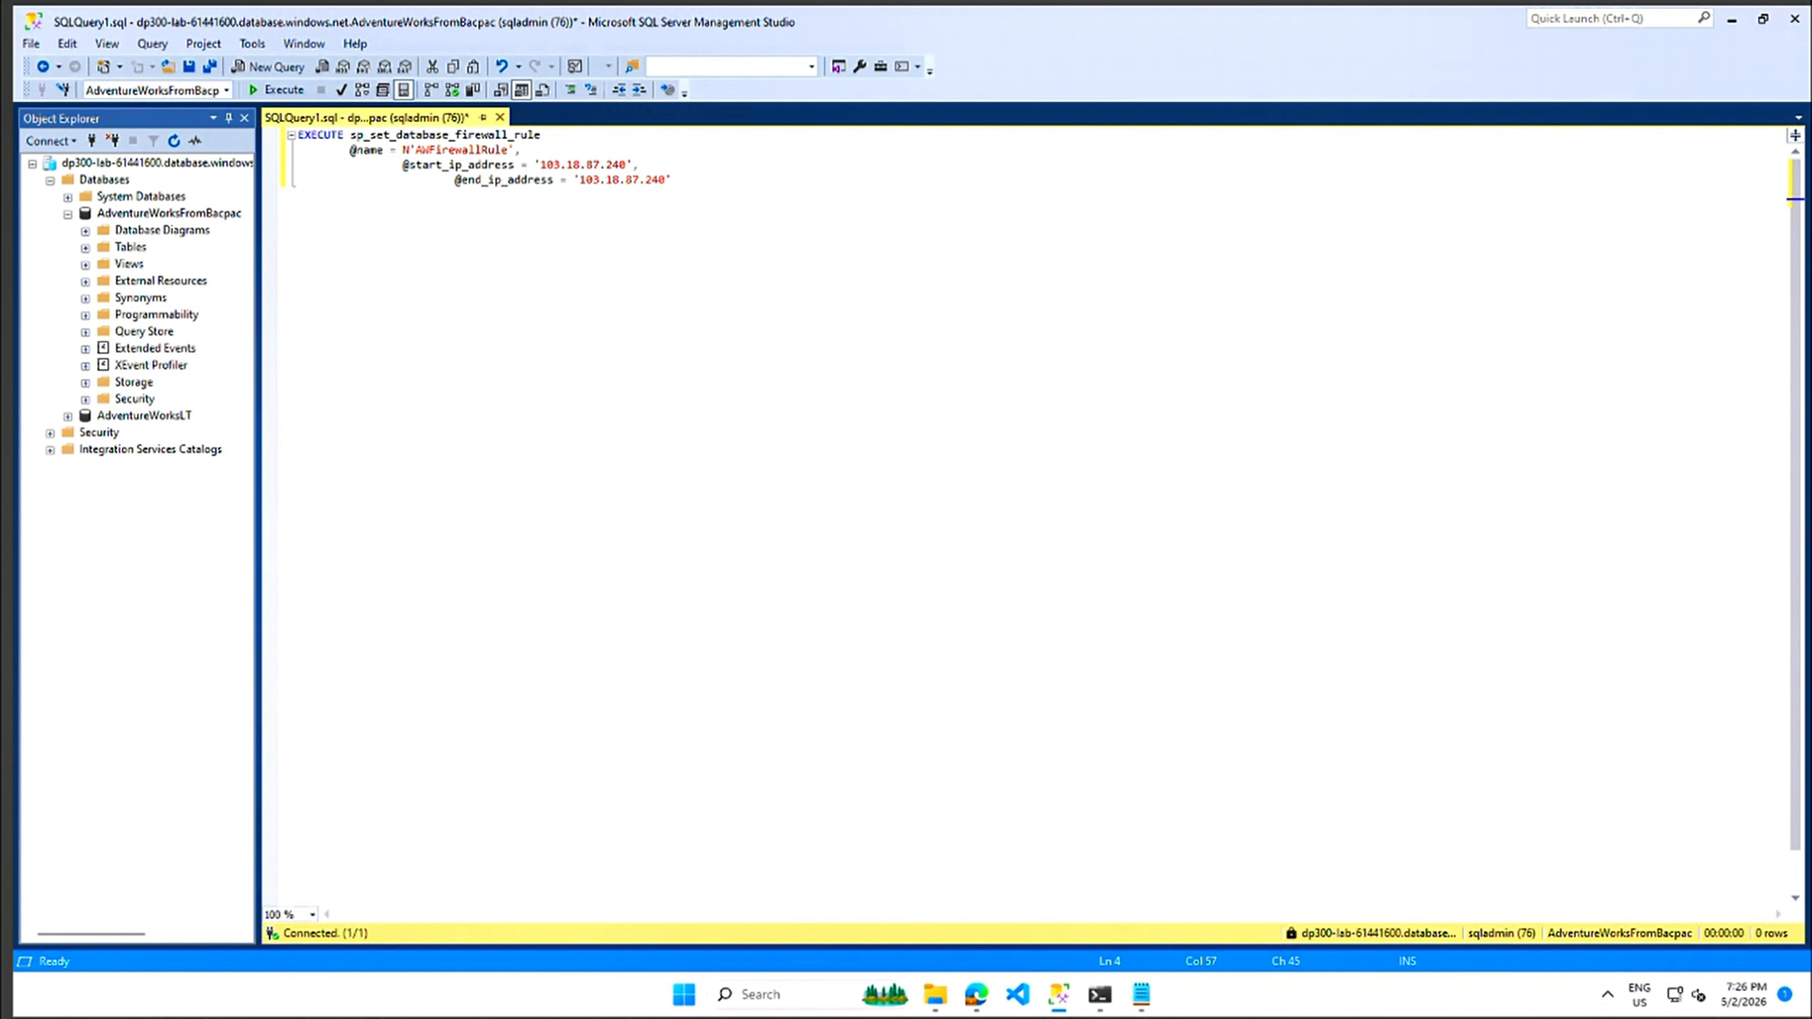
{"action": "left_click", "coordinate": [284, 91]}
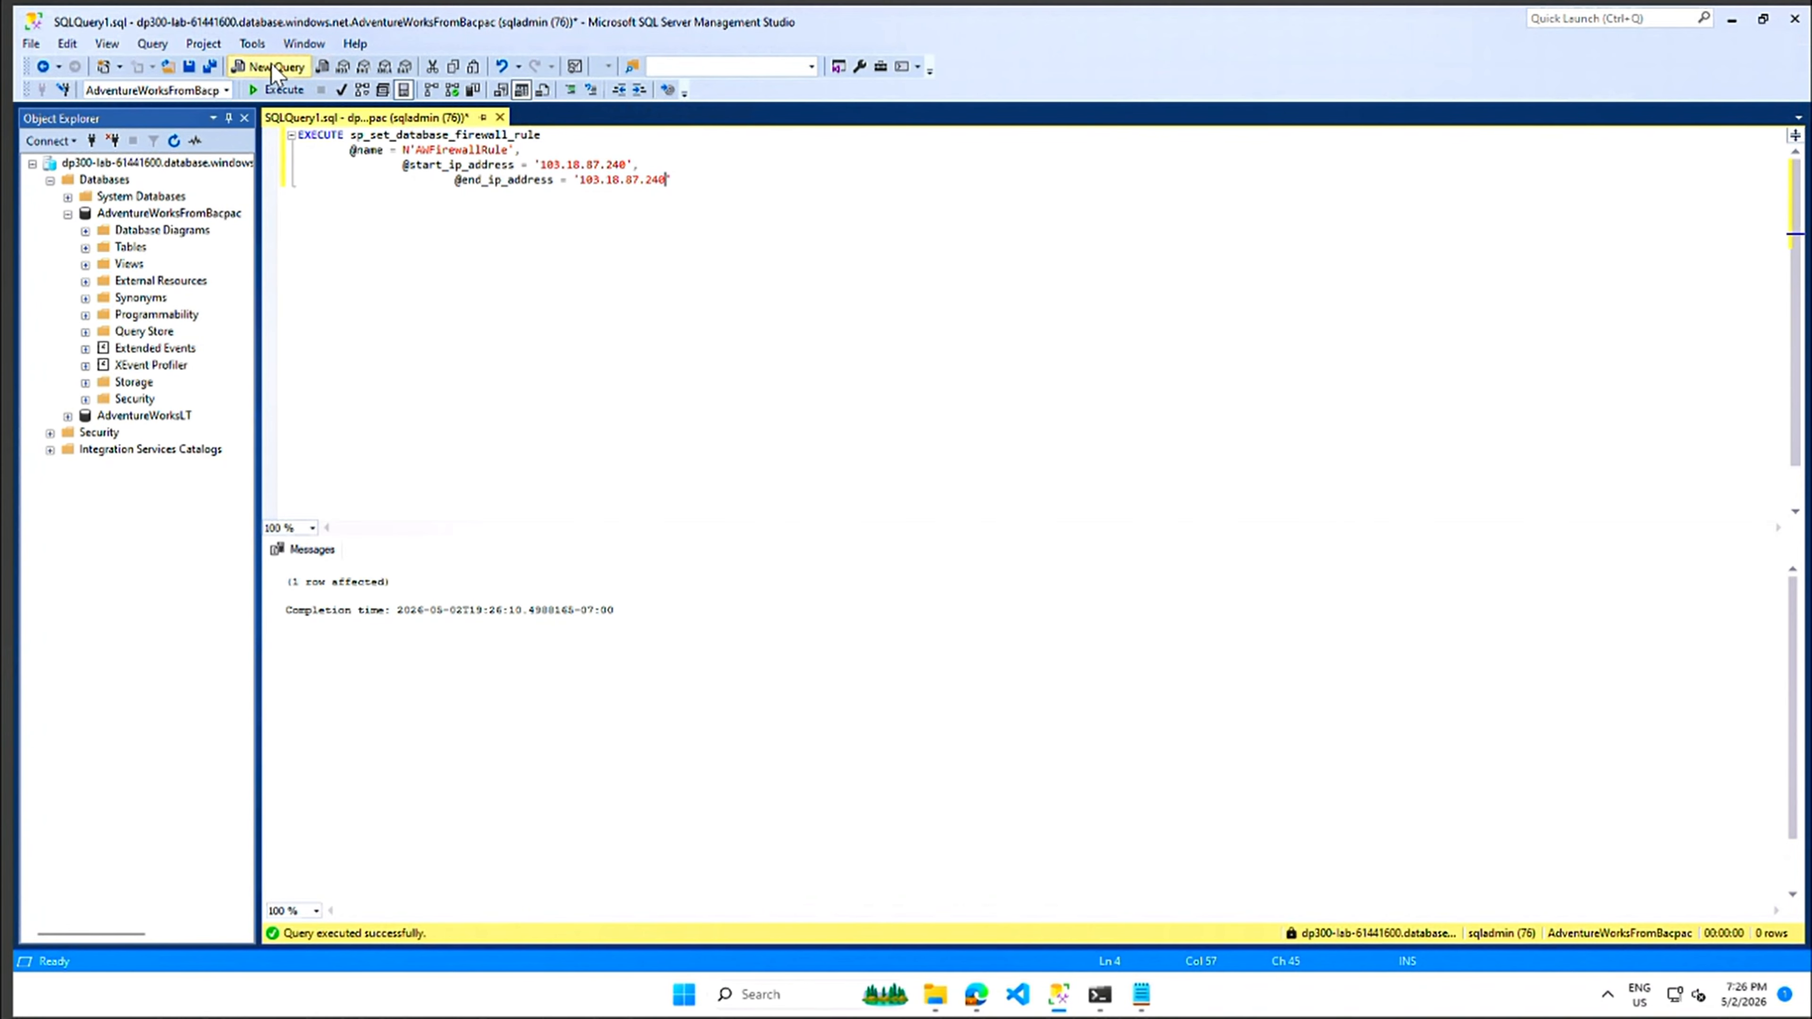
{"action": "key", "text": "ctrl+n"}
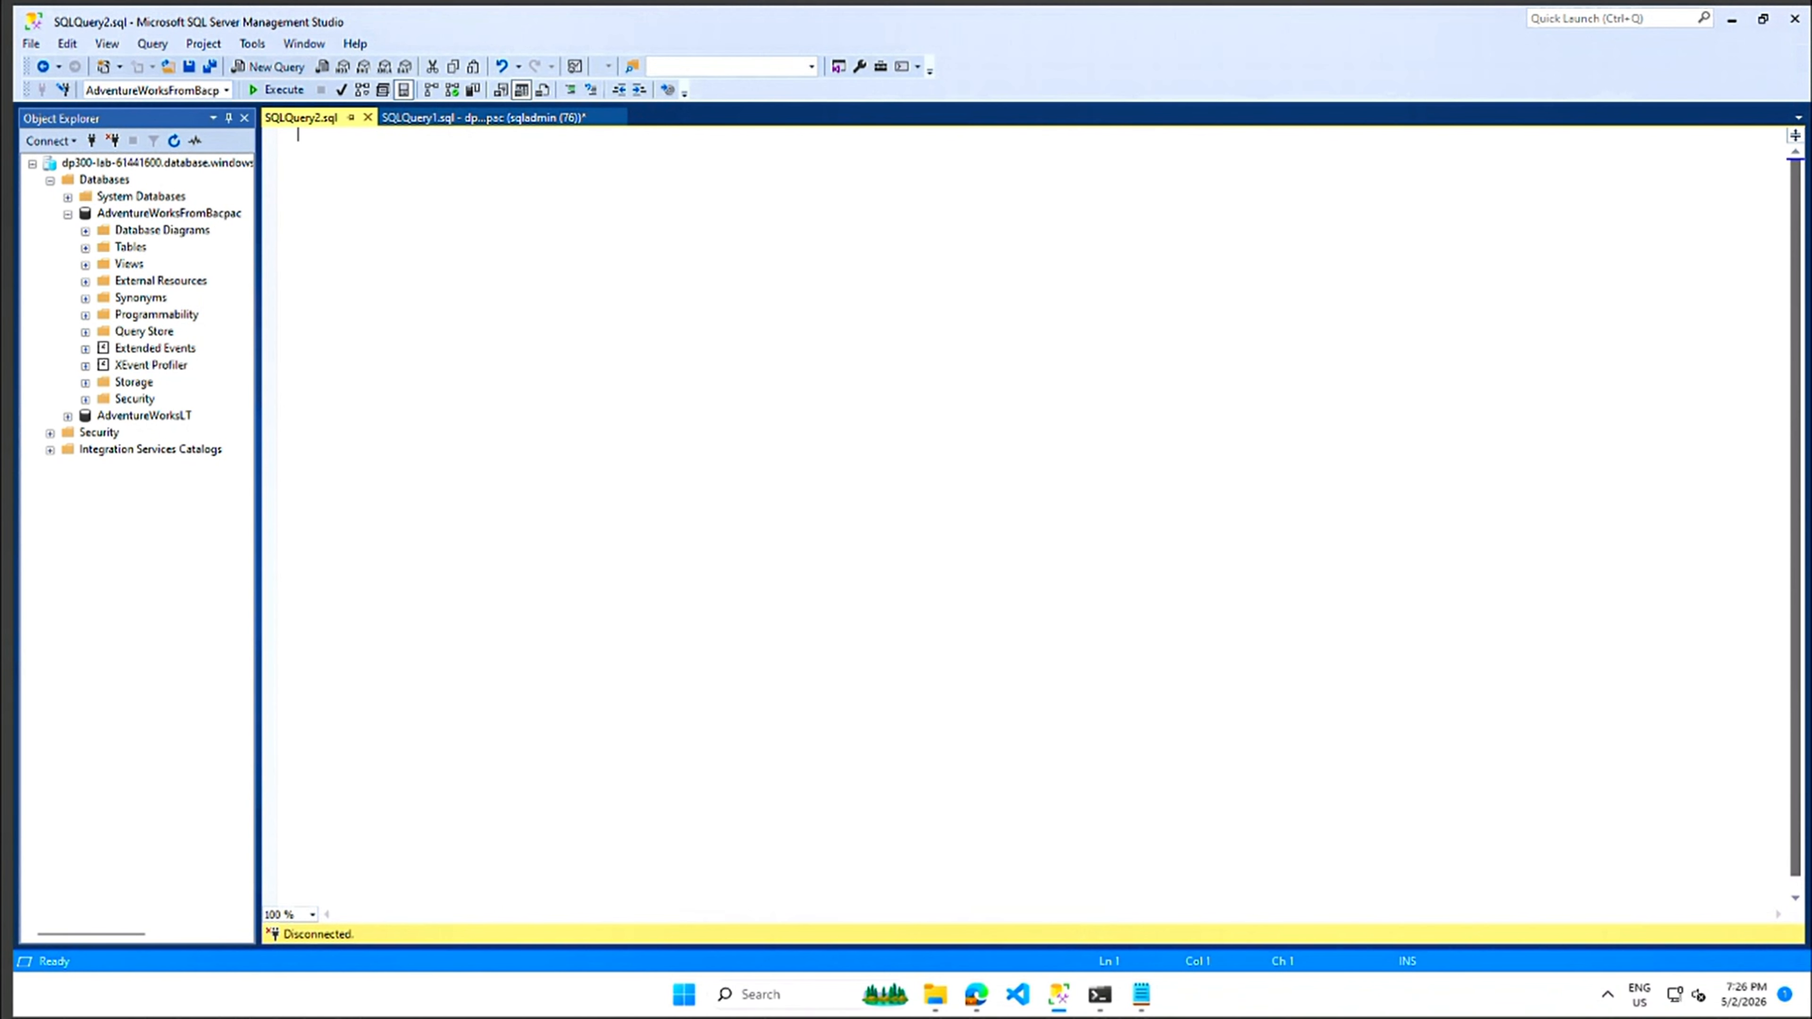
Run USE [AdventureWorksFromBacpac] and CREATE USER ContainedDemo WITH PASSWORD, with GO on its own line
{"action": "key", "text": "Return"}
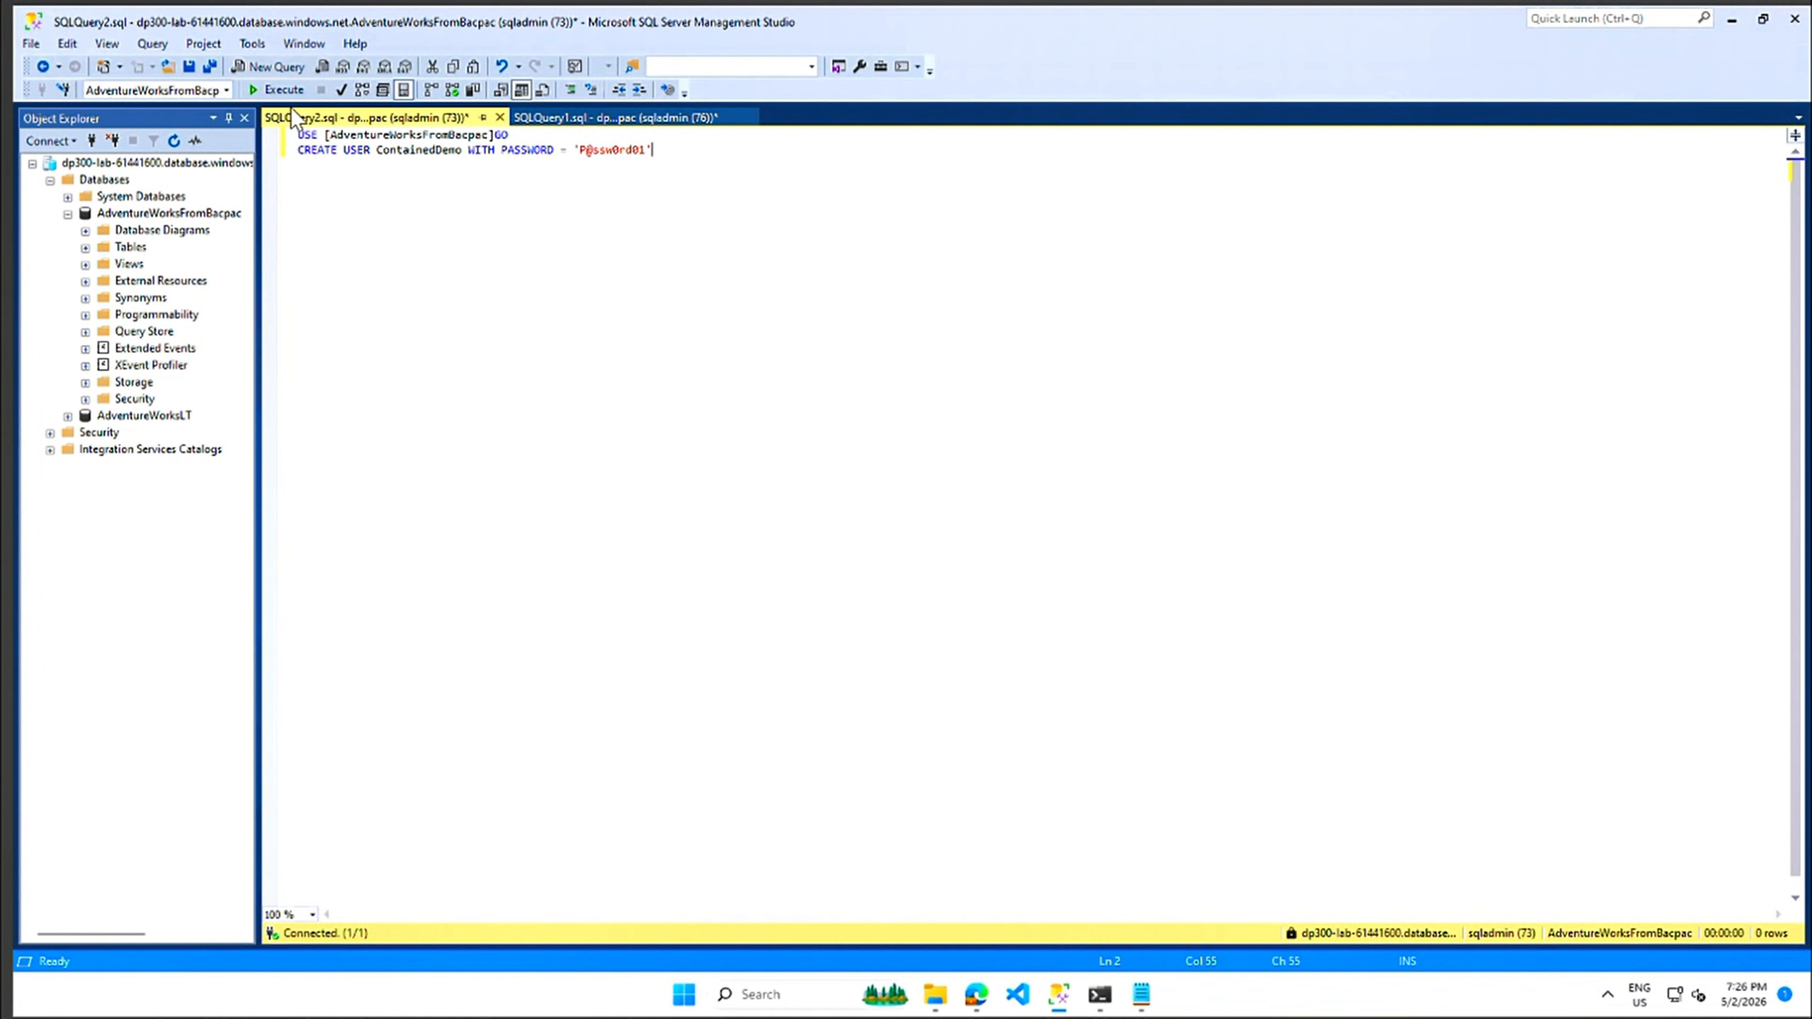
{"action": "left_click", "coordinate": [282, 90]}
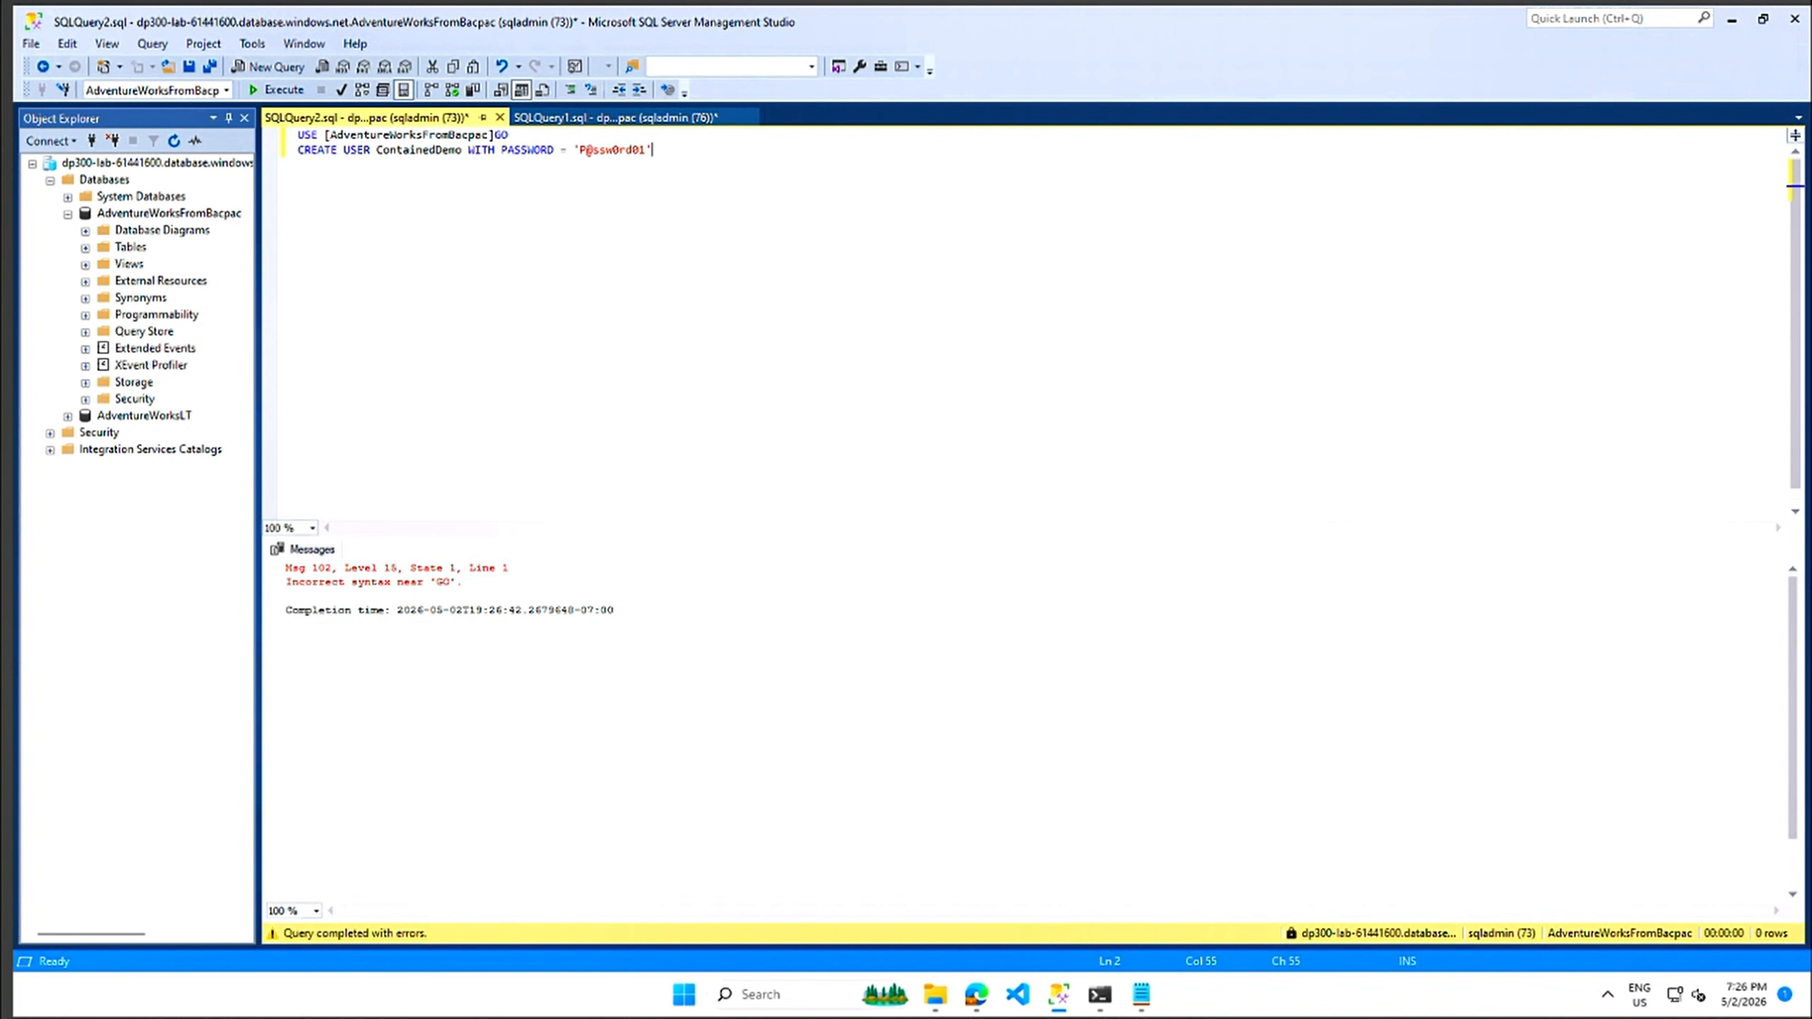
{"action": "left_click", "coordinate": [495, 135]}
{"action": "key", "text": "Return"}
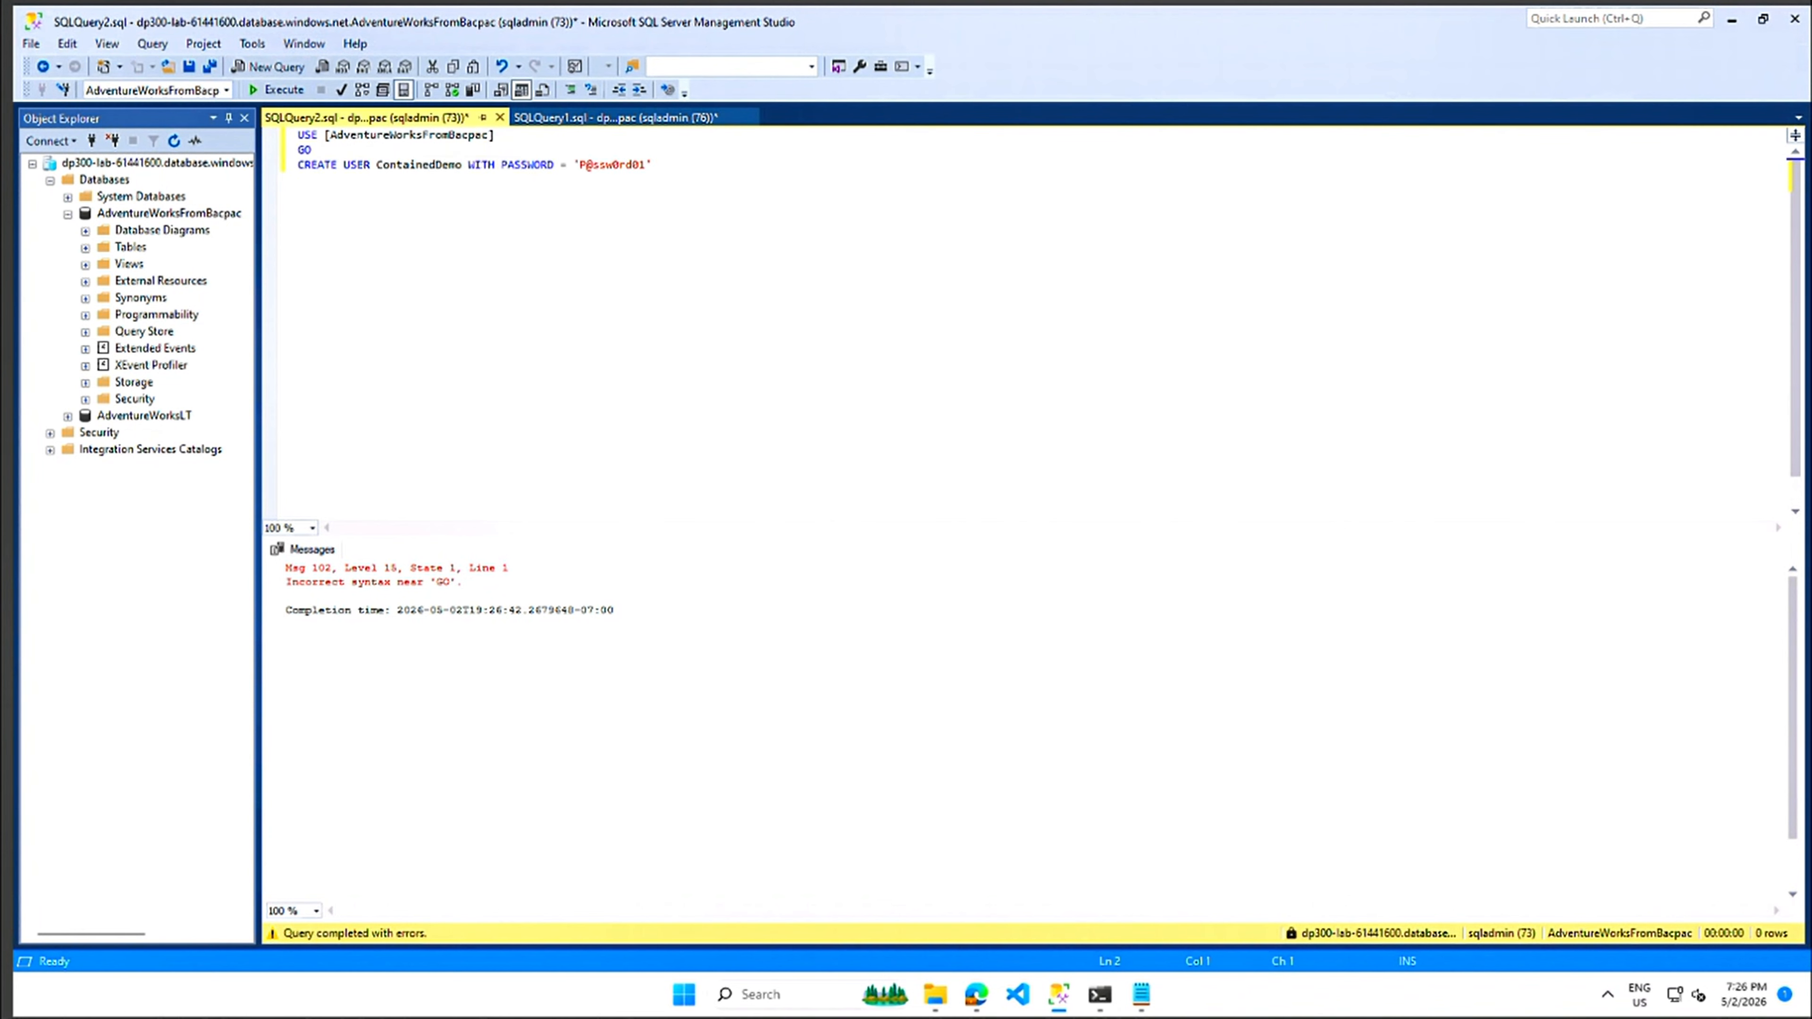
{"action": "left_click", "coordinate": [279, 89]}
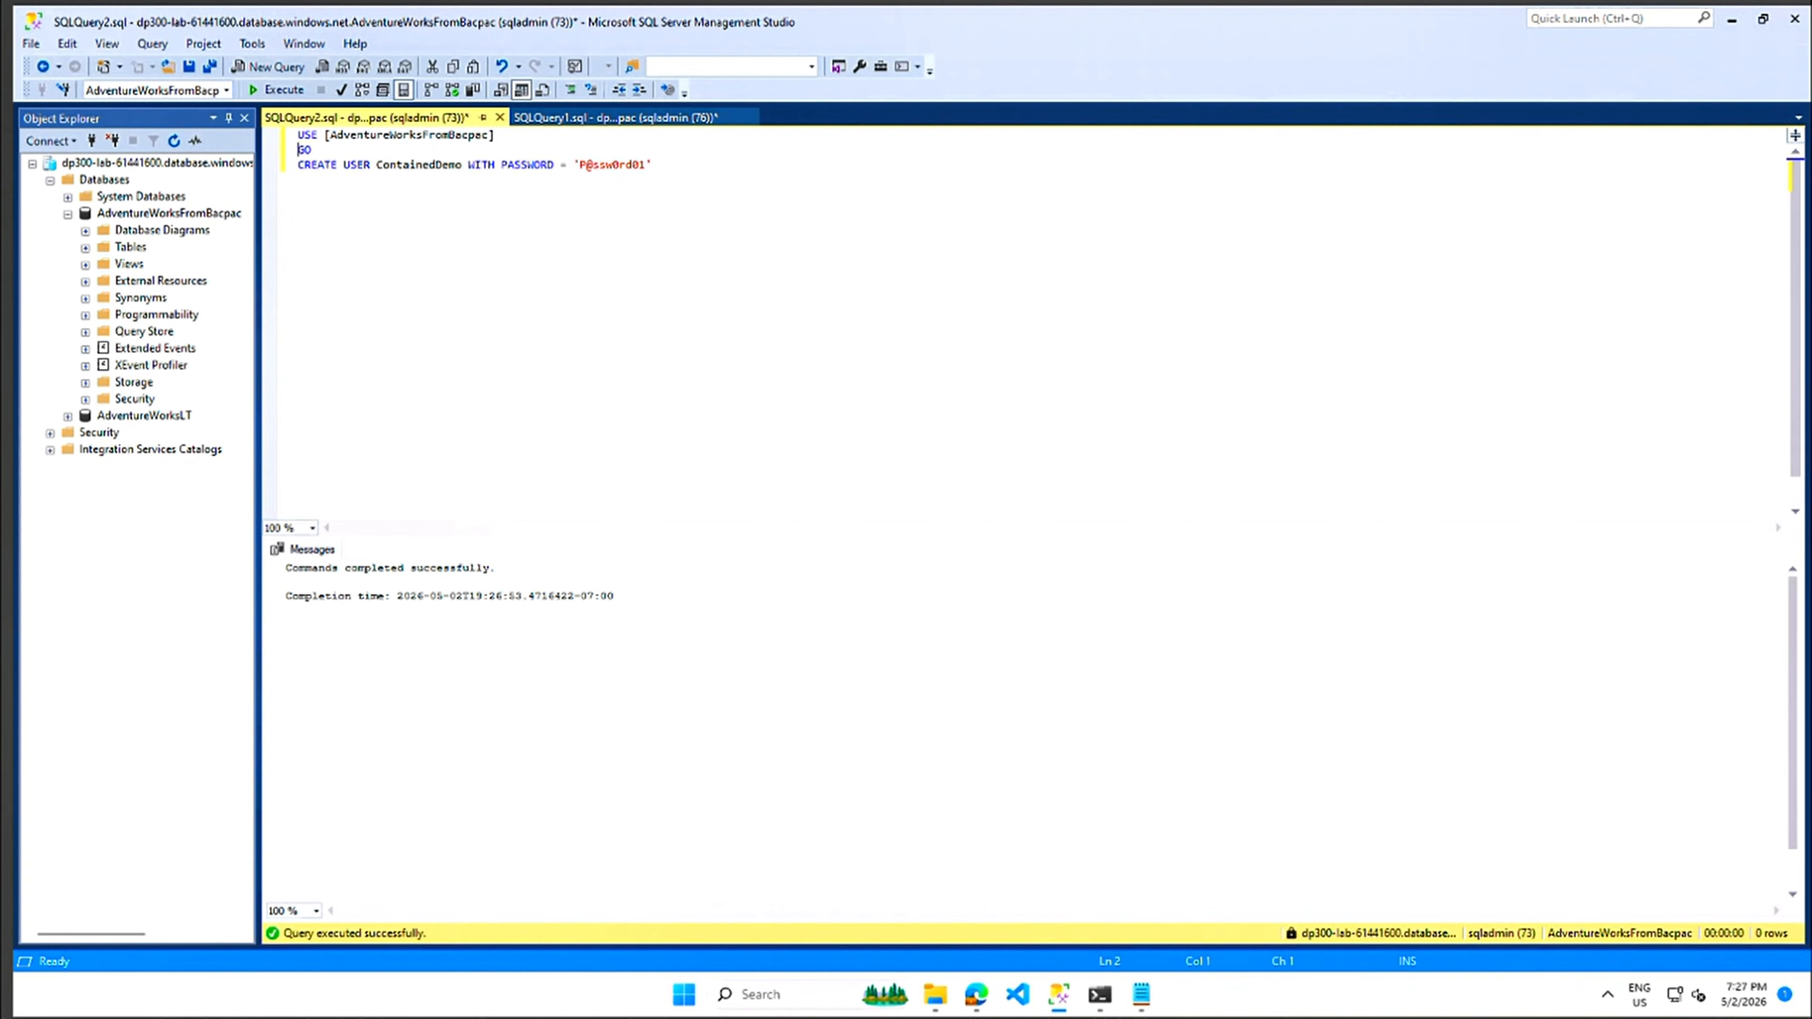
{"action": "left_click", "coordinate": [86, 247]}
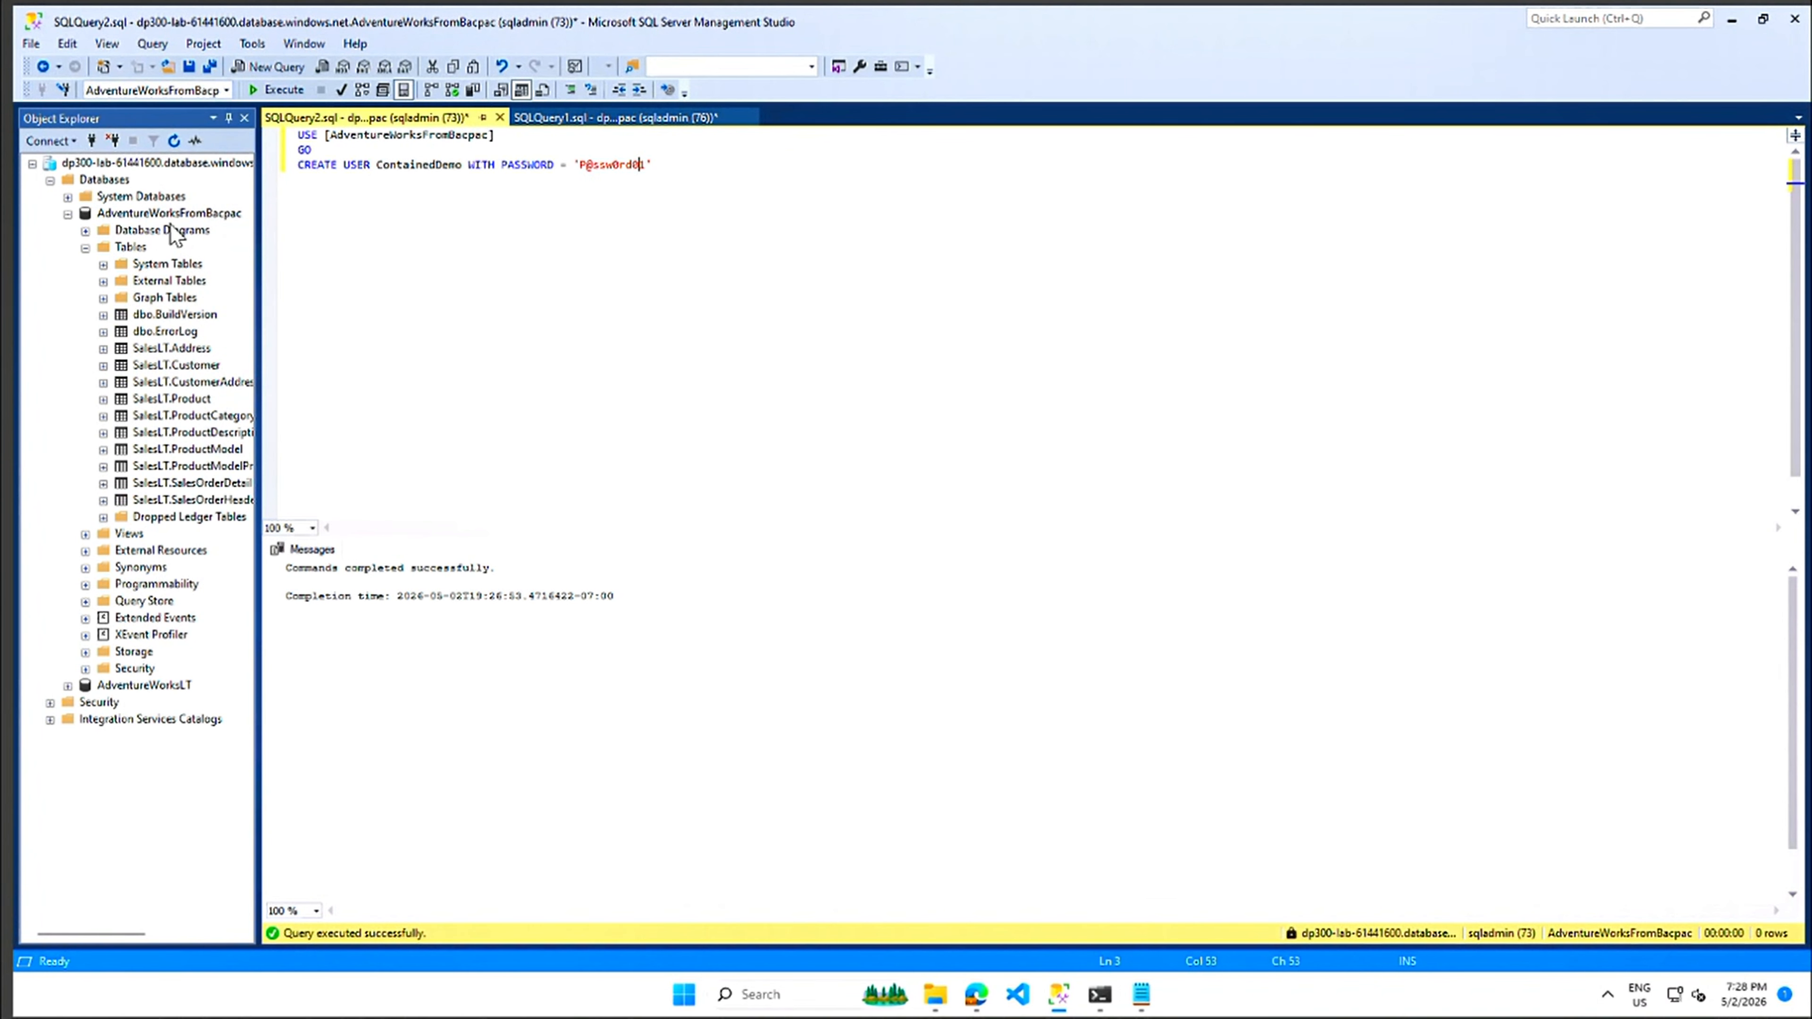
Attempt a Database Engine connection with SQL Server Authentication as login ContainedDemon and its password
{"action": "left_click", "coordinate": [75, 141]}
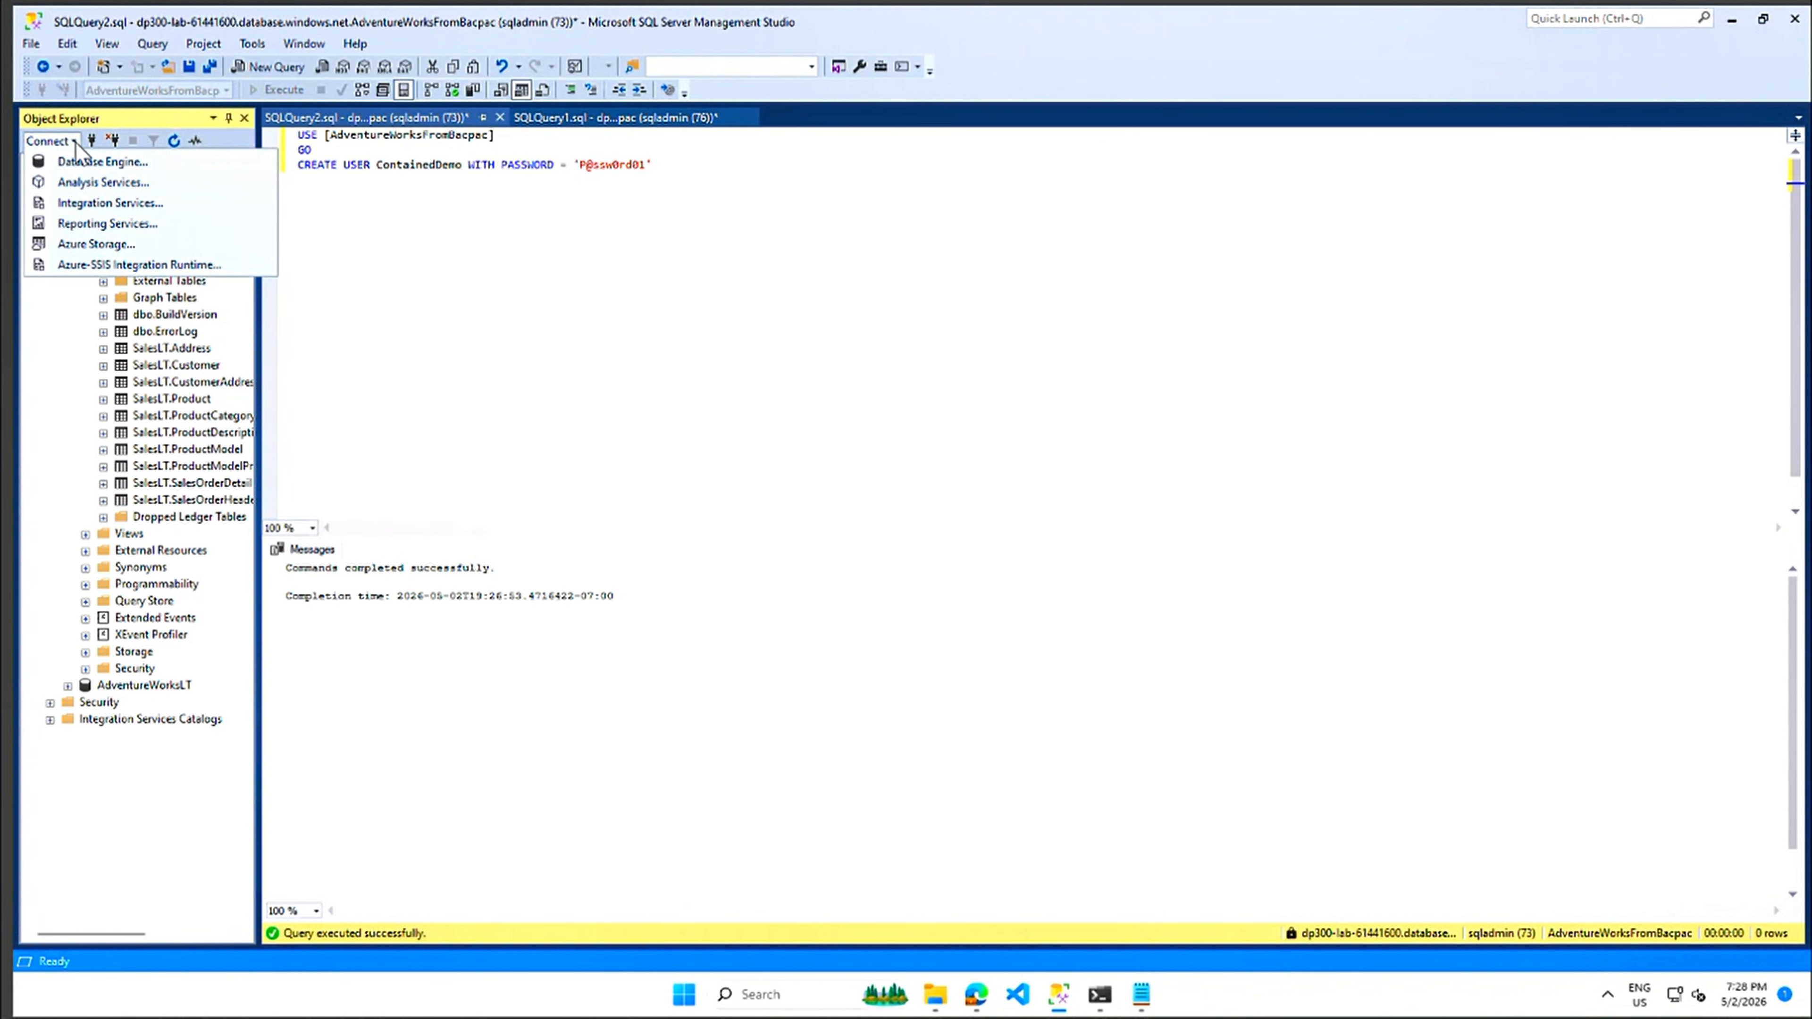
{"action": "left_click", "coordinate": [79, 162]}
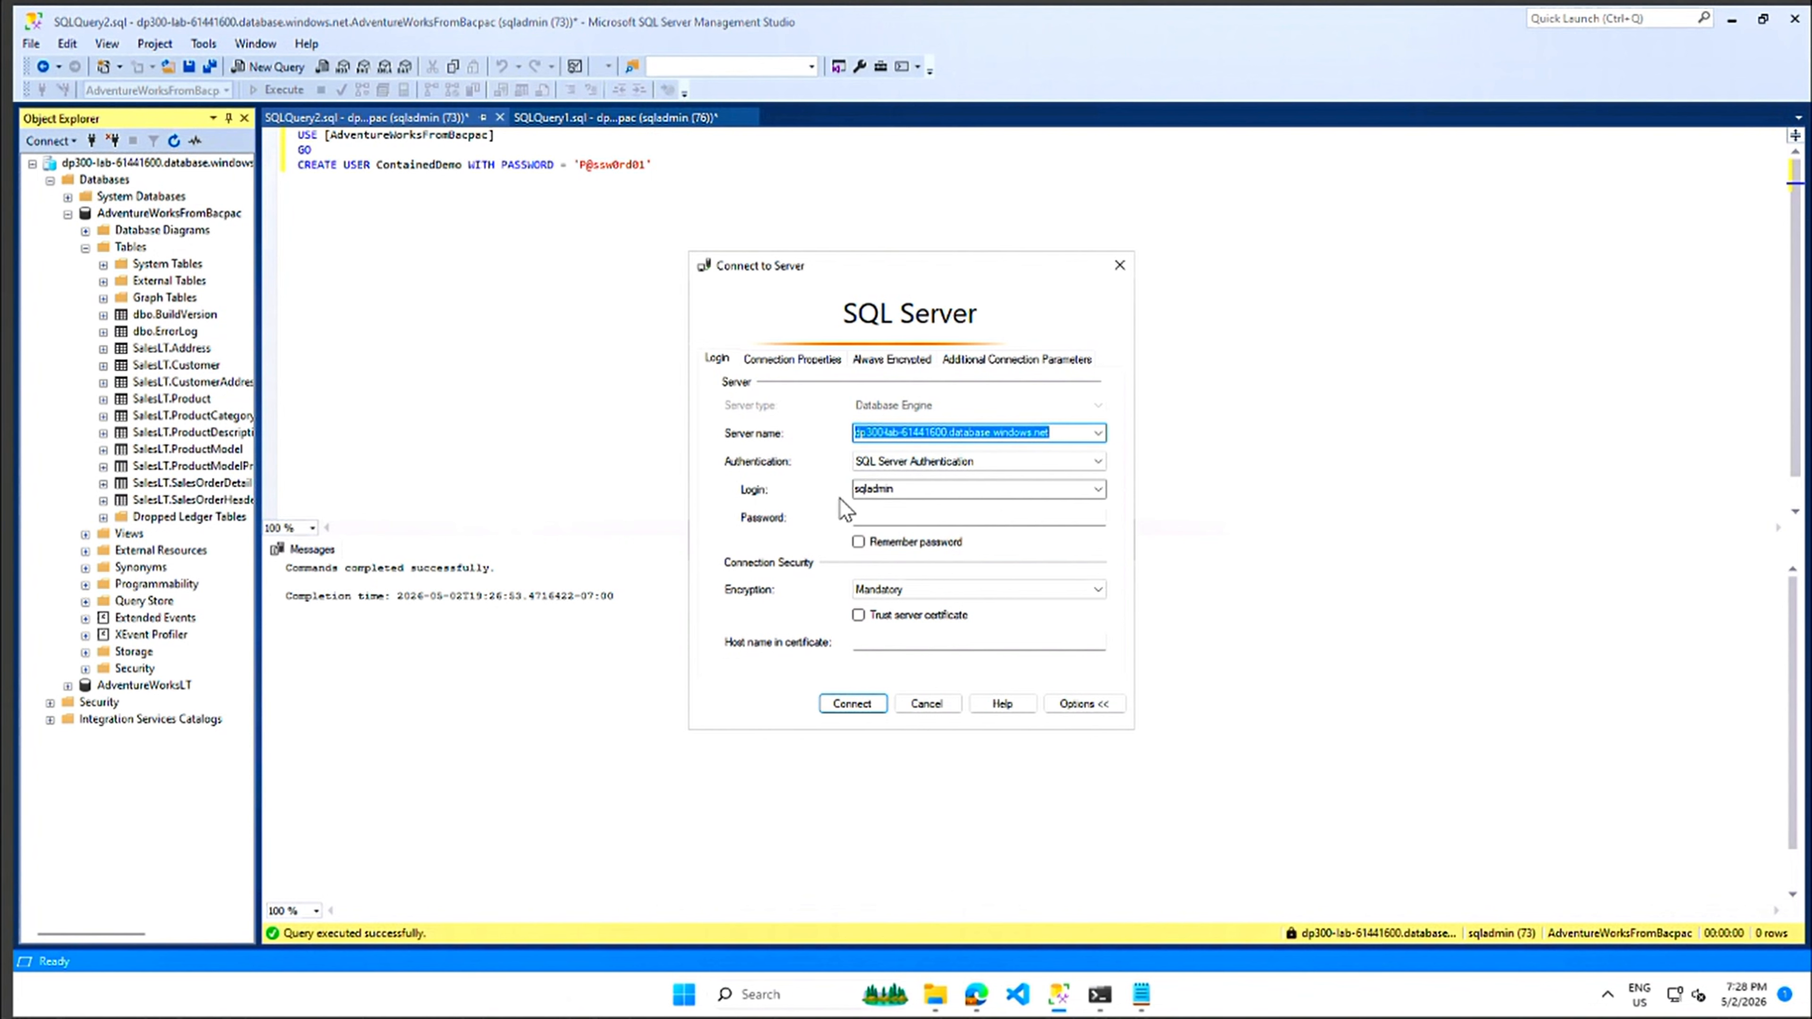
{"action": "left_click", "coordinate": [940, 490]}
{"action": "key", "text": "ctrl+c"}
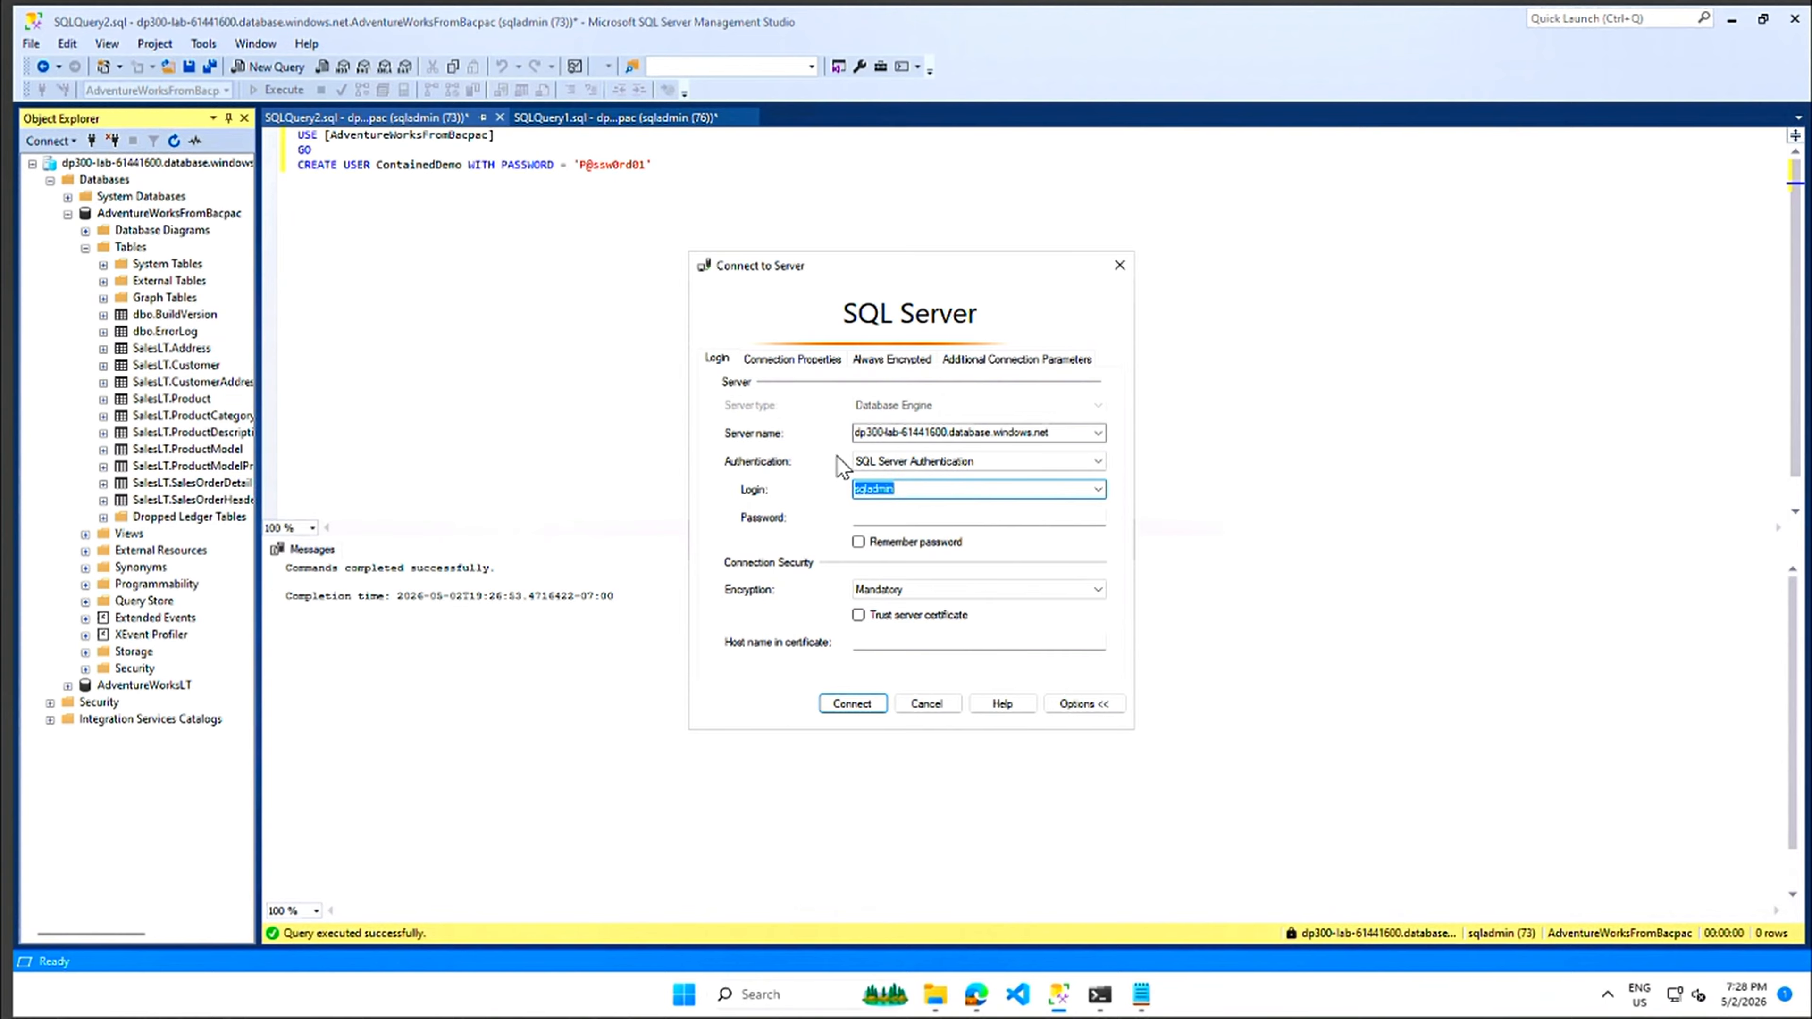
{"action": "left_click_drag", "start_coordinate": [909, 493], "coordinate": [850, 489]}
{"action": "type", "text": "103.187.7.240"}
{"action": "left_click_drag", "start_coordinate": [922, 490], "coordinate": [854, 490]}
{"action": "type", "text": "ContainedDemon"}
{"action": "key", "text": "Tab"}
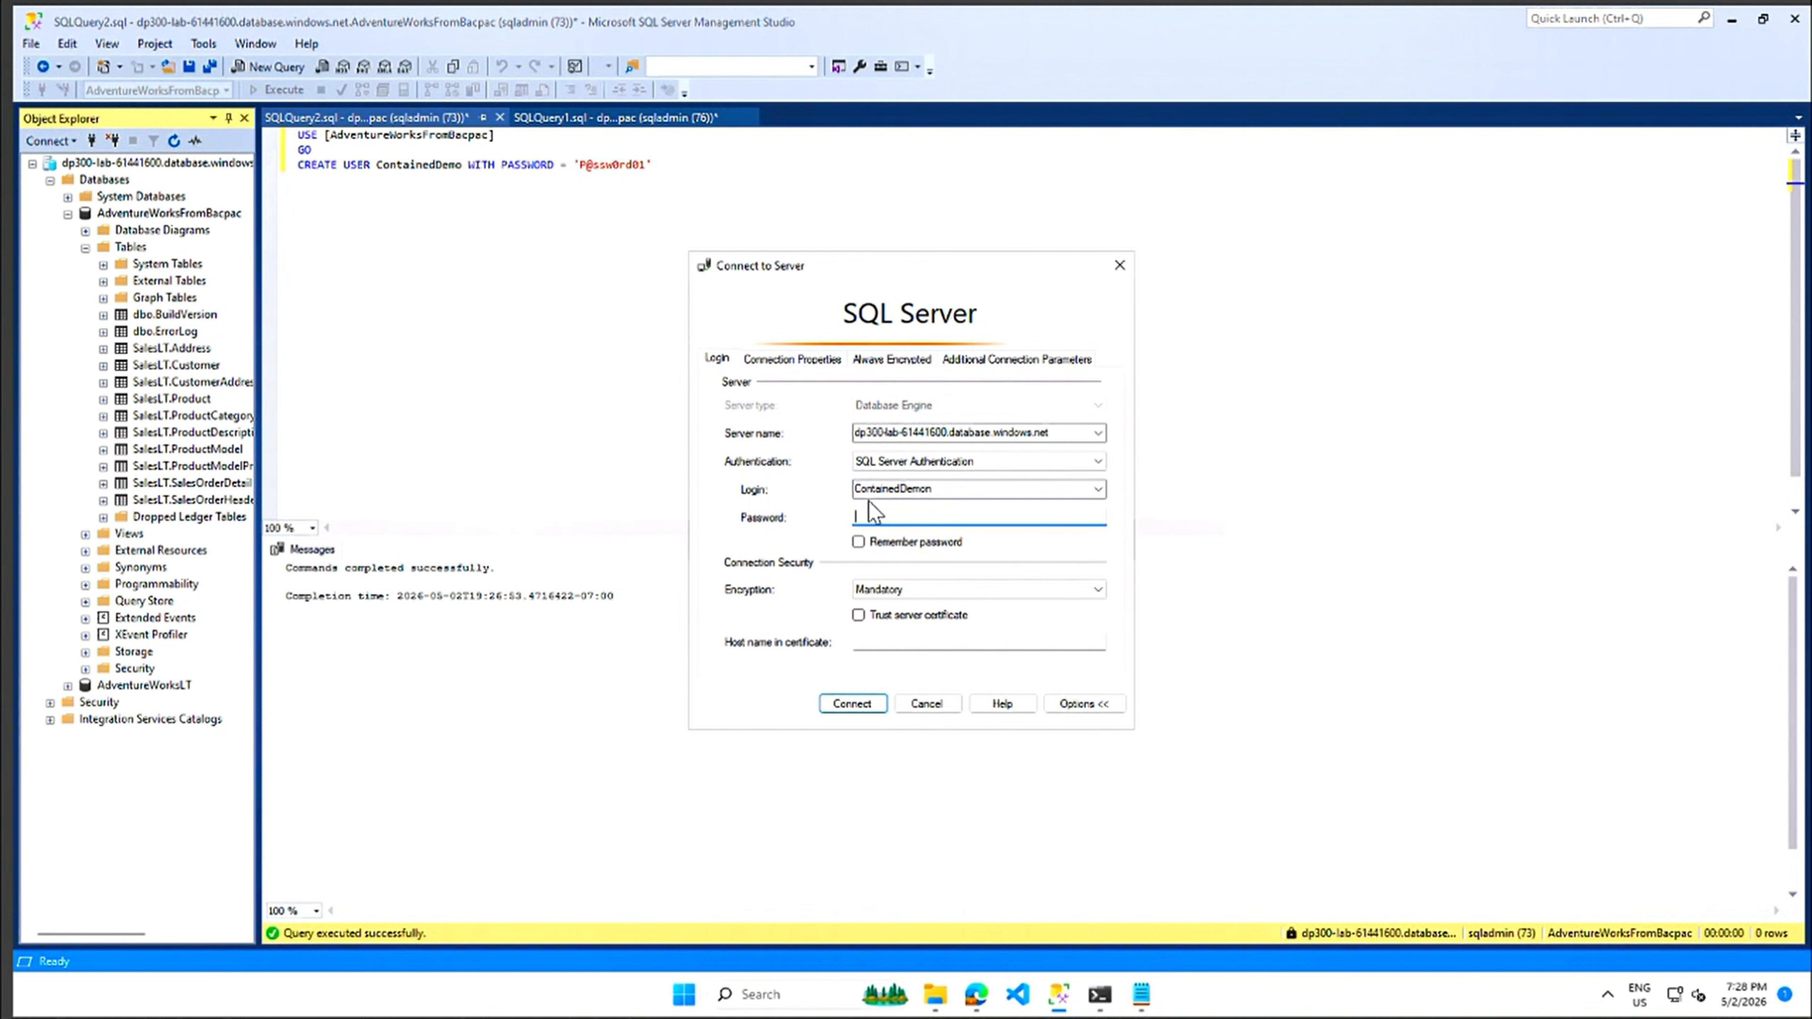
{"action": "left_click", "coordinate": [852, 706]}
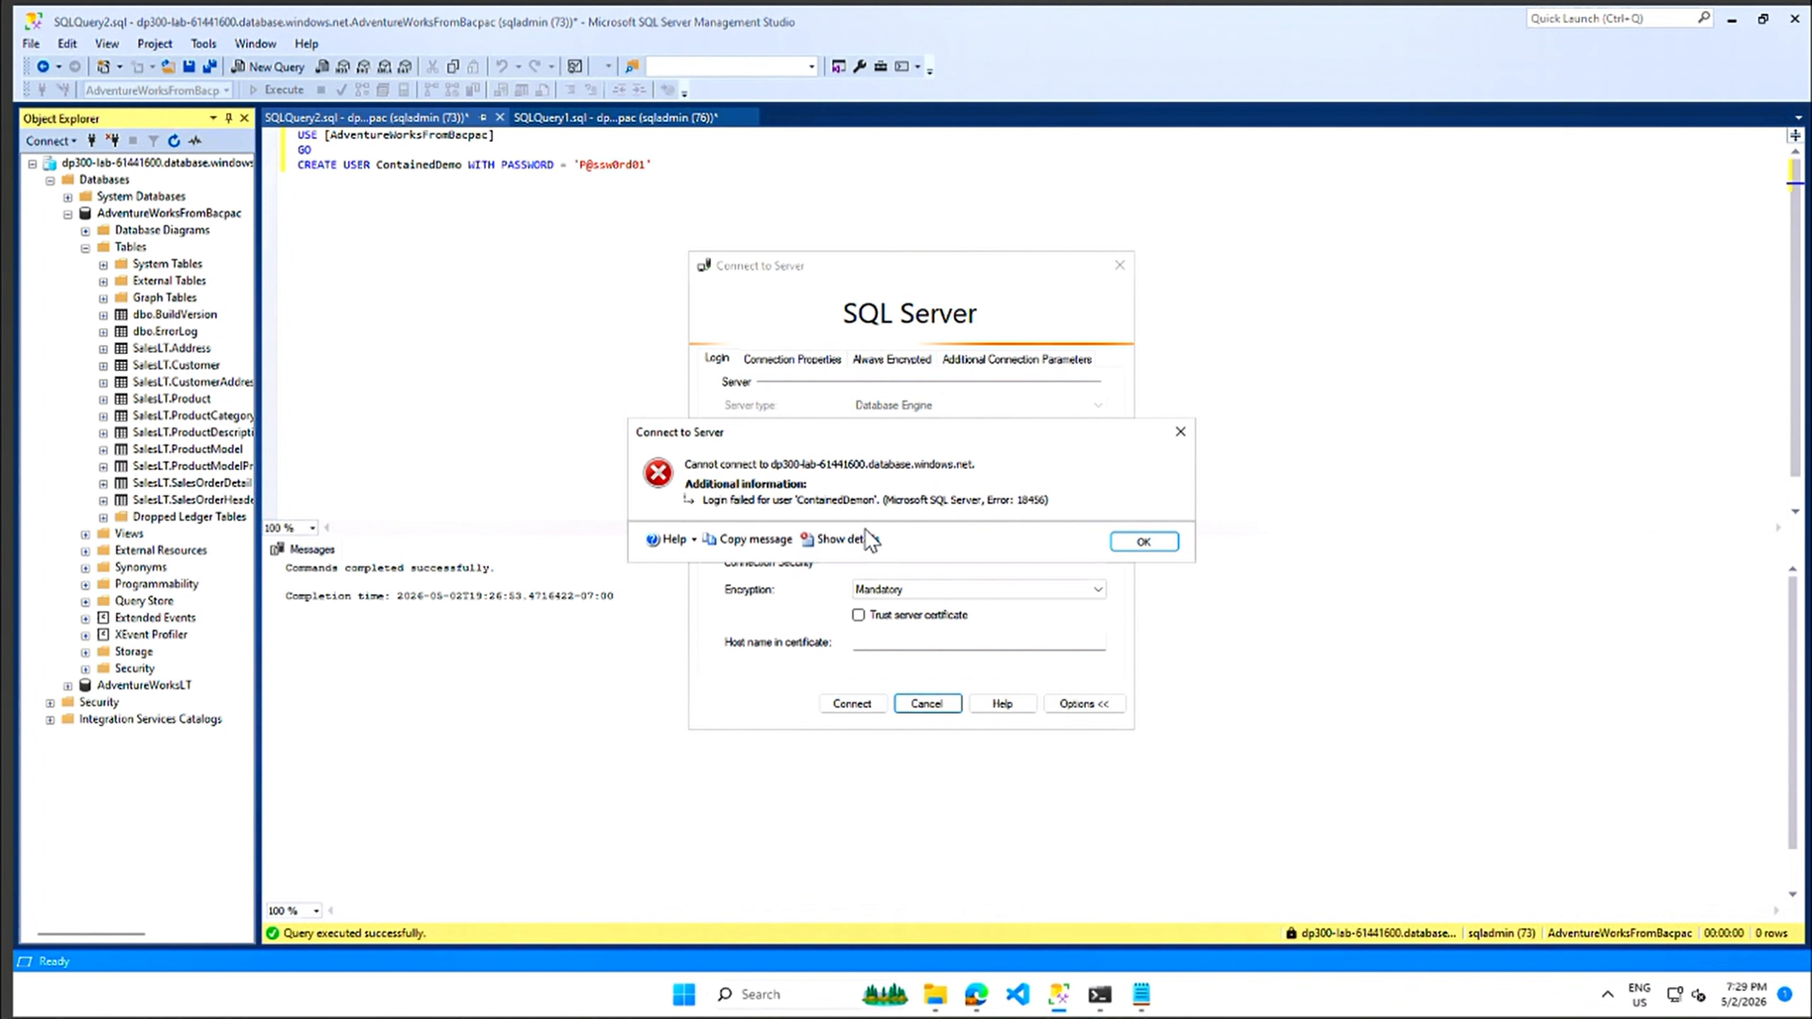
Dismiss the login error and enter the server admin login name and password in the connect dialog
{"action": "left_click", "coordinate": [1145, 542]}
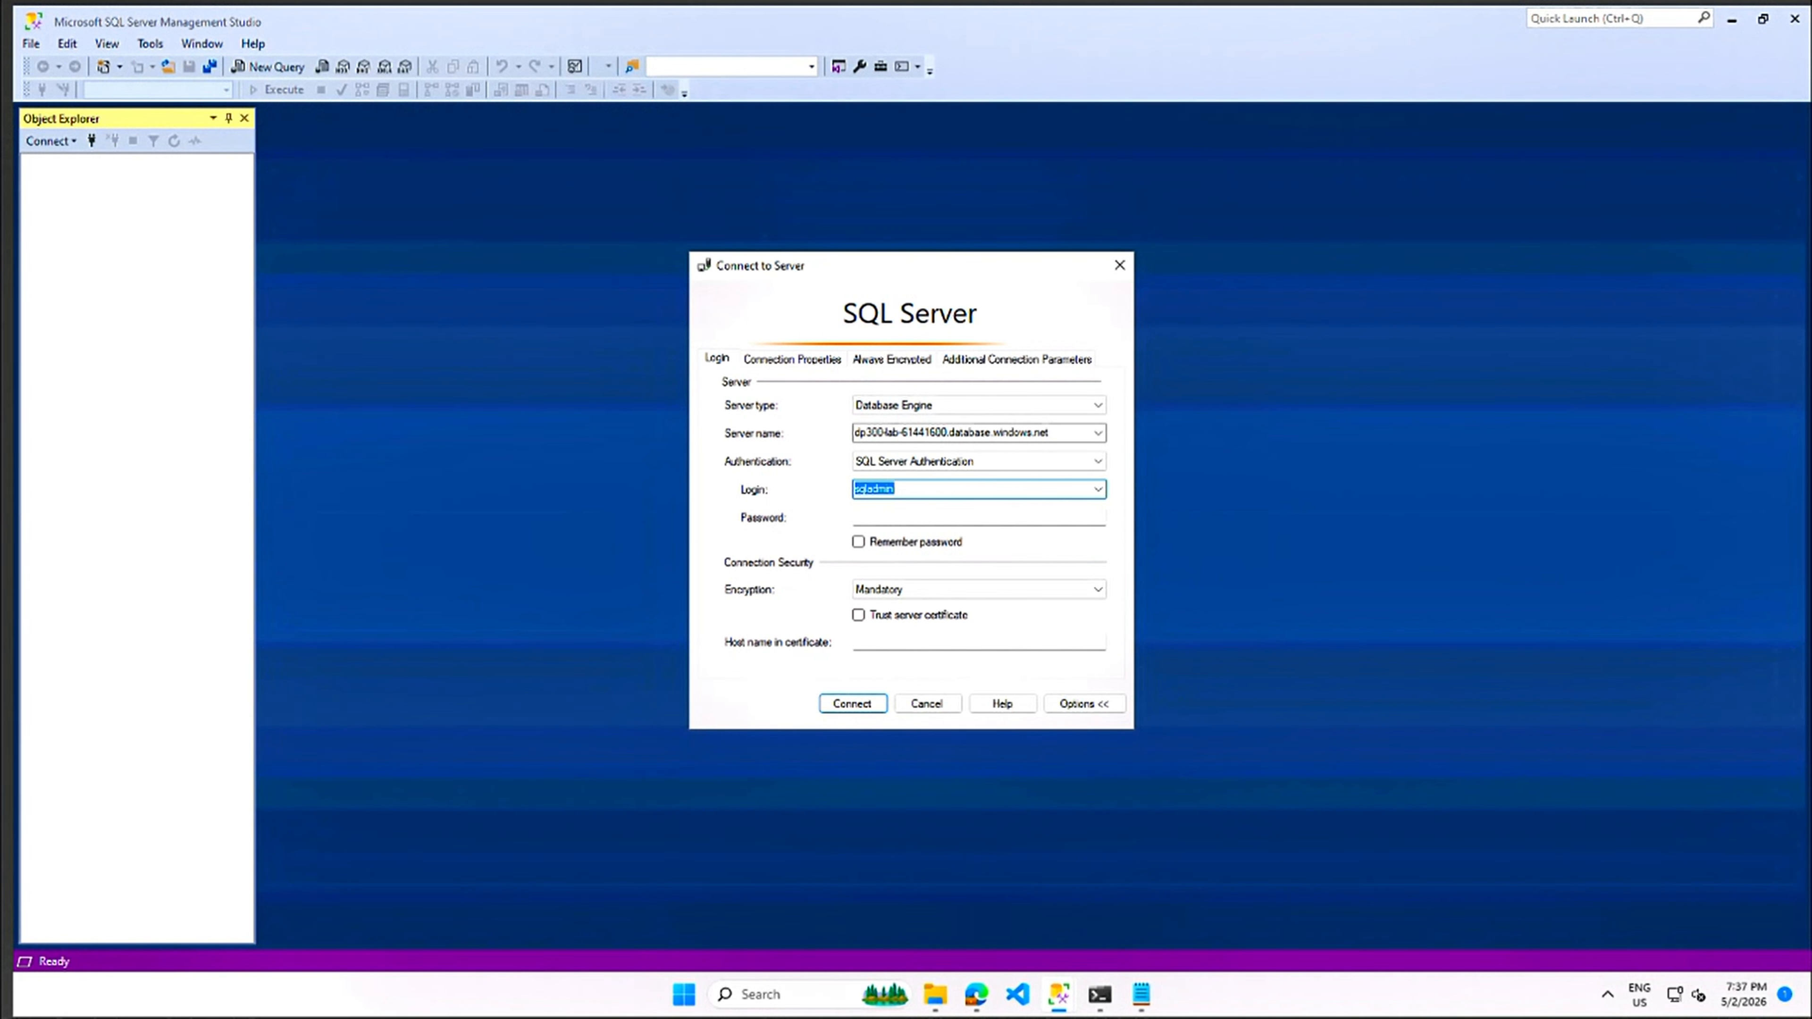
{"action": "type", "text": "Contai"}
{"action": "key", "text": "shift+Left"}
{"action": "key", "text": "shift+Left"}
{"action": "key", "text": "shift+Left"}
{"action": "key", "text": "shift+Left"}
{"action": "key", "text": "shift+Left"}
{"action": "key", "text": "shift+Left"}
{"action": "type", "text": "sqladmin"}
{"action": "key", "text": "ctrl+v"}
{"action": "key", "text": "ctrl+a"}
{"action": "key", "text": "BackSpace"}
{"action": "key", "text": "ctrl+v"}
{"action": "left_click", "coordinate": [941, 521]}
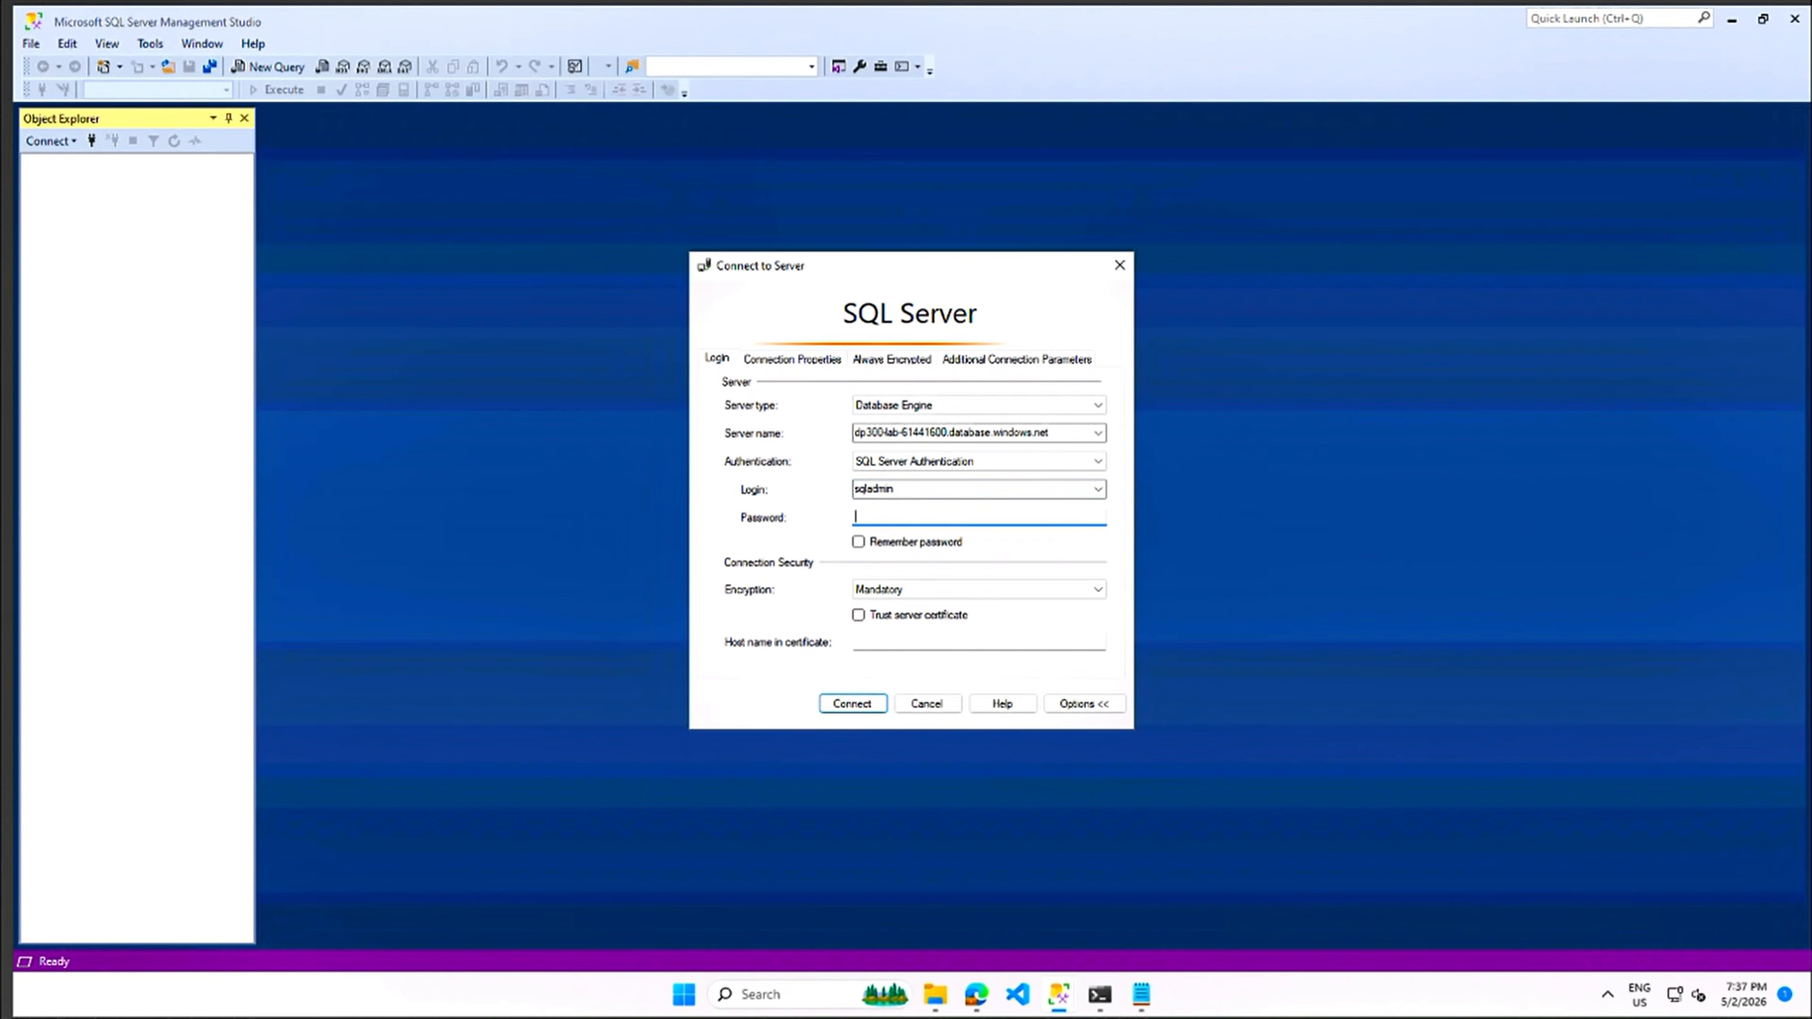
{"action": "key", "text": "ctrl+v"}
Set Connection Properties' Connect to database to AdventureWorksFromBacpac via Browse server
{"action": "left_click", "coordinate": [762, 363]}
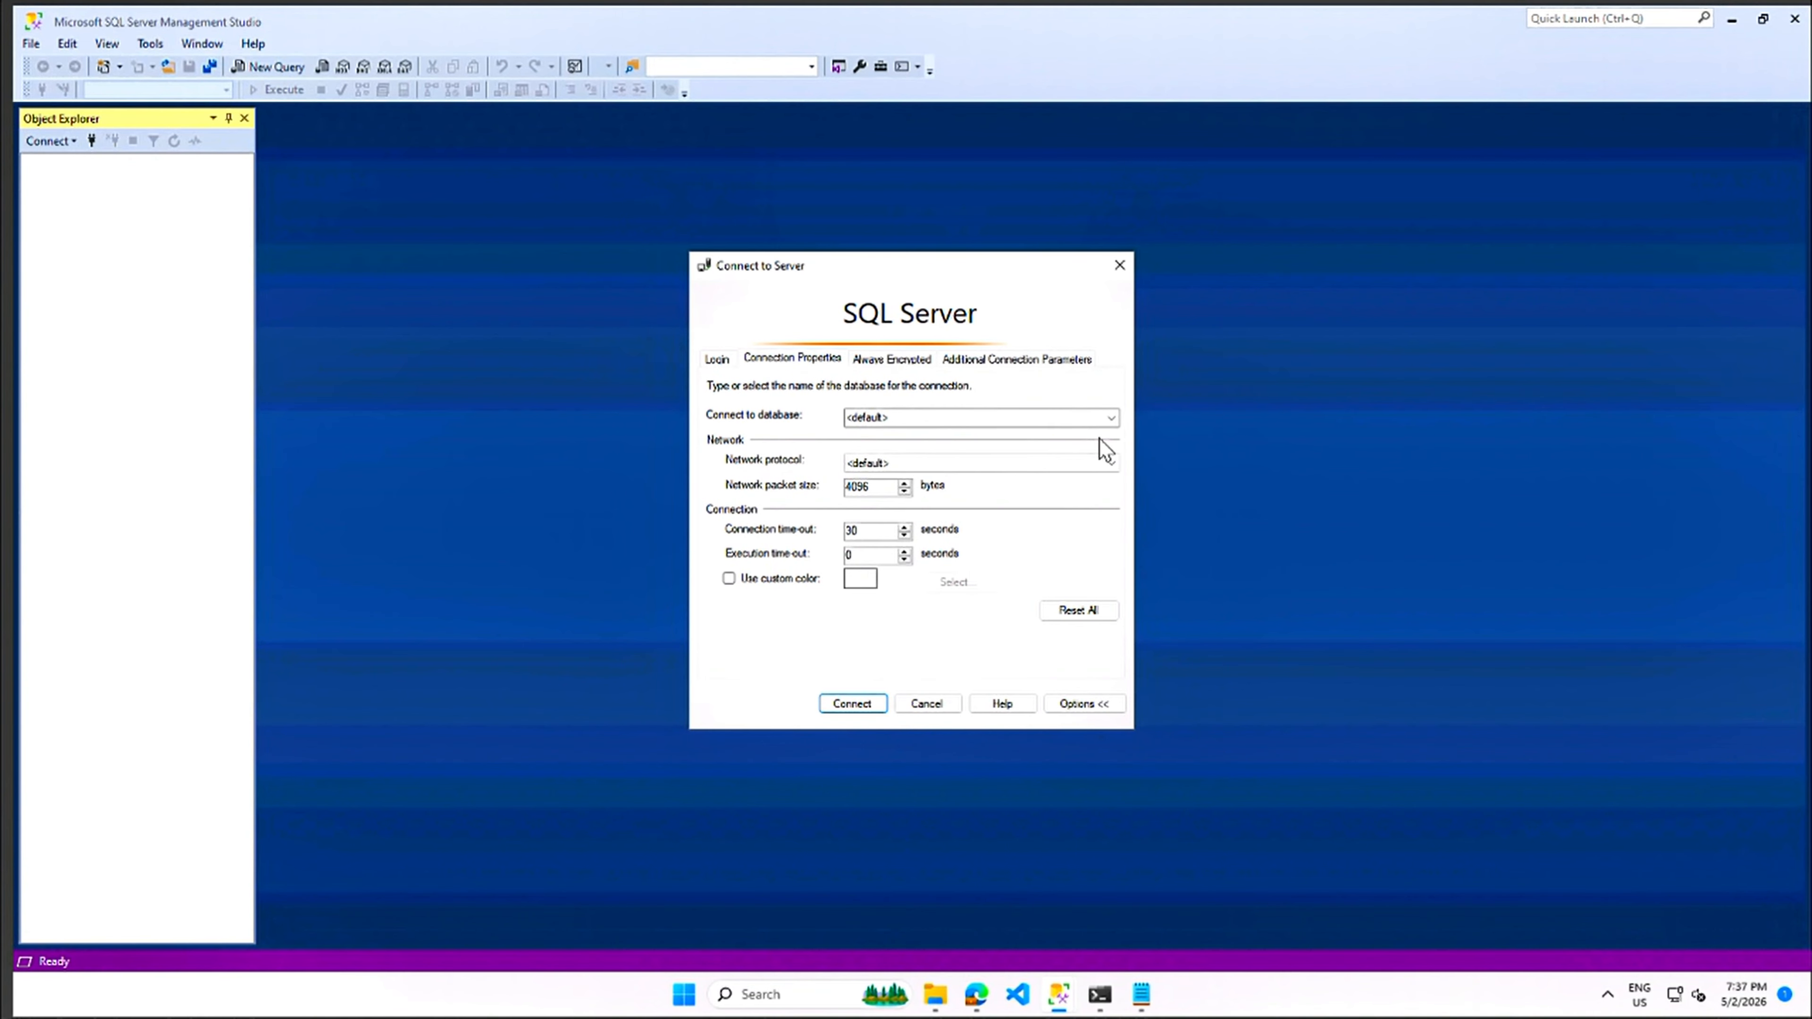
{"action": "left_click", "coordinate": [1111, 418]}
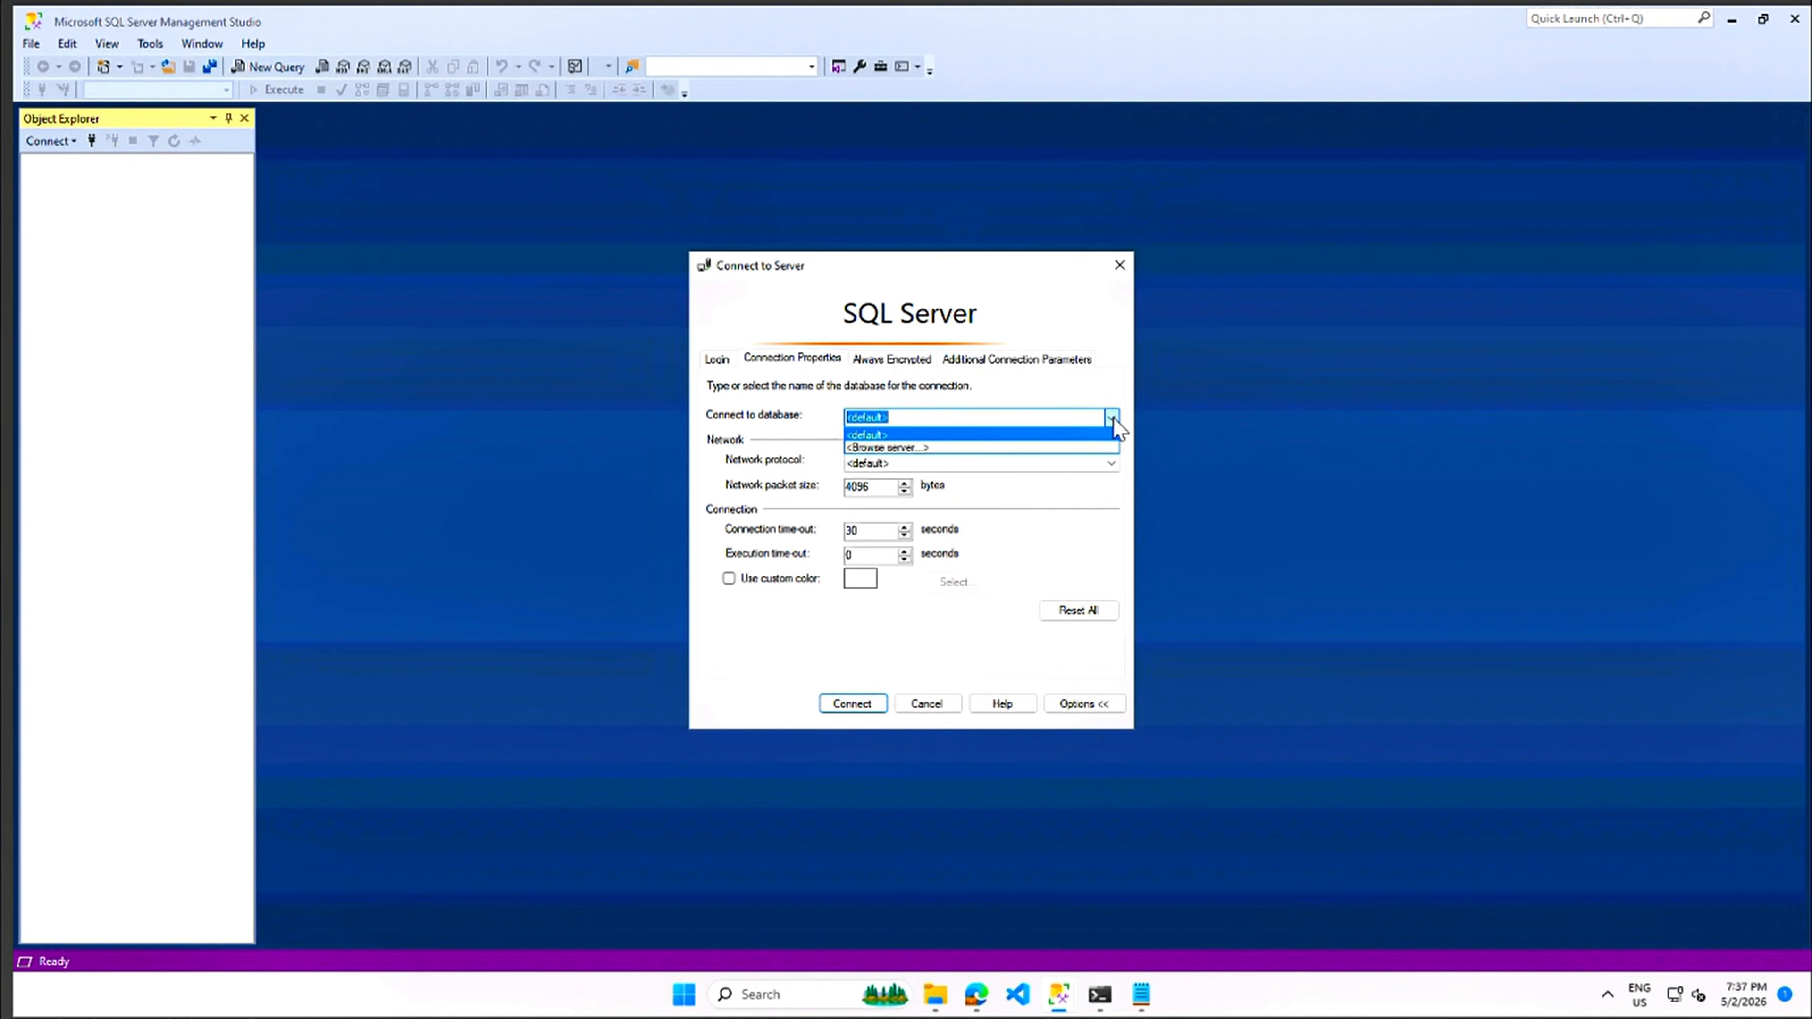
{"action": "left_click", "coordinate": [1004, 449]}
{"action": "left_click", "coordinate": [1068, 532]}
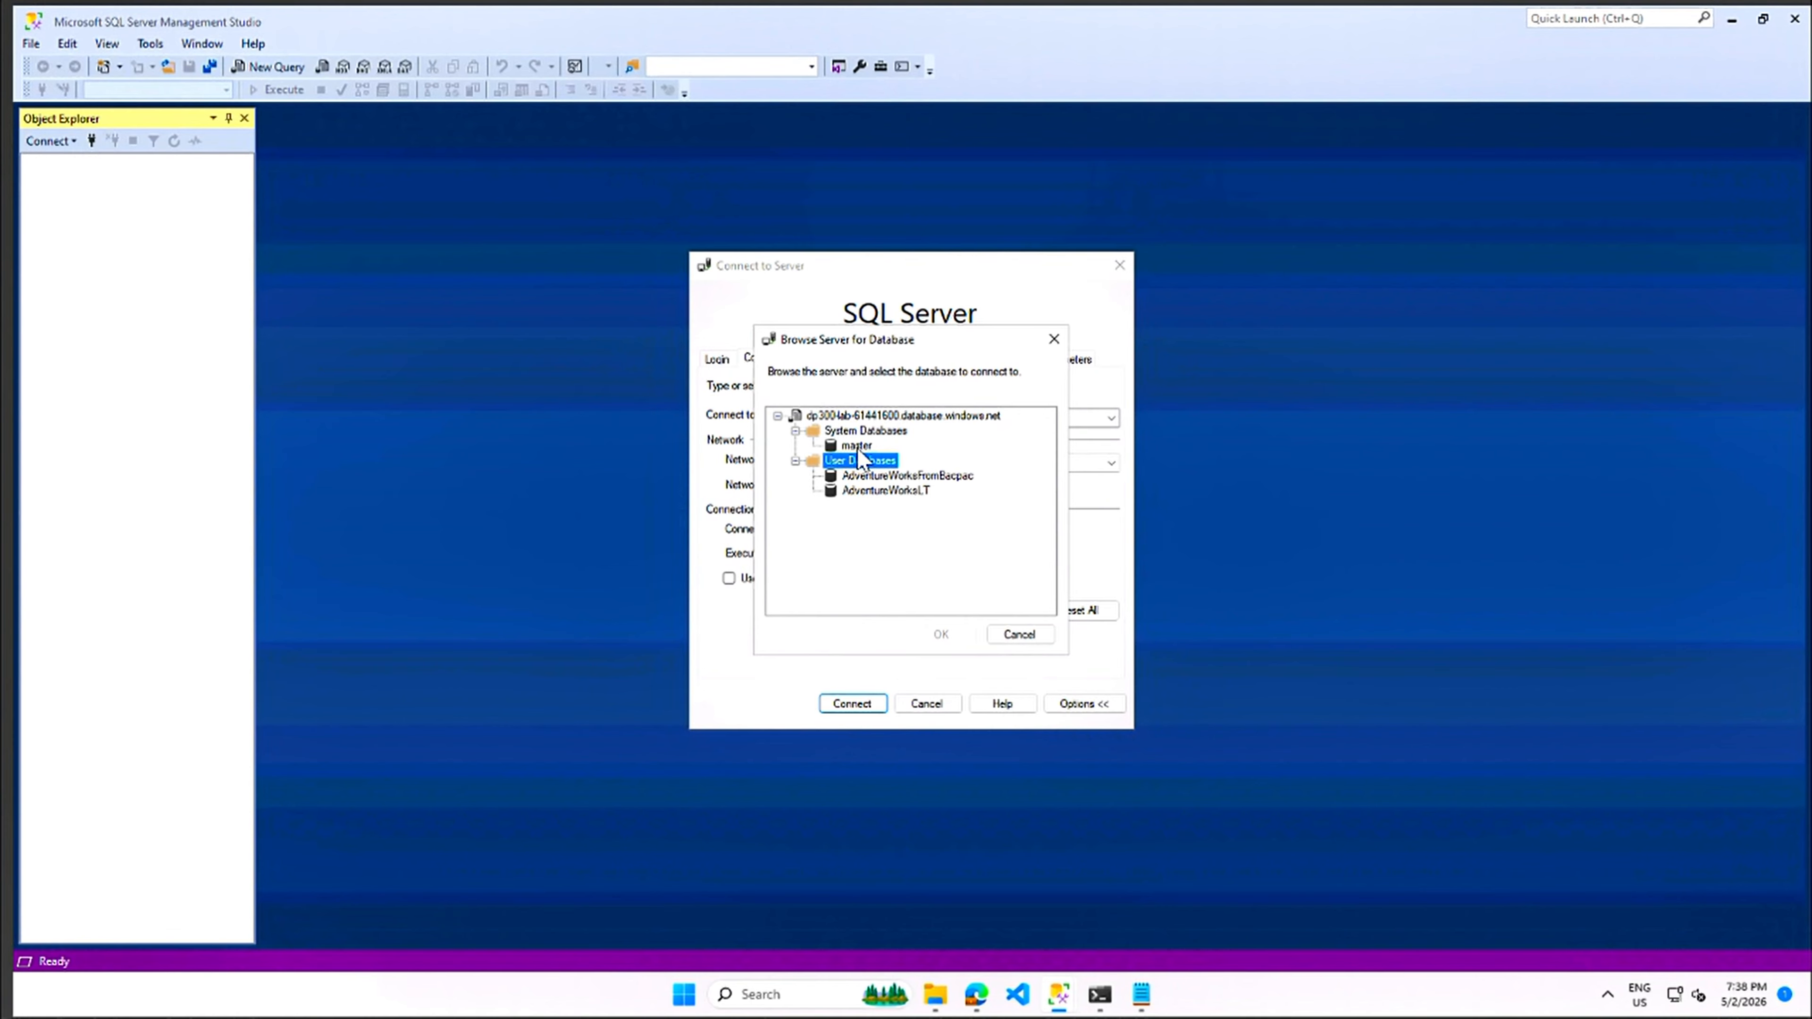
{"action": "left_click", "coordinate": [918, 479]}
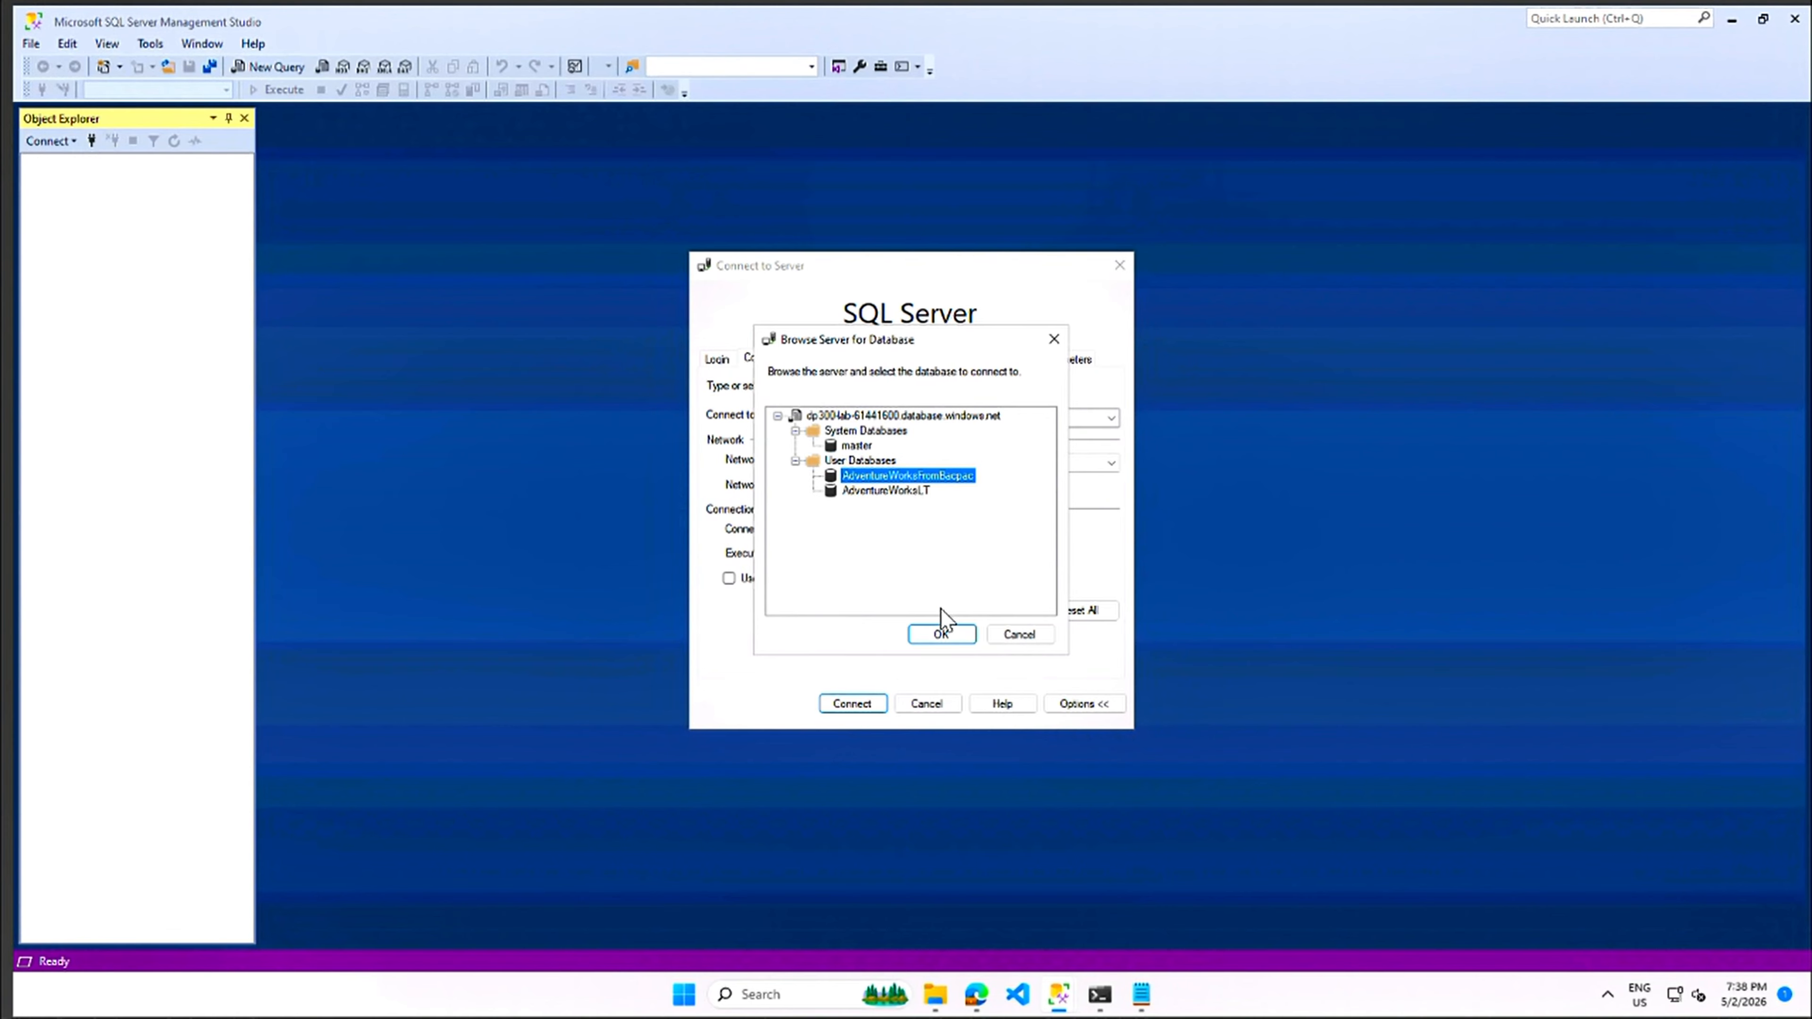
{"action": "left_click", "coordinate": [941, 635]}
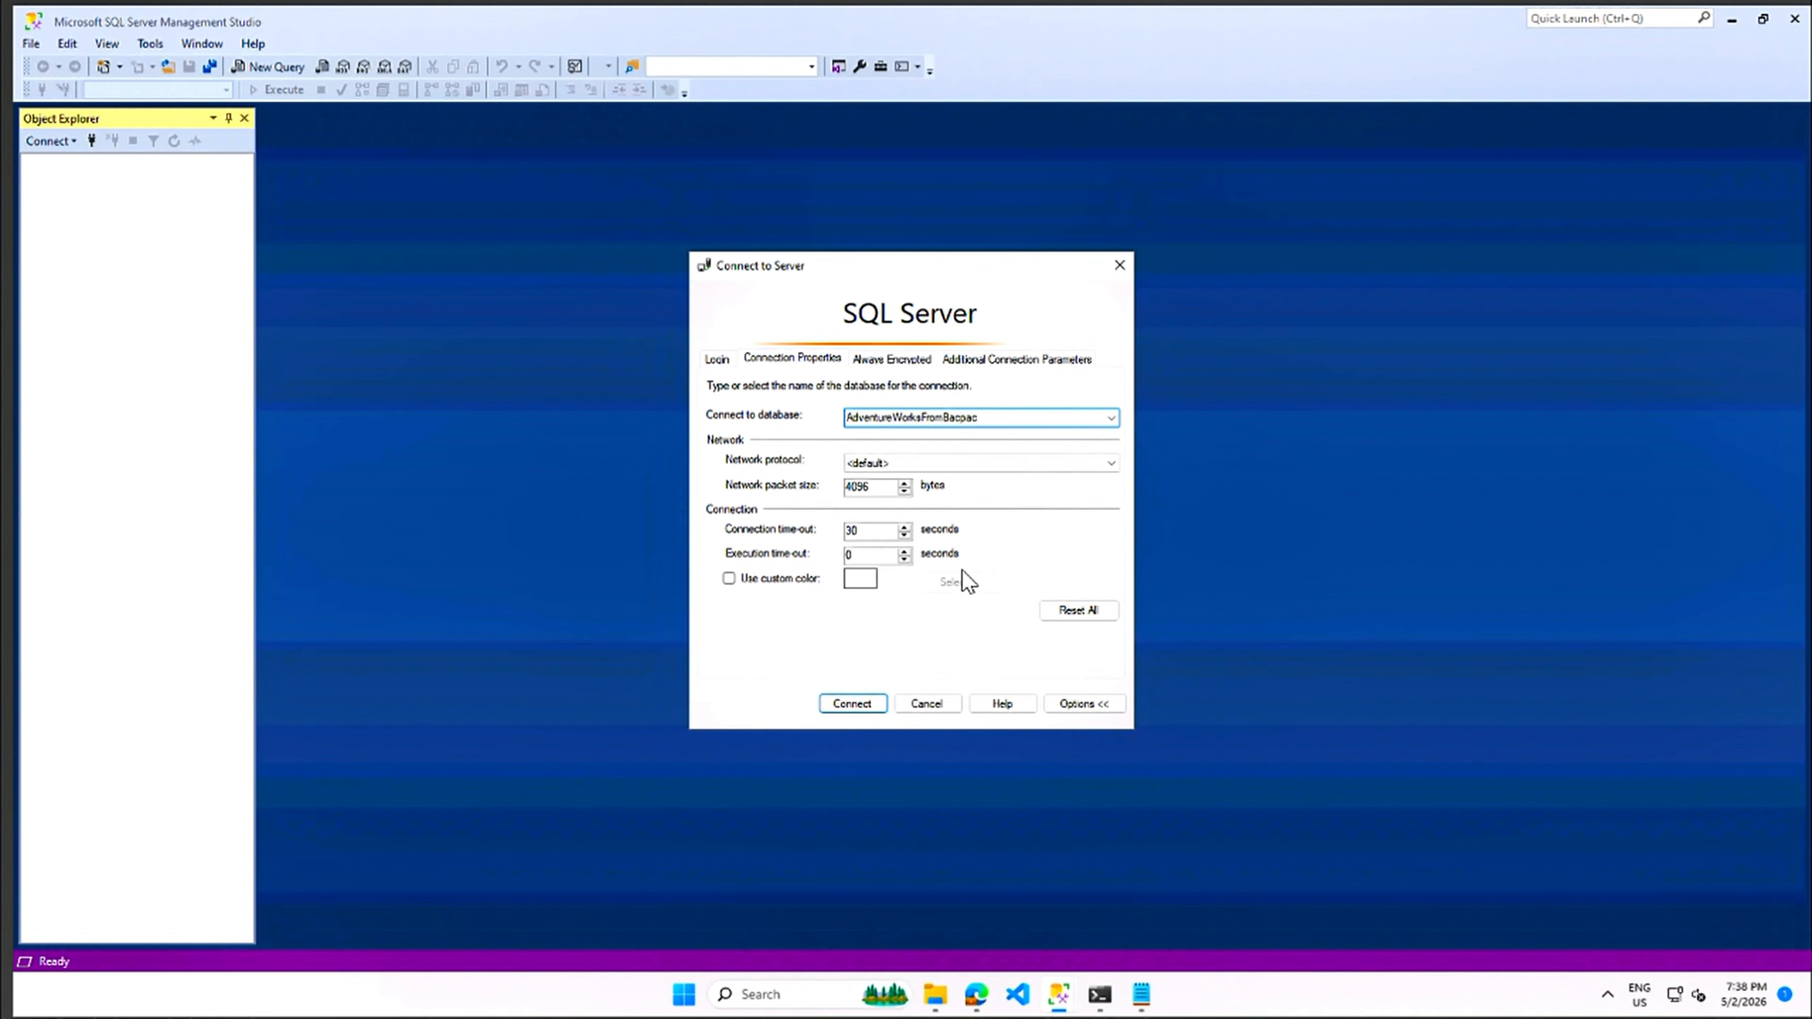
Connect with login ContainedDemo and the contained user's password
{"action": "left_click", "coordinate": [720, 360]}
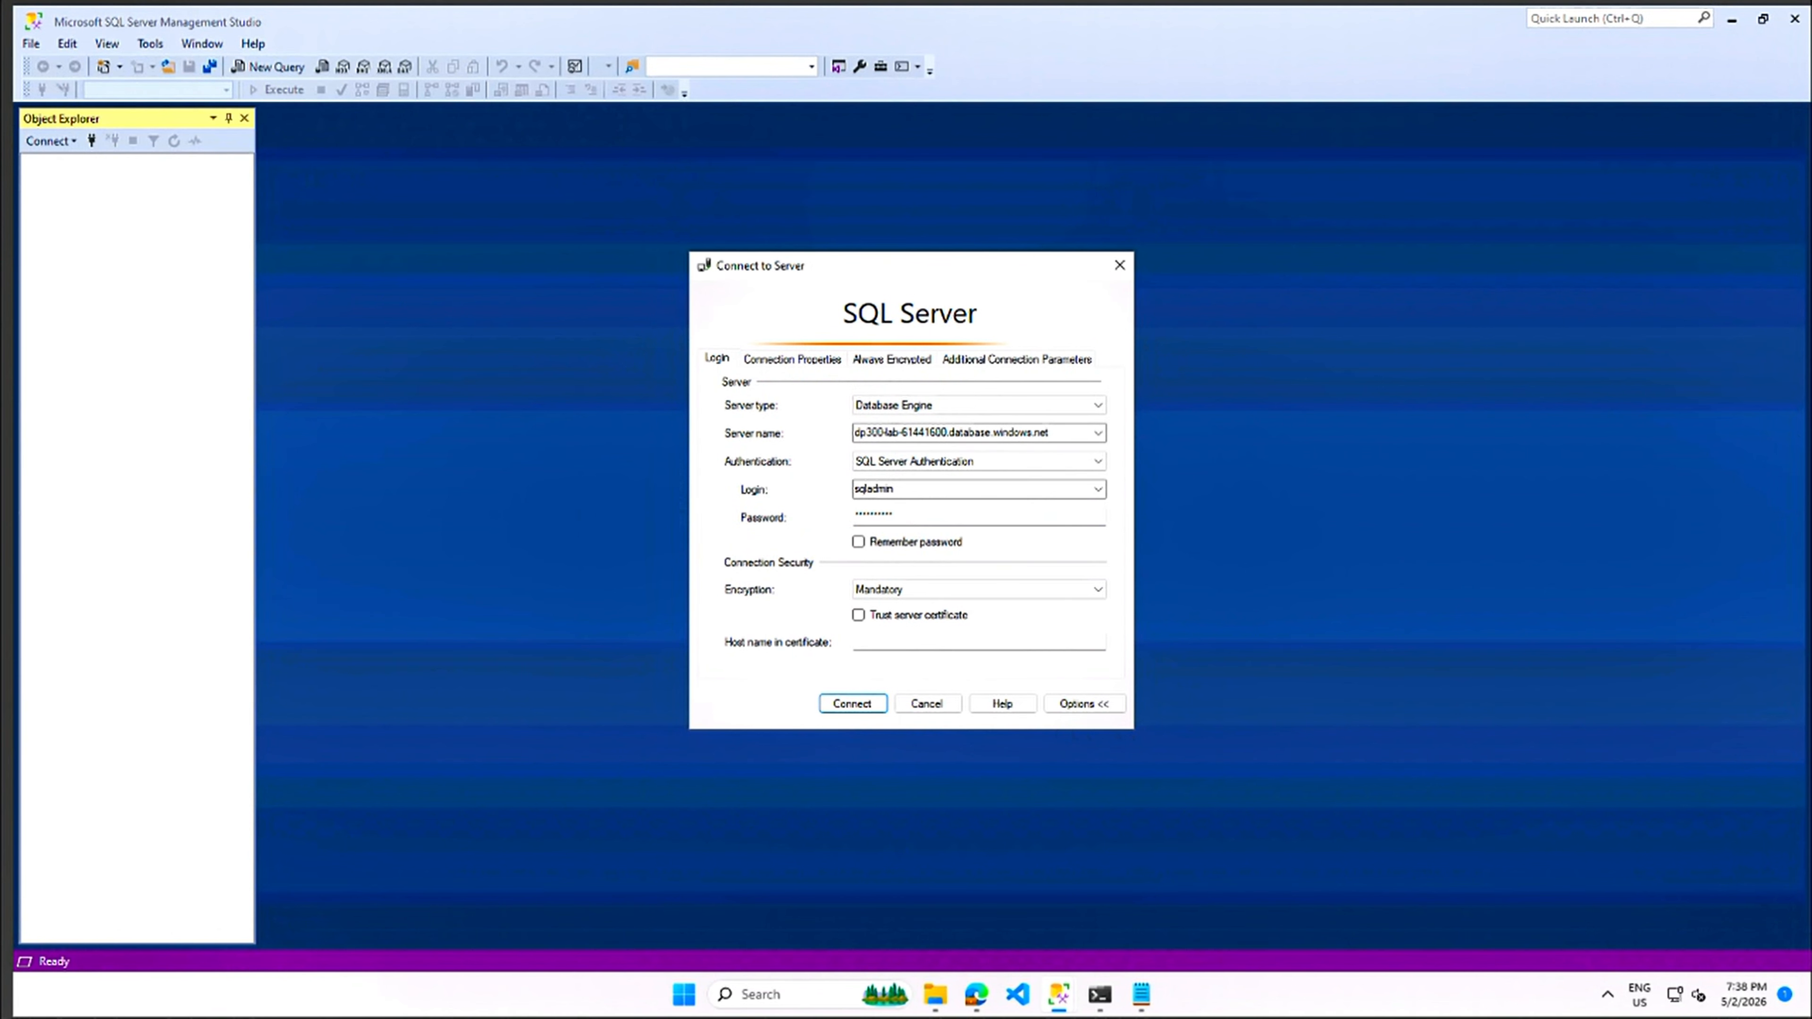
{"action": "double_click", "coordinate": [875, 490]}
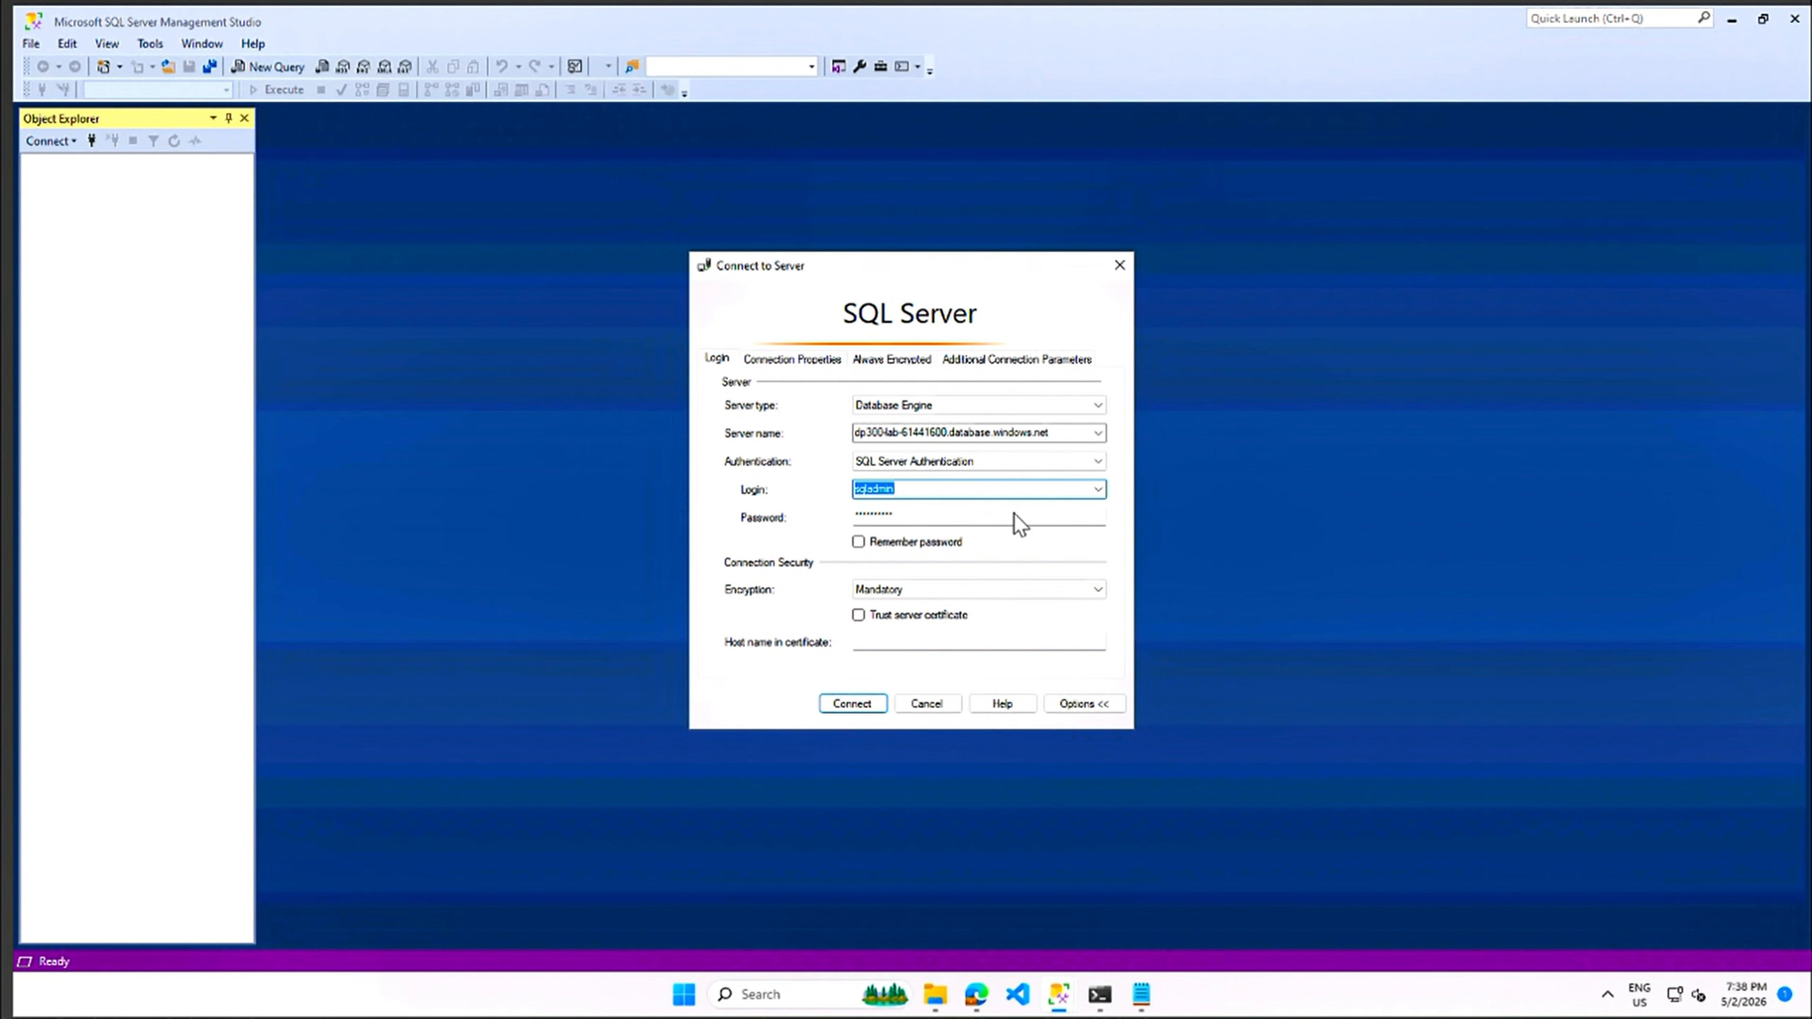
{"action": "type", "text": "ContainedDemo"}
{"action": "key", "text": "Tab"}
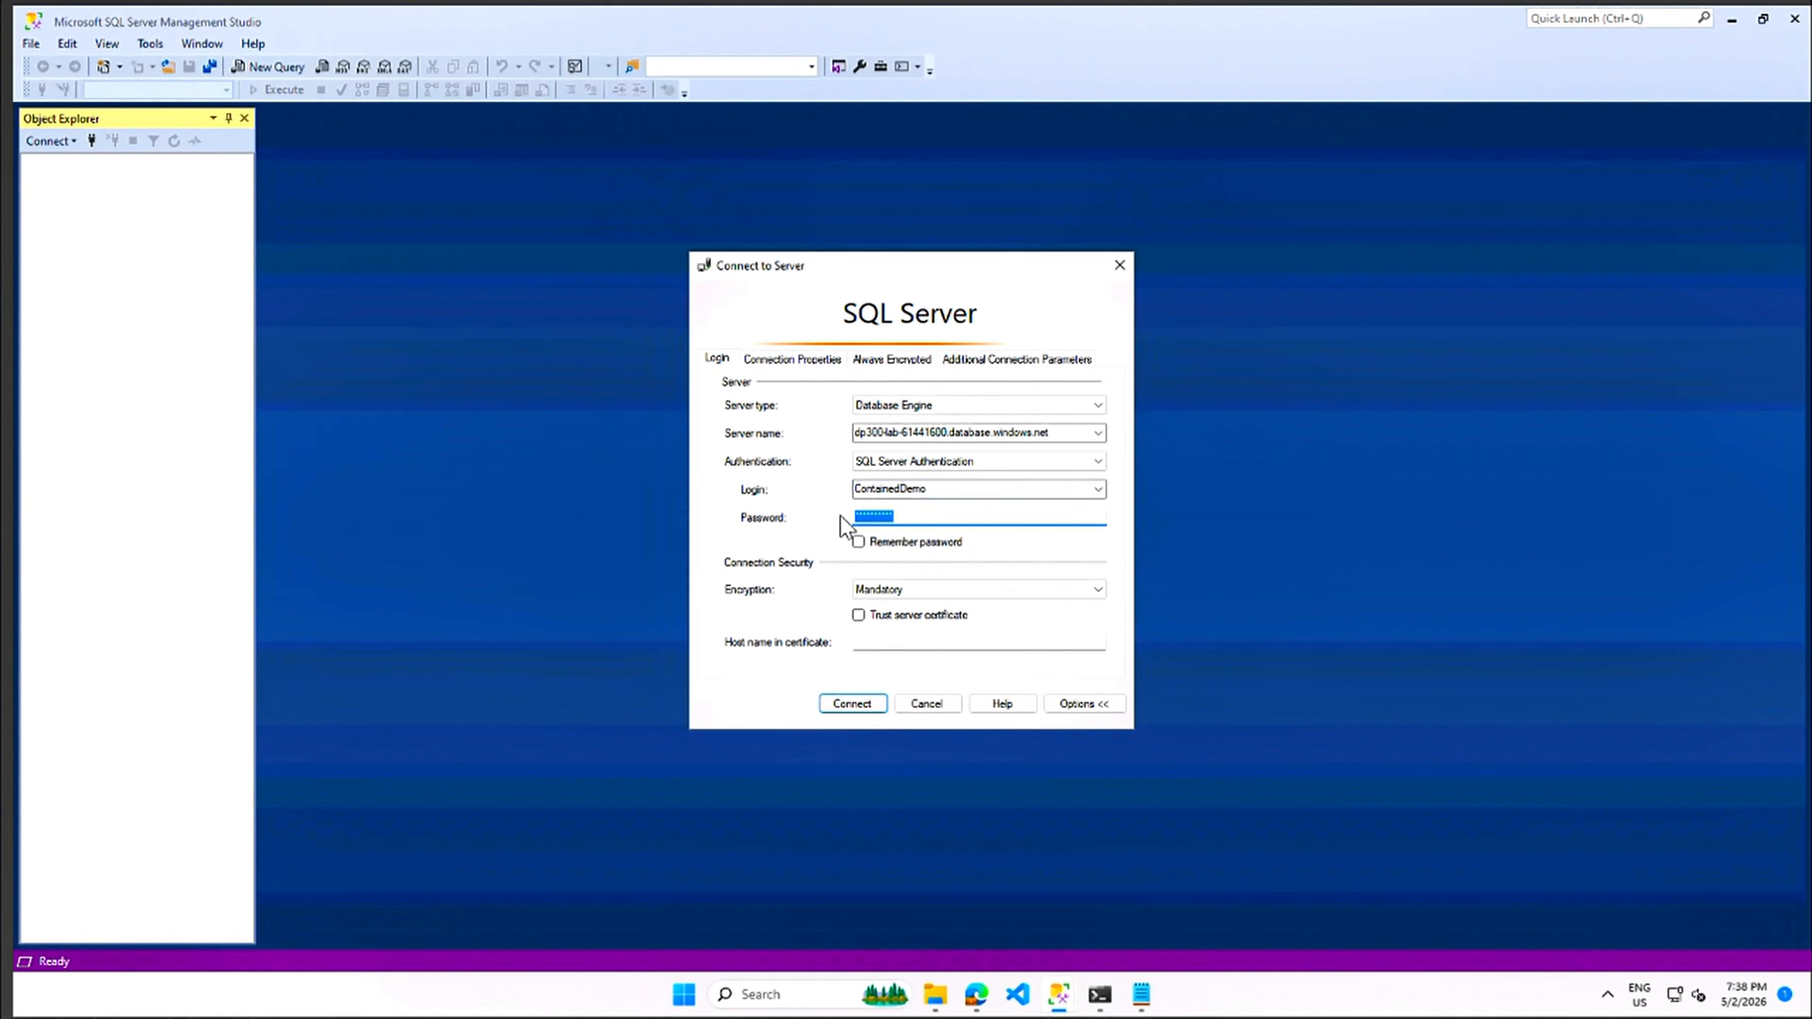
{"action": "key", "text": "BackSpace"}
{"action": "type", "text": "**********"}
{"action": "left_click", "coordinate": [854, 709]}
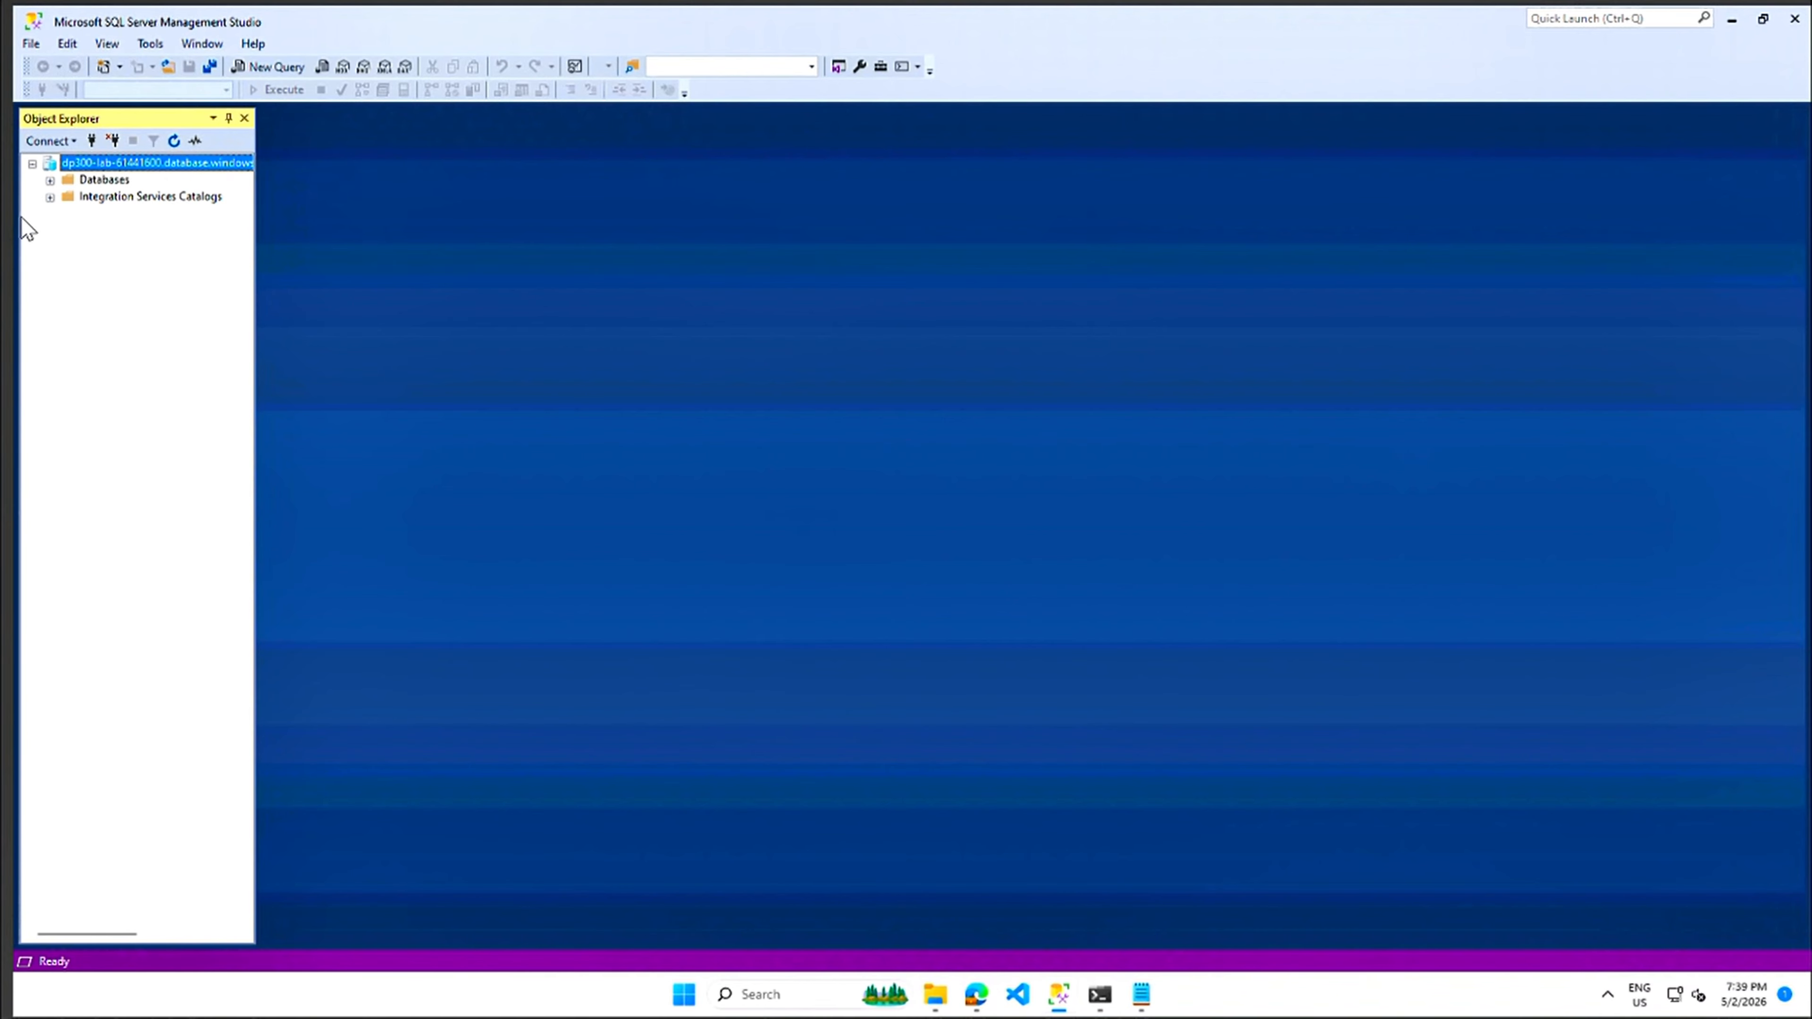
Expand Databases to confirm AdventureWorksFromBacpac is the only database listed
{"action": "left_click", "coordinate": [50, 198]}
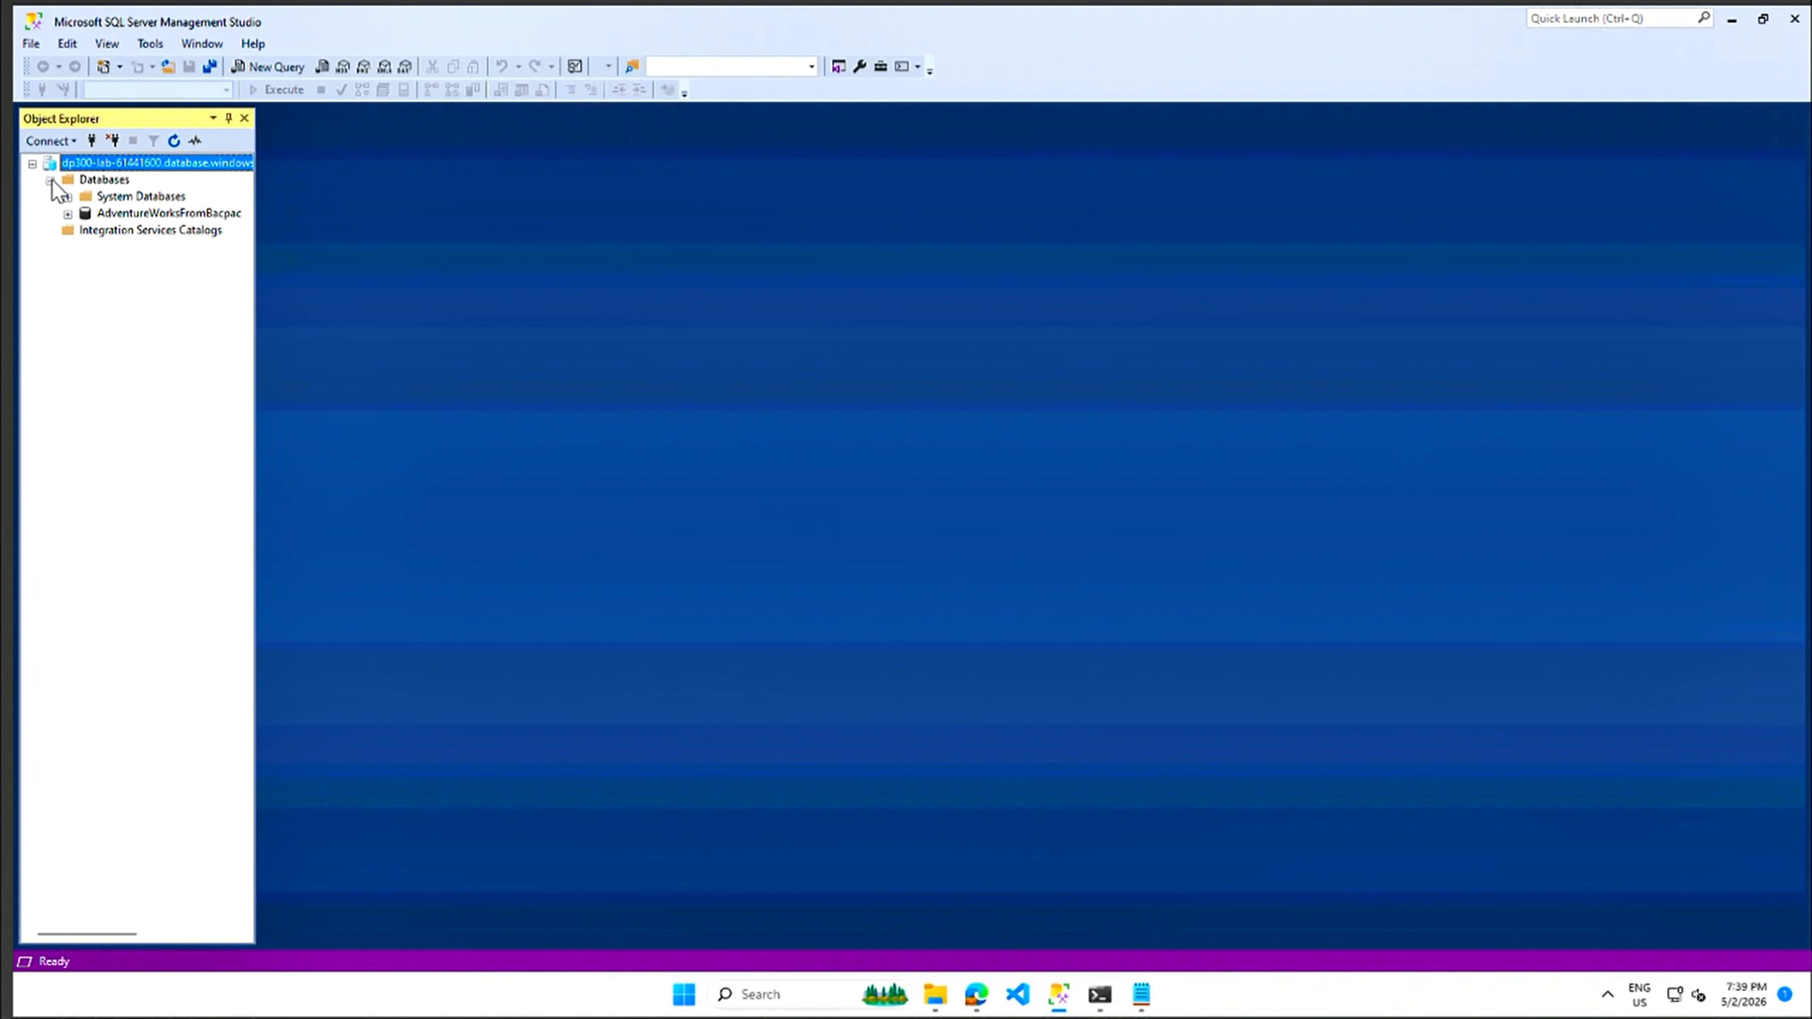
{"action": "left_click", "coordinate": [67, 215]}
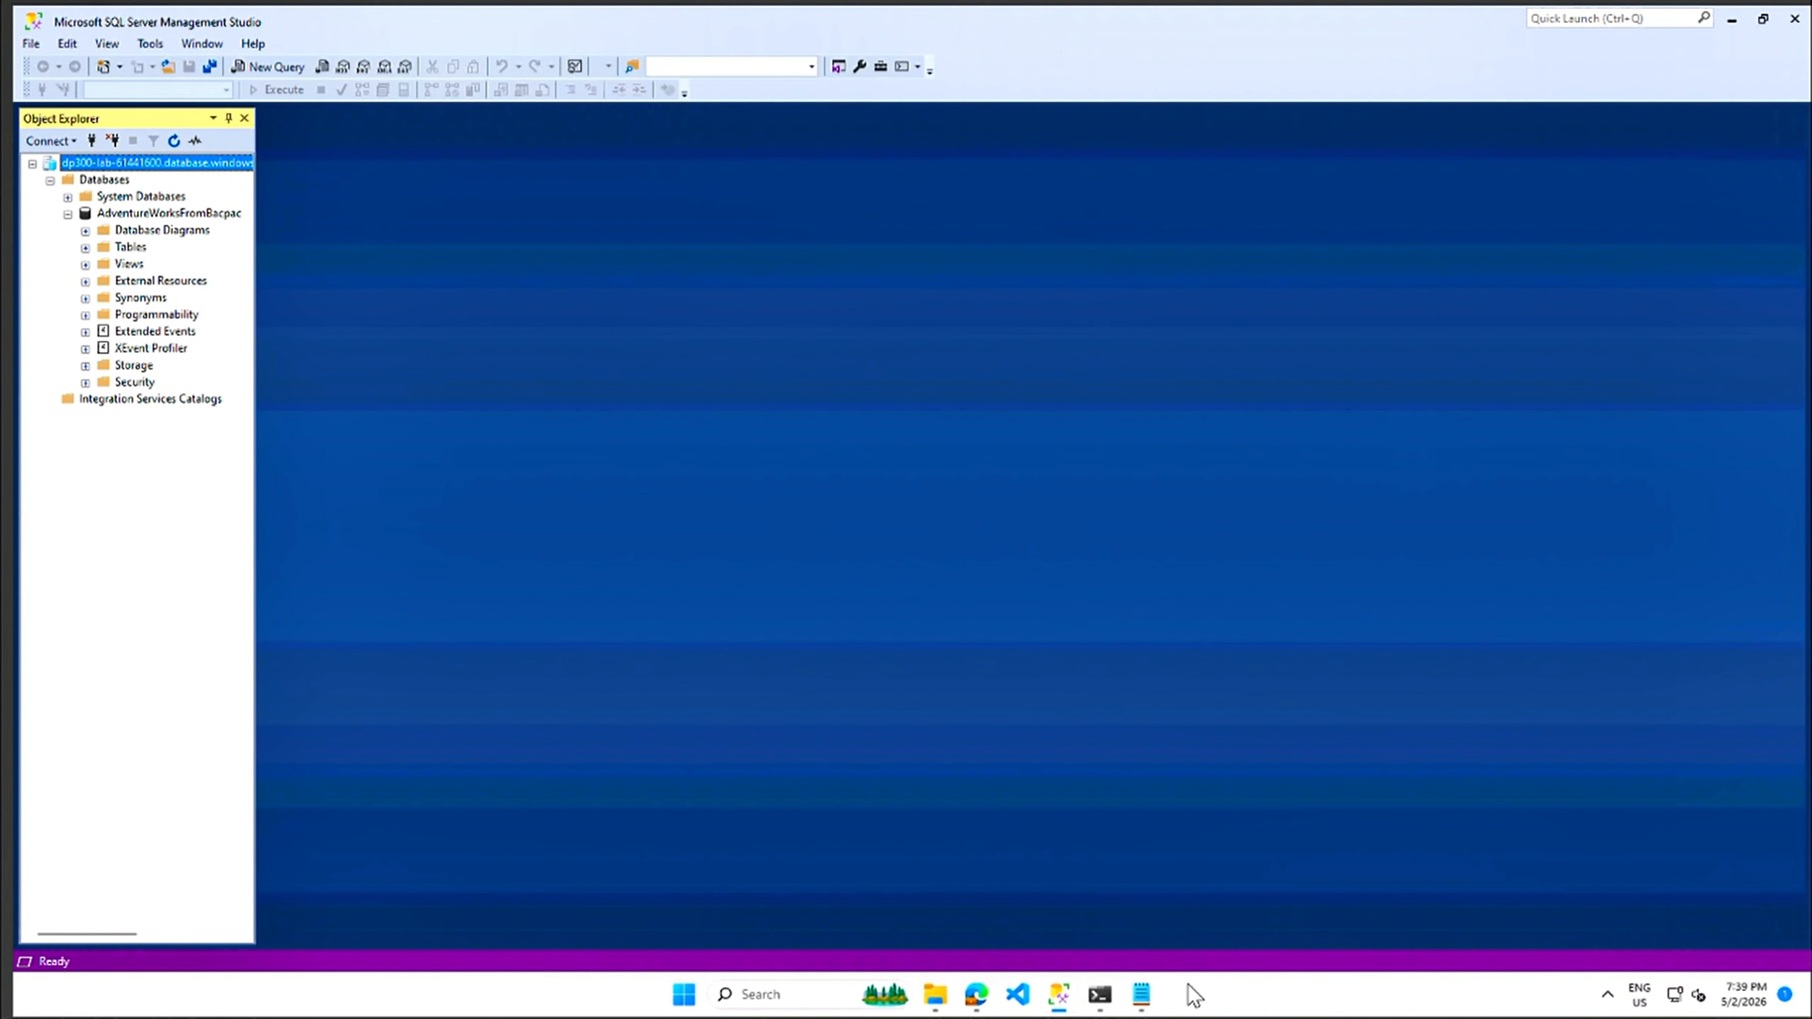
{"action": "left_click", "coordinate": [977, 996]}
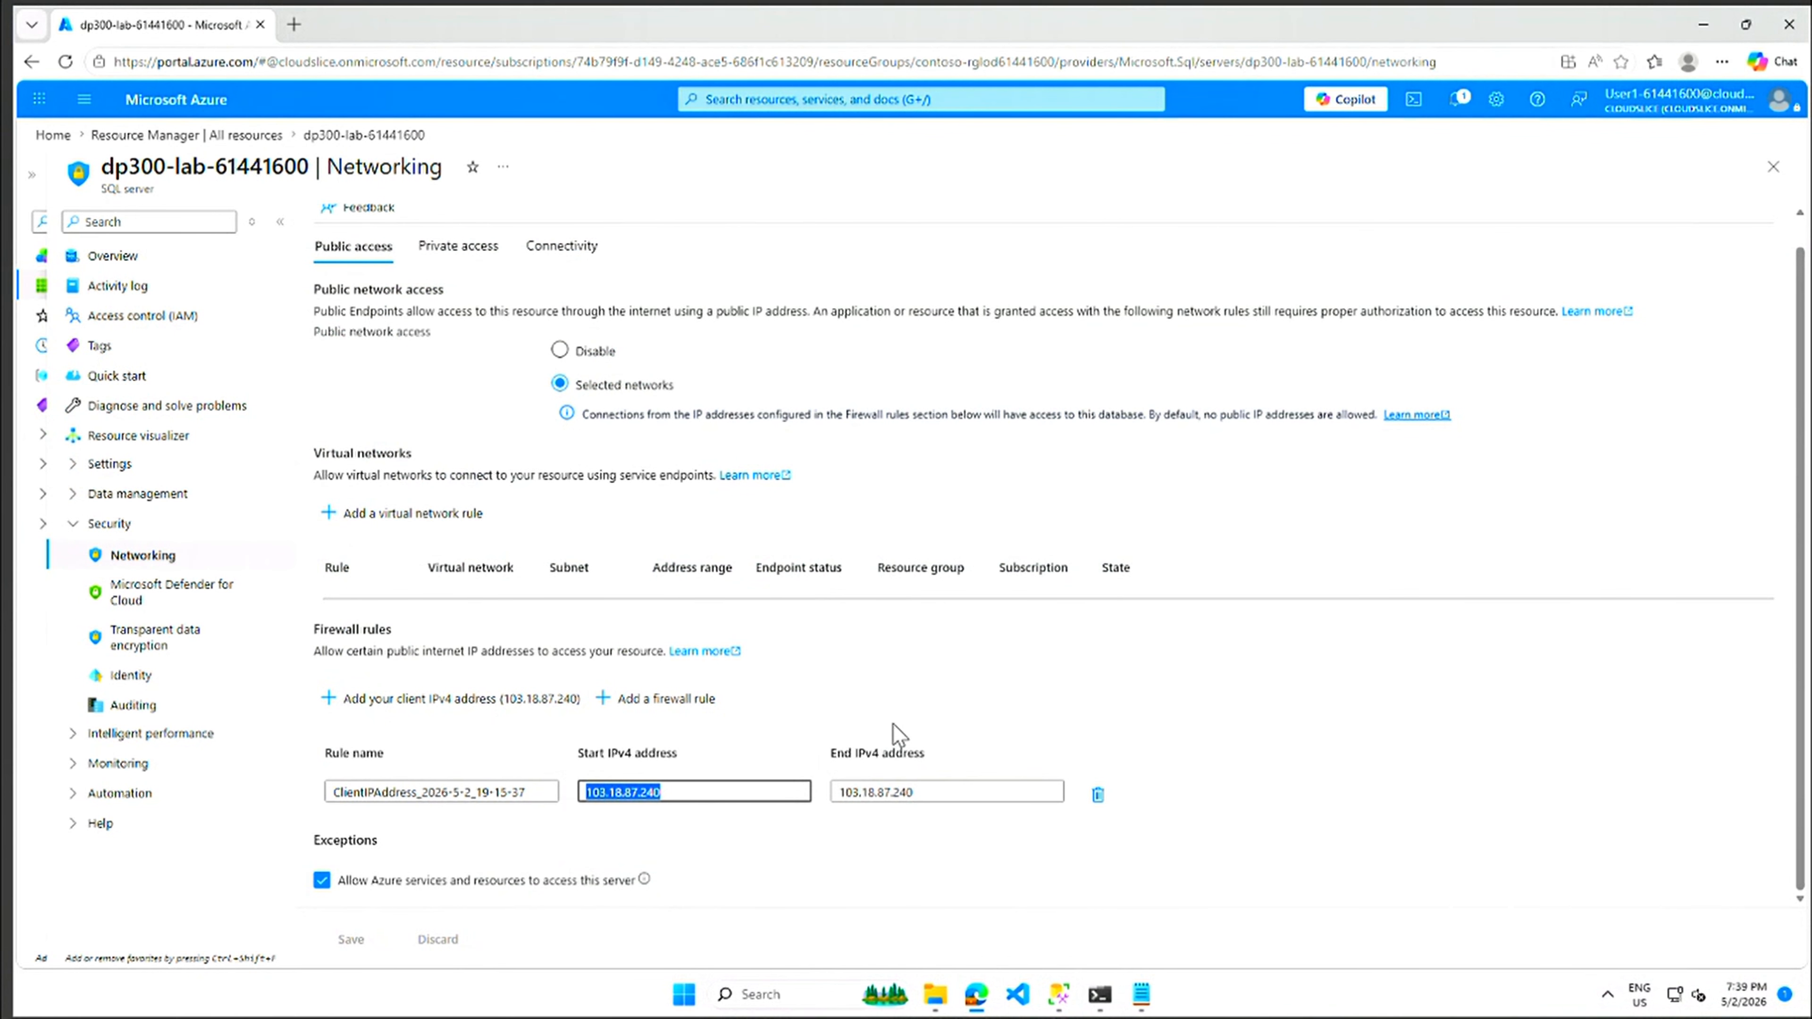
Open resource group contoso-rglod61441600 from Home > Resource groups and begin deleting it
{"action": "left_click", "coordinate": [54, 136]}
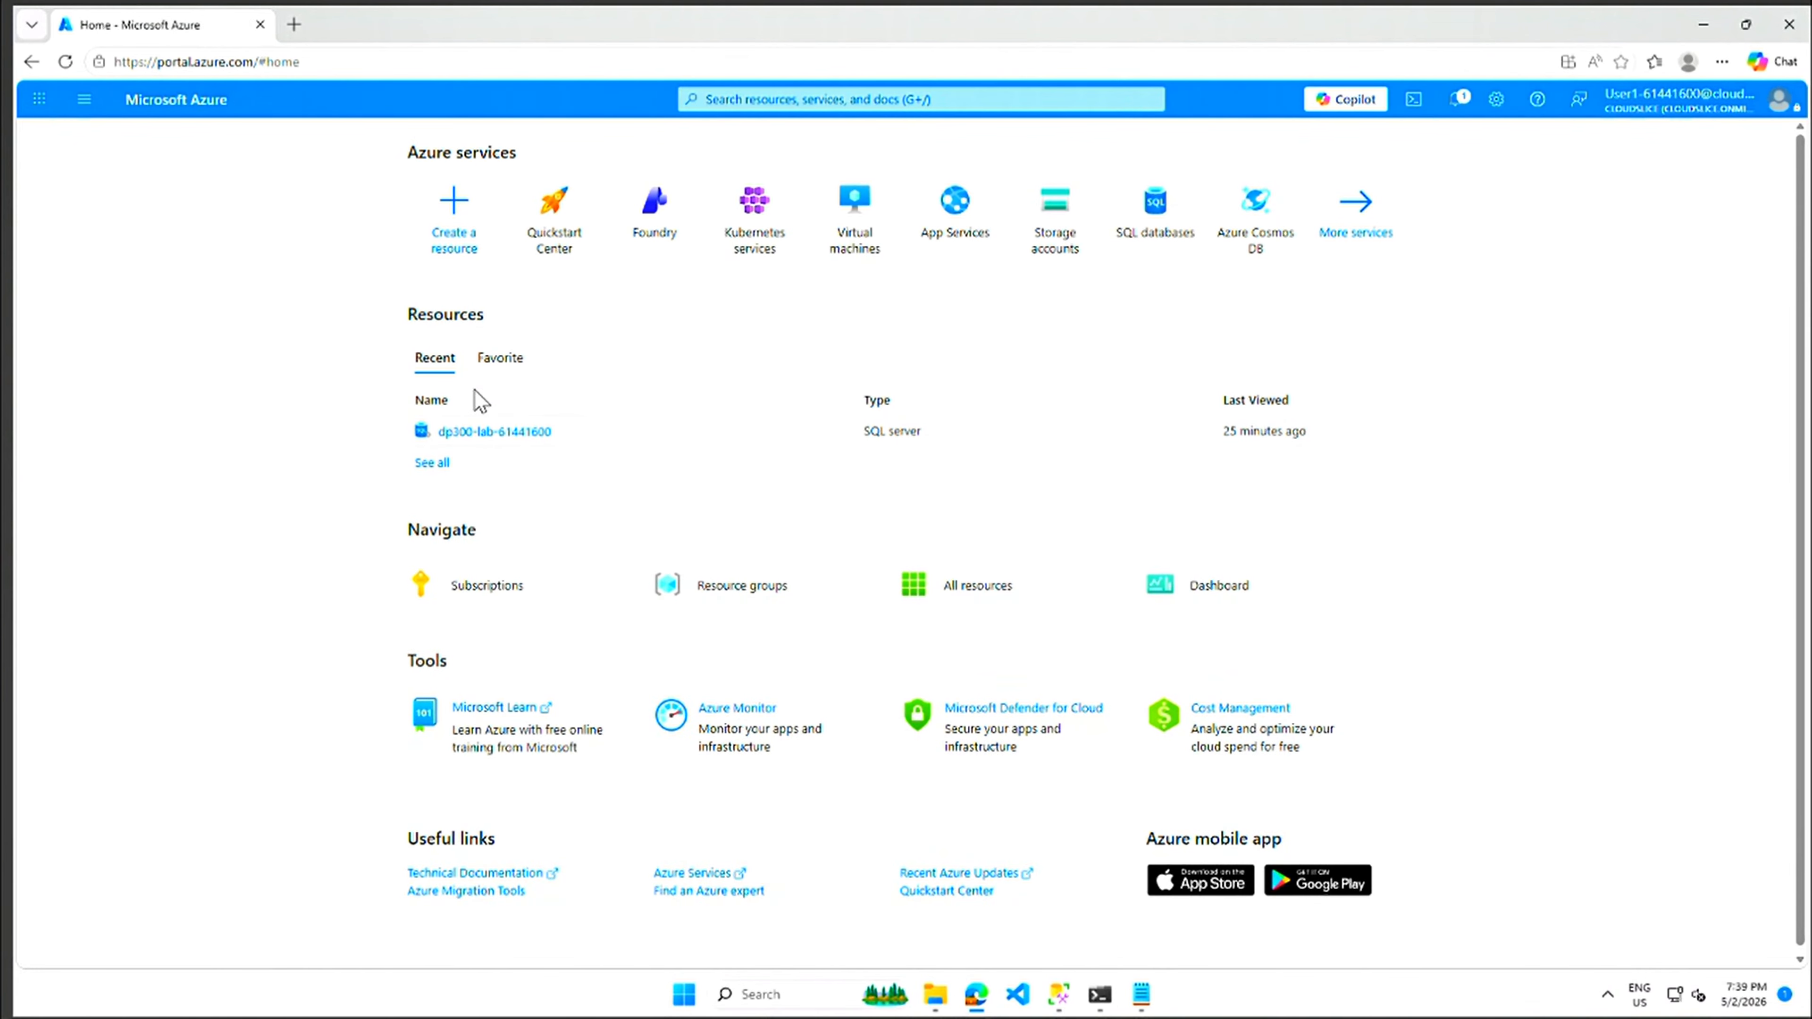
{"action": "left_click", "coordinate": [762, 590]}
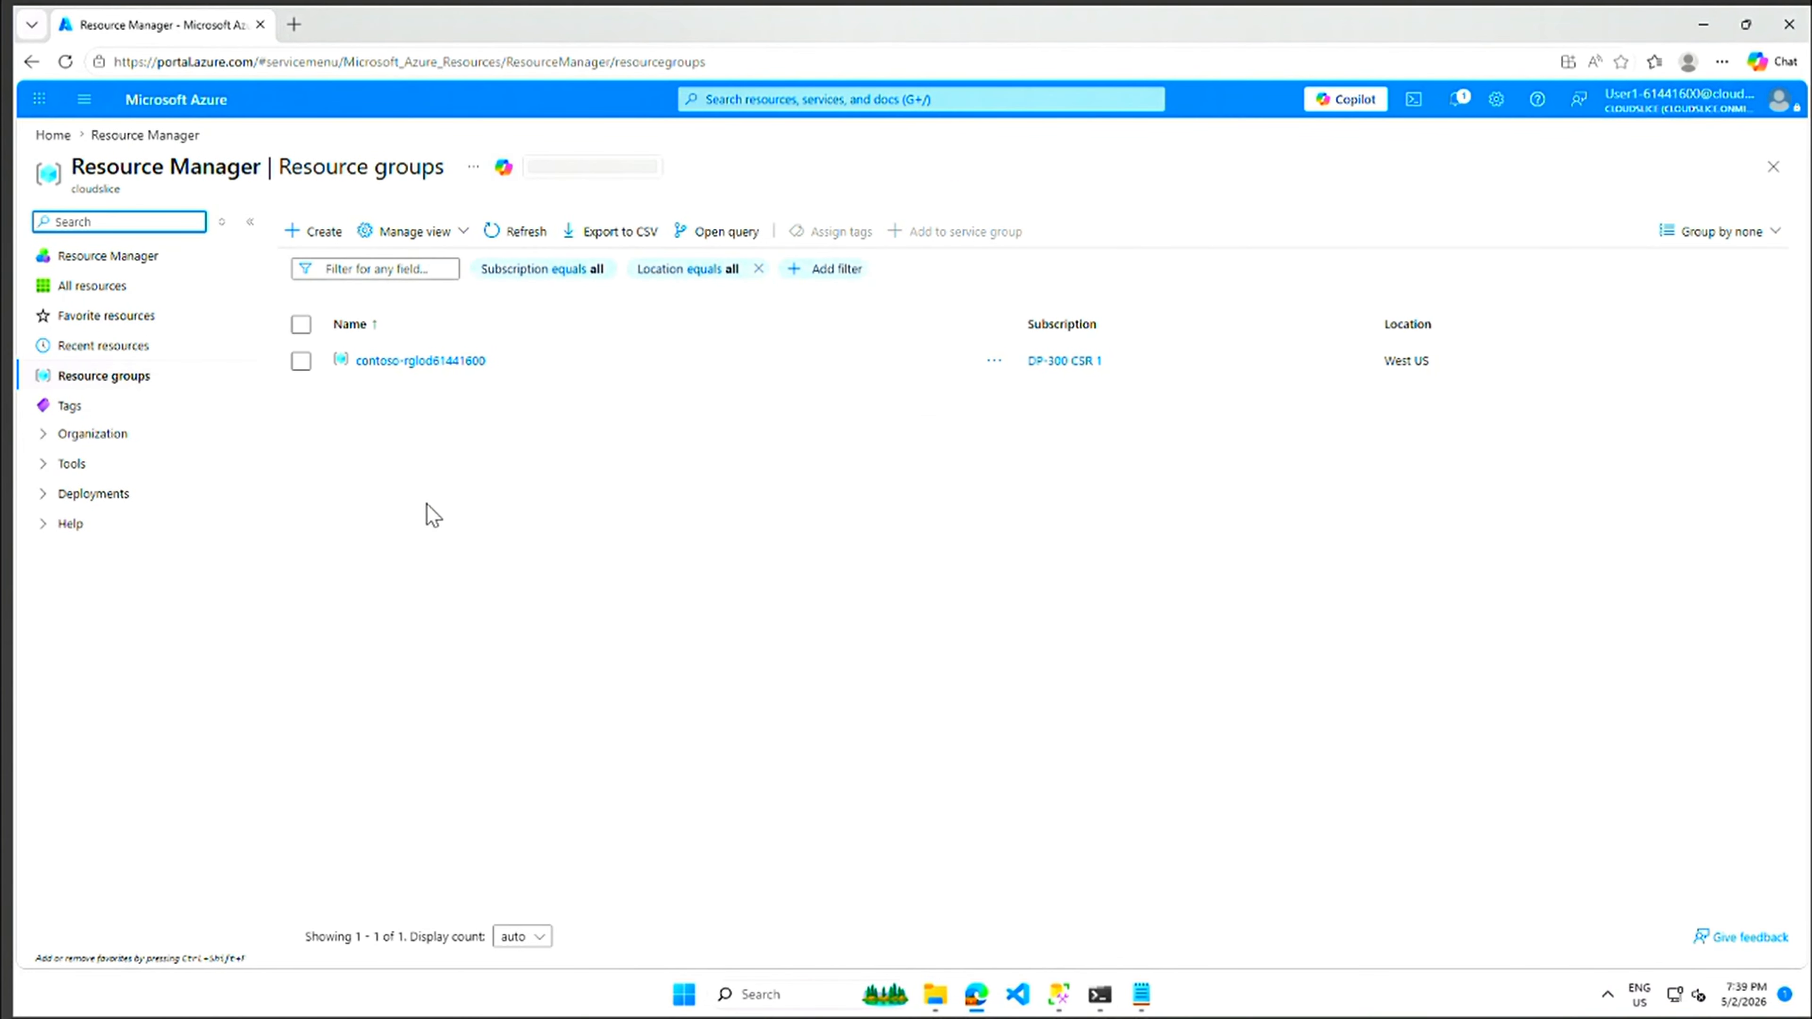
{"action": "left_click", "coordinate": [420, 358]}
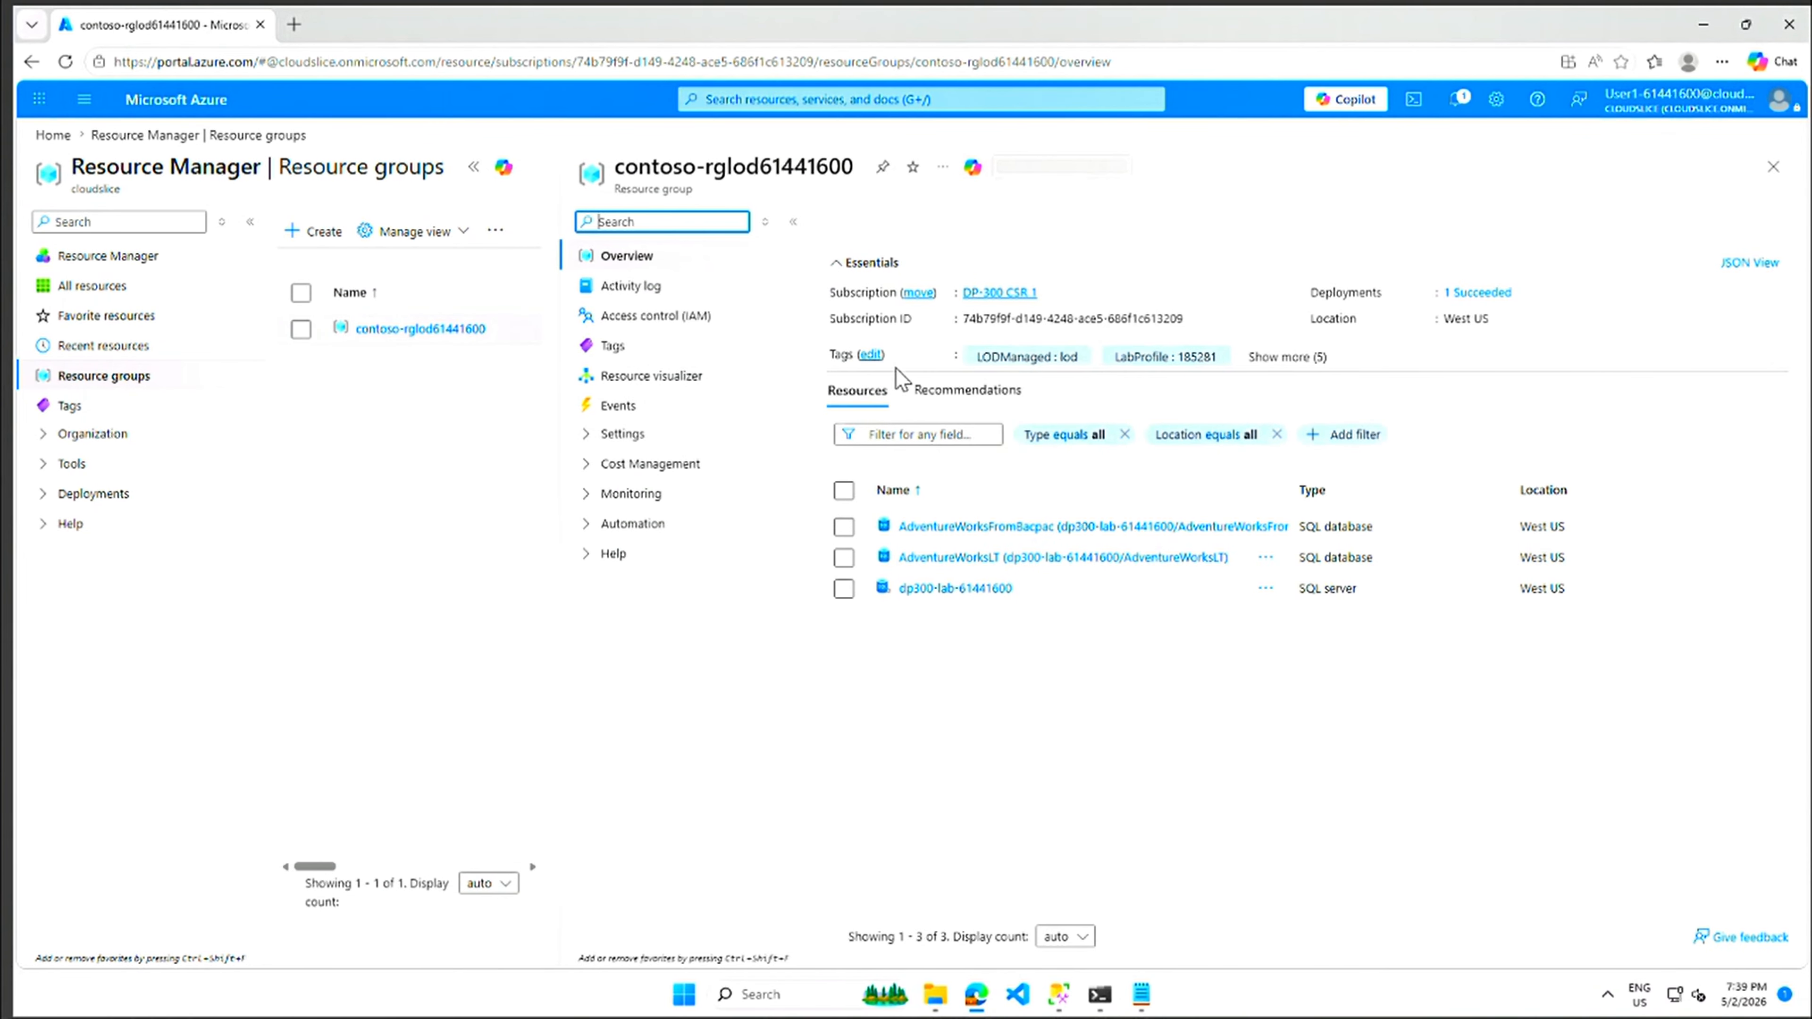
{"action": "left_click", "coordinate": [1117, 222]}
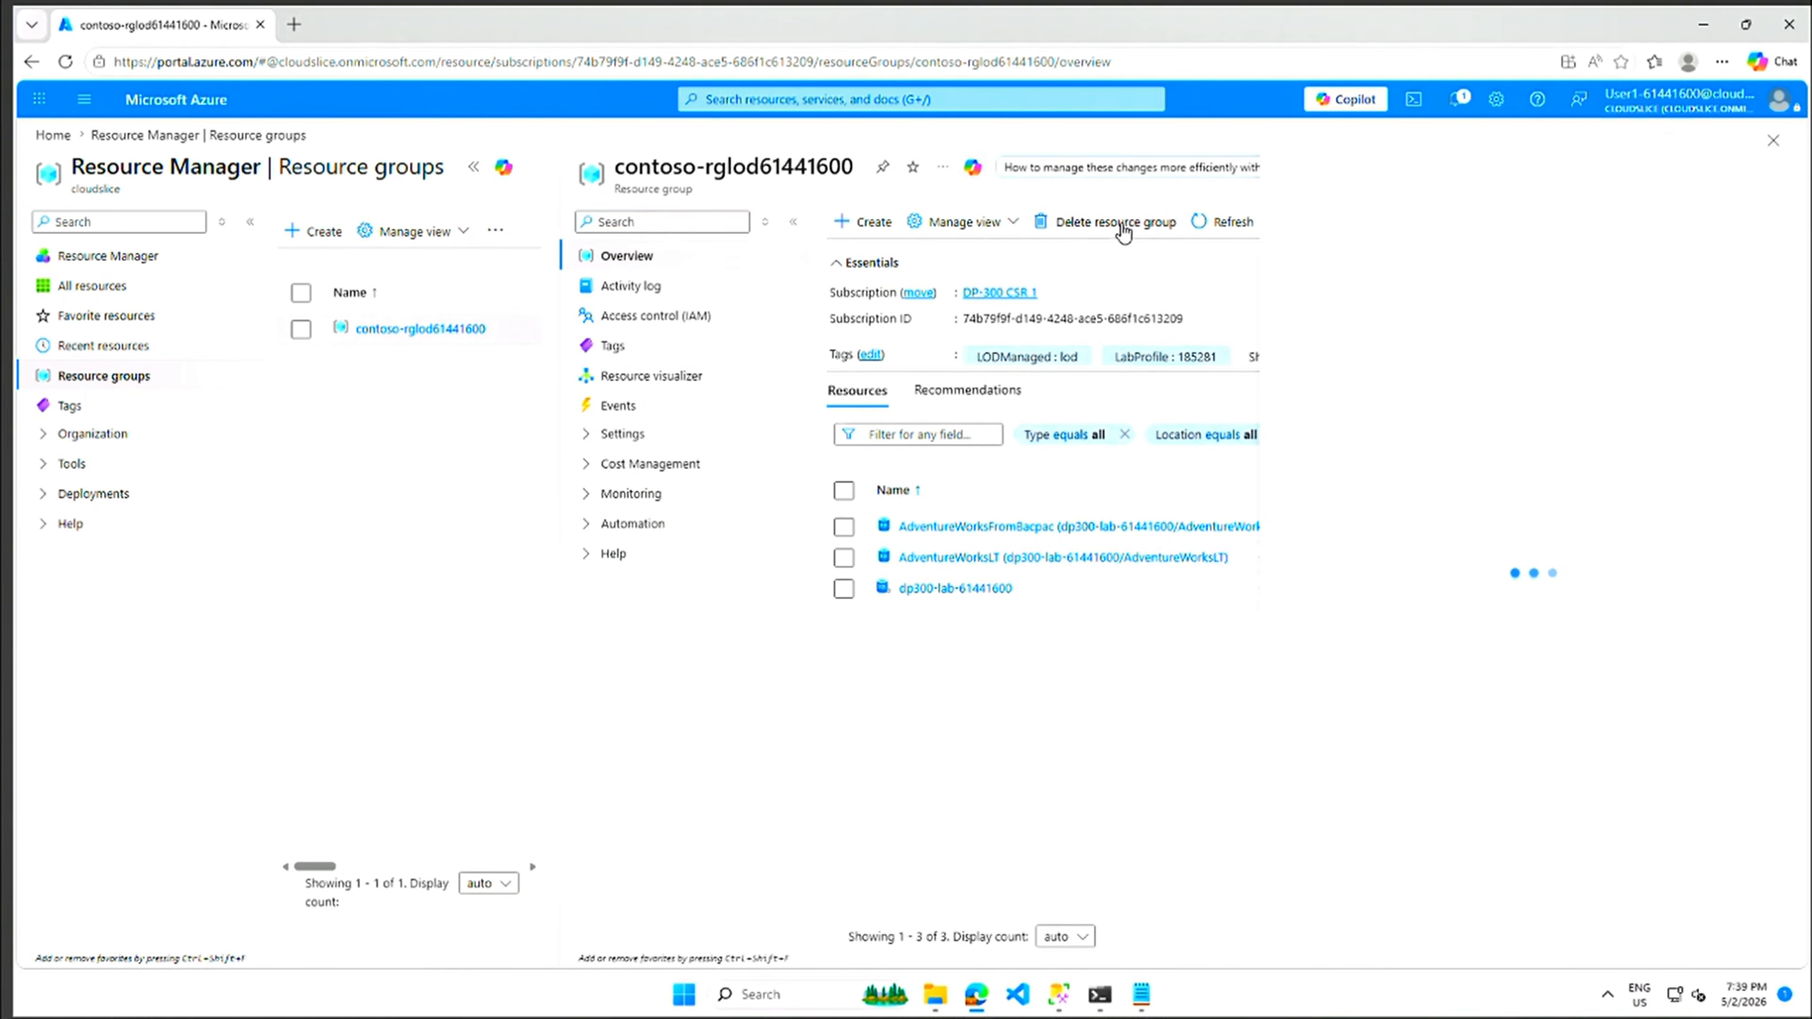
Paste contoso-rglod61441600 as the confirmation name and confirm the permanent deletion
{"action": "left_click", "coordinate": [1195, 273]}
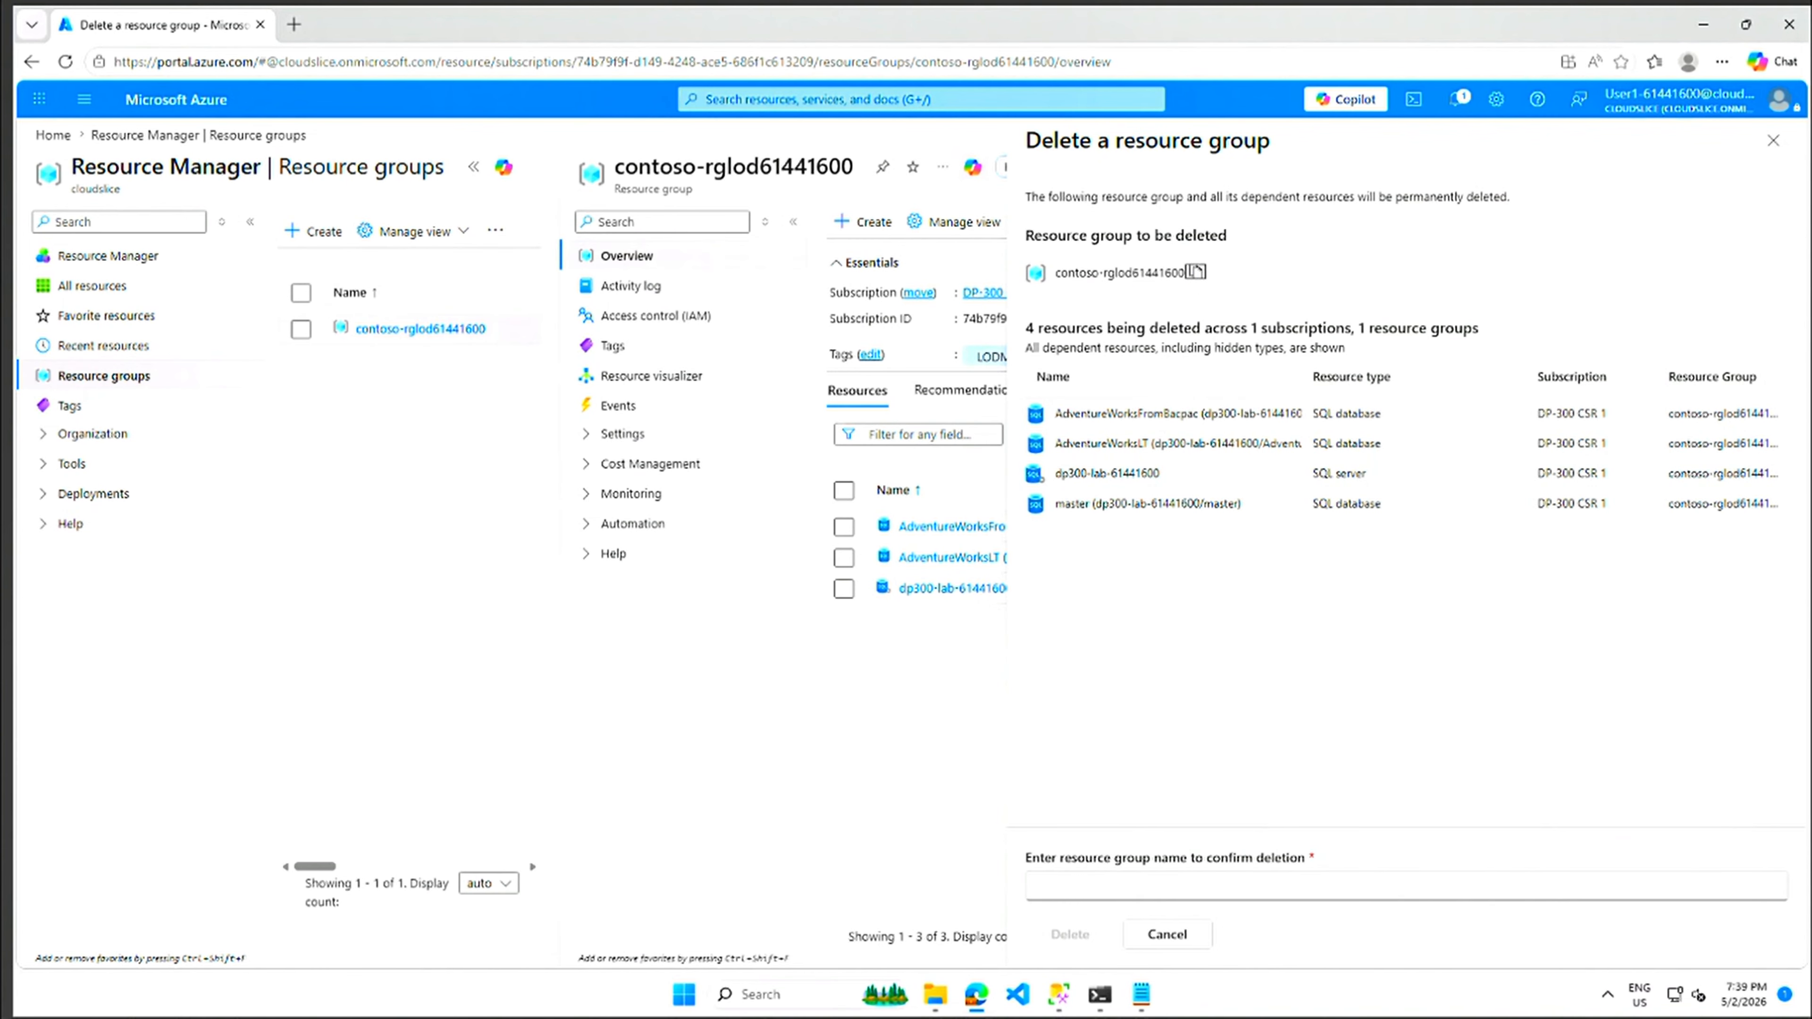
{"action": "left_click", "coordinate": [1106, 886]}
{"action": "right_click", "coordinate": [1082, 885]}
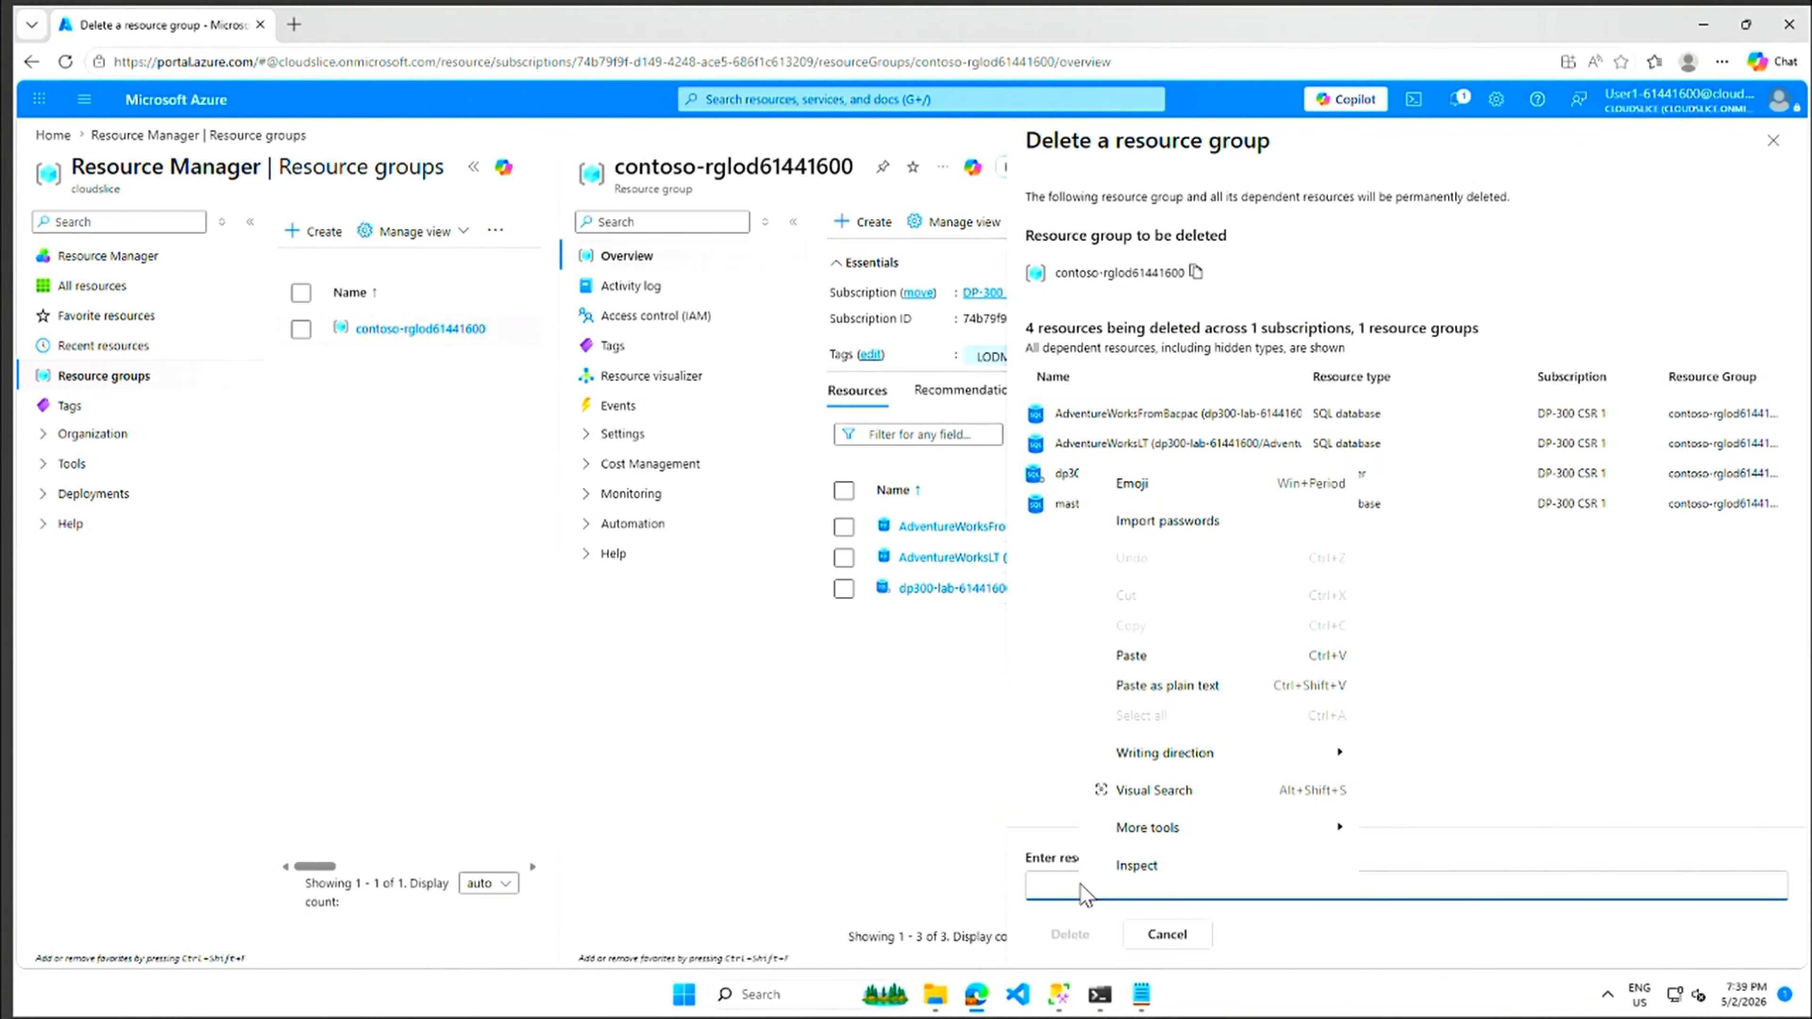
{"action": "left_click", "coordinate": [1138, 654]}
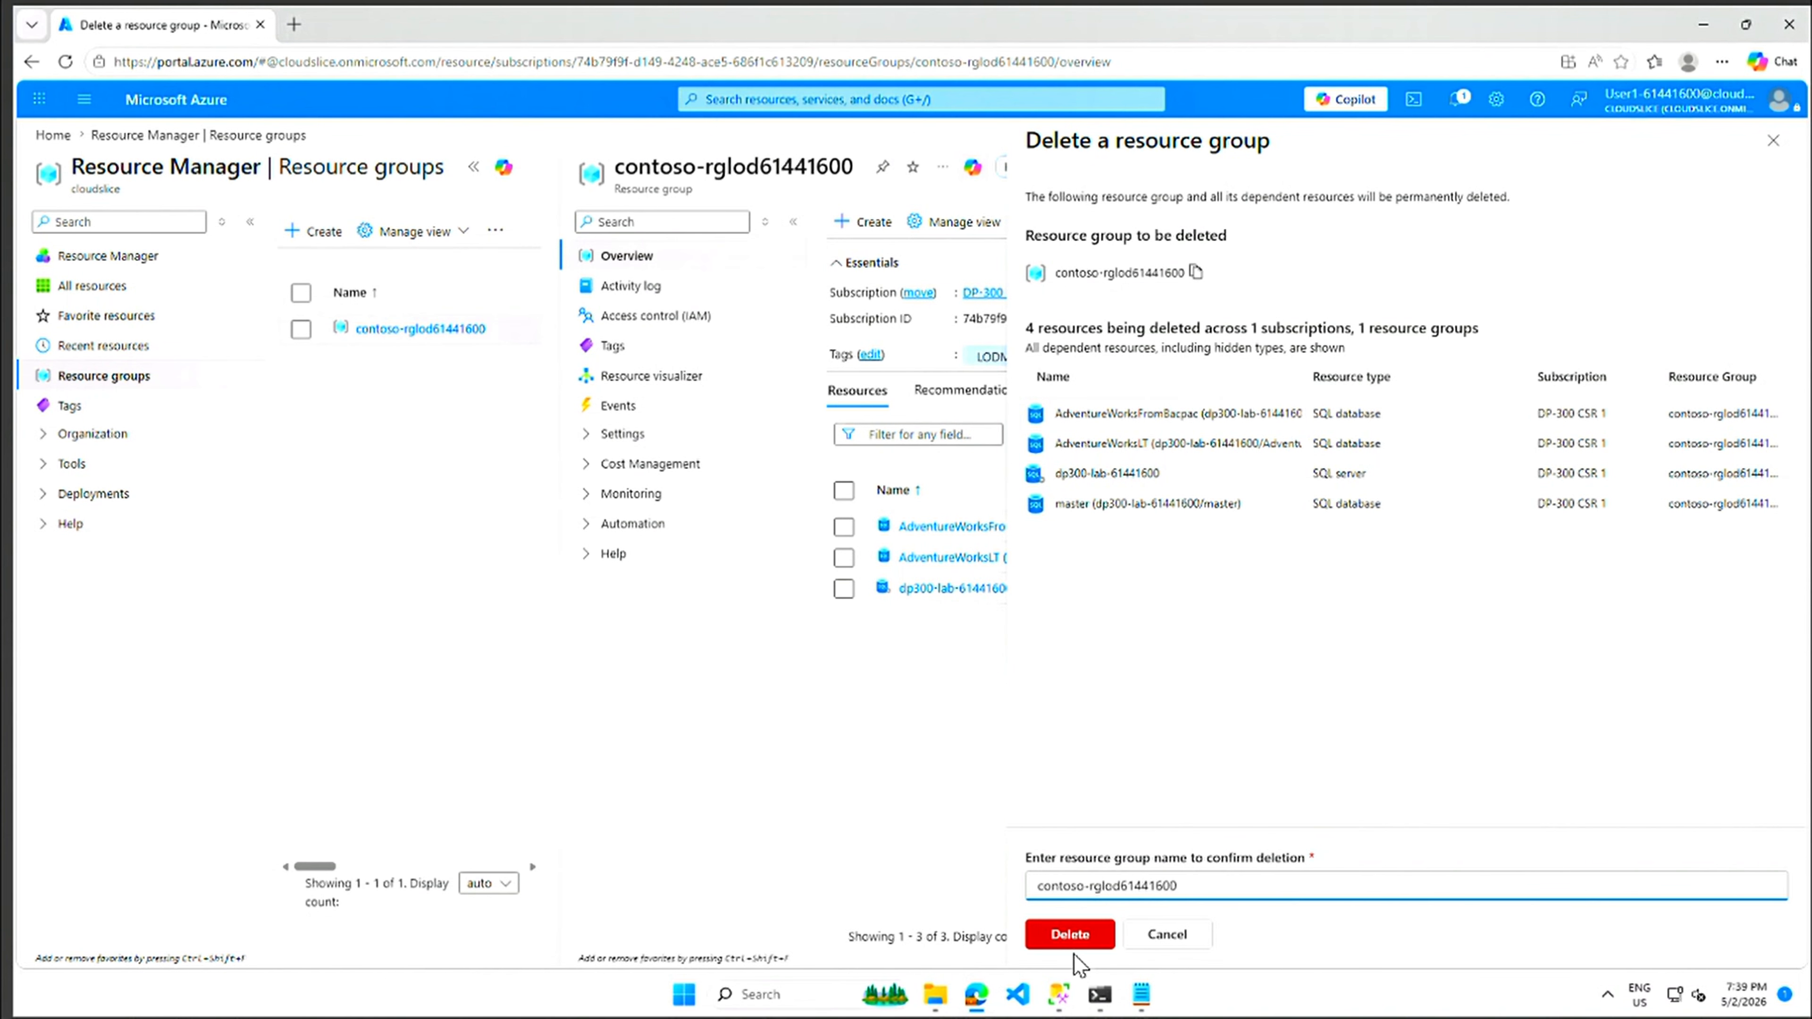
{"action": "left_click", "coordinate": [1074, 934]}
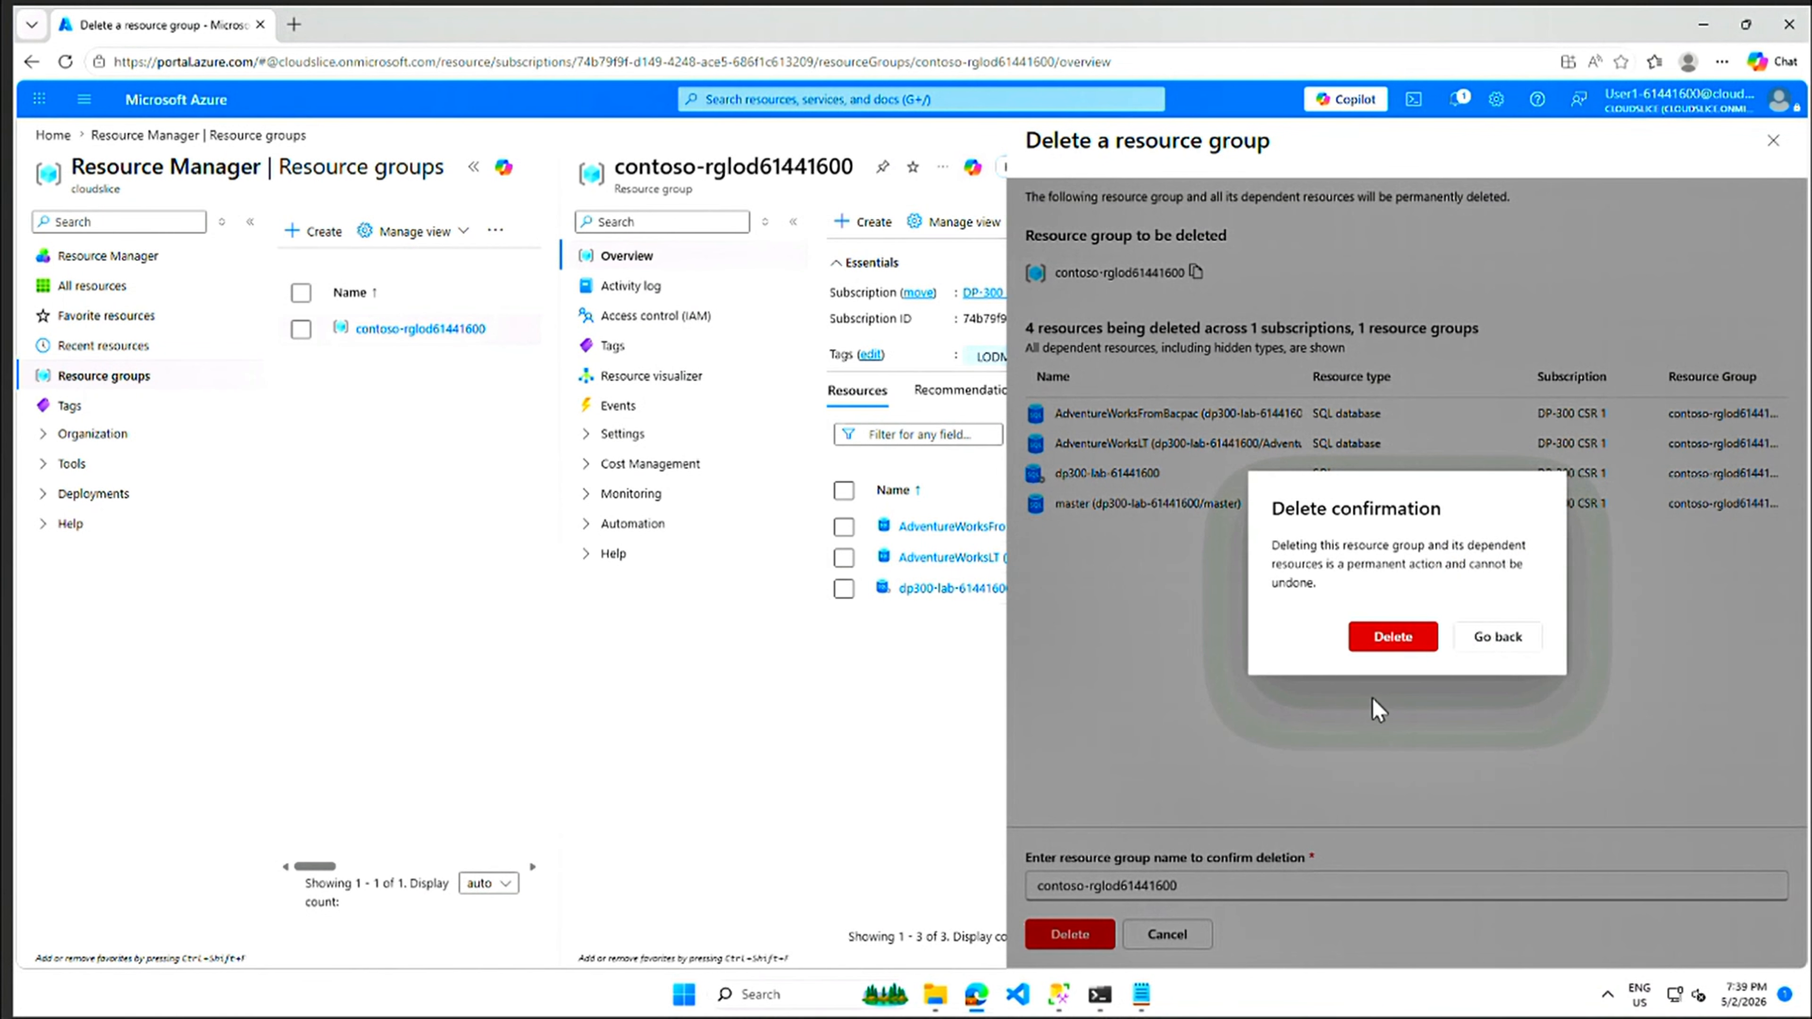
{"action": "left_click", "coordinate": [1394, 638]}
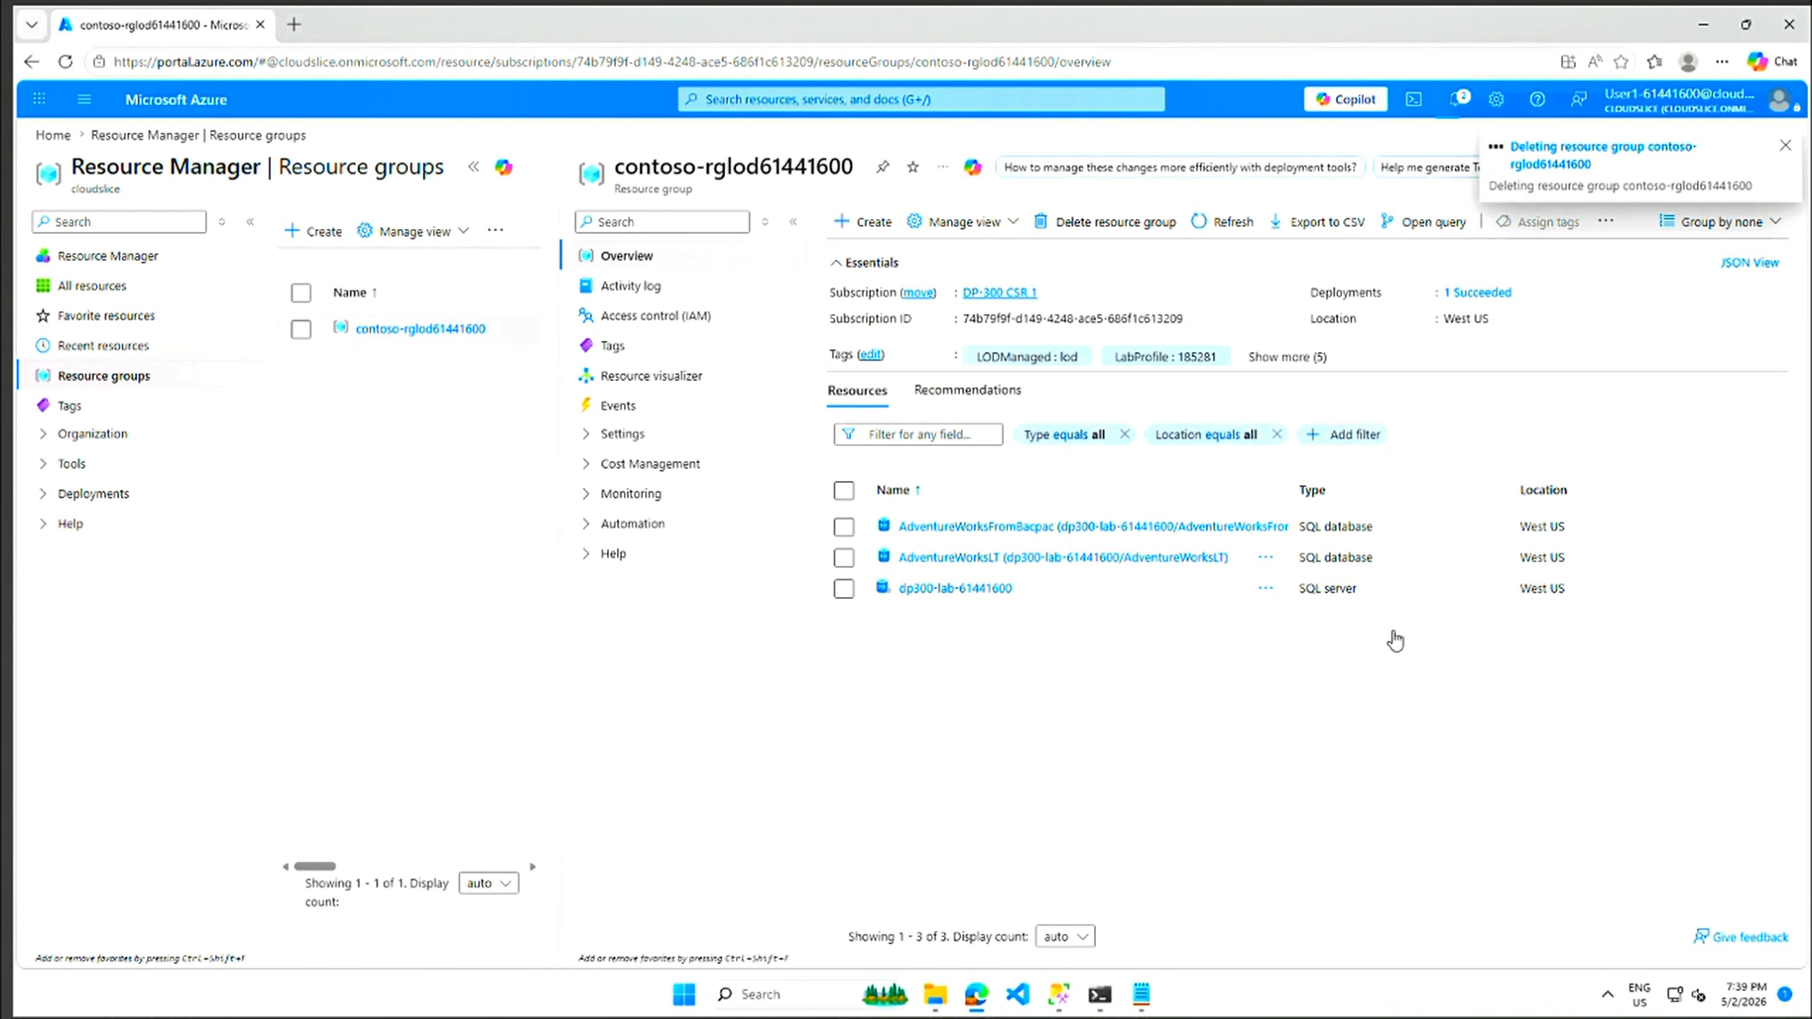